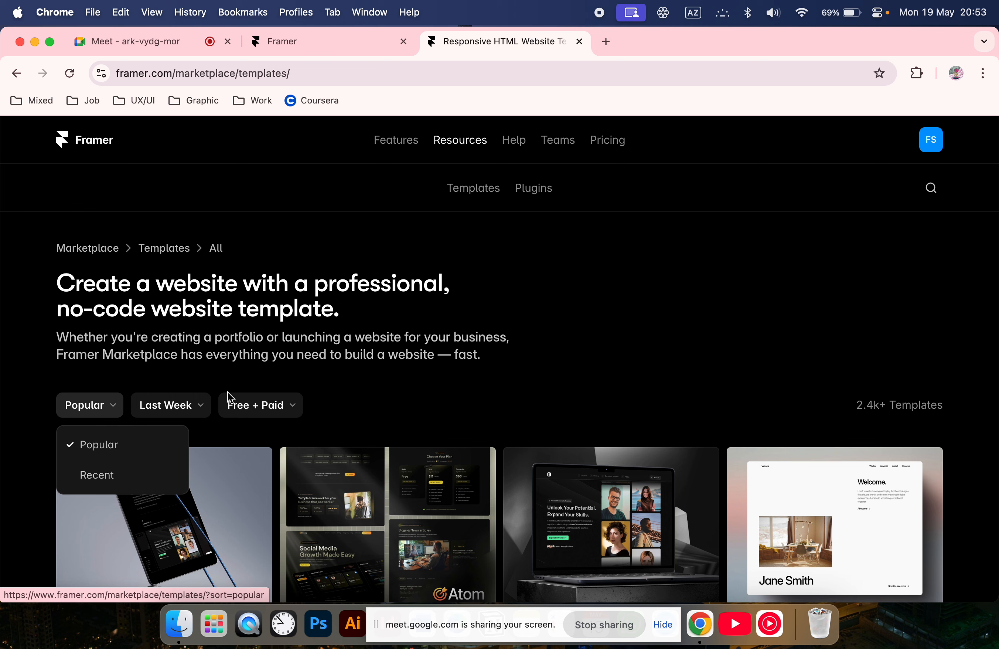
- Filter the marketplace templates by price to show only Free ones and browse the results
left_click(201, 403)
left_click(198, 404)
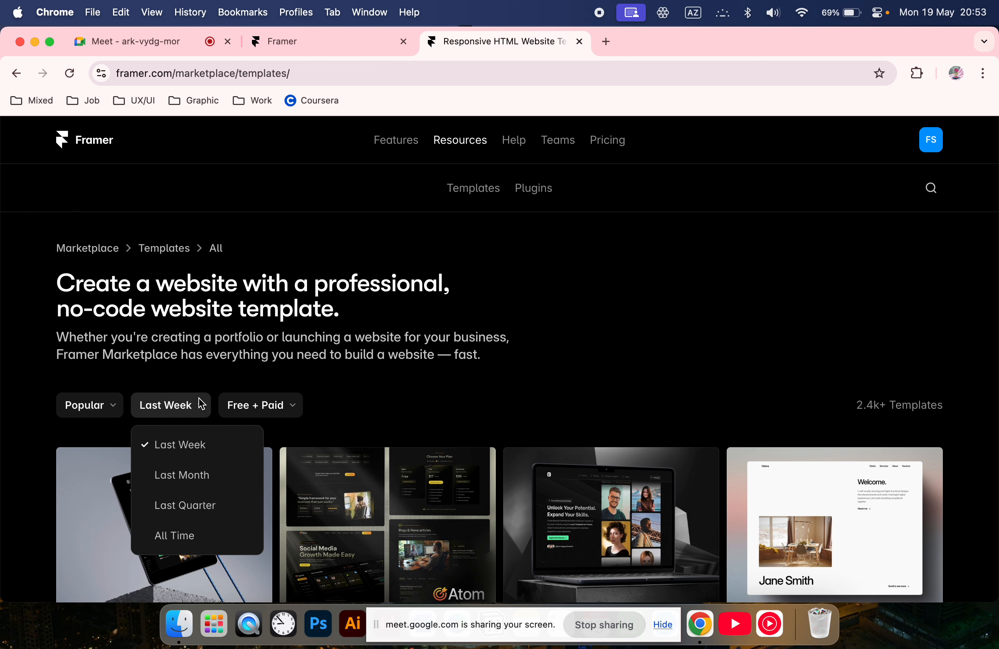
left_click(264, 406)
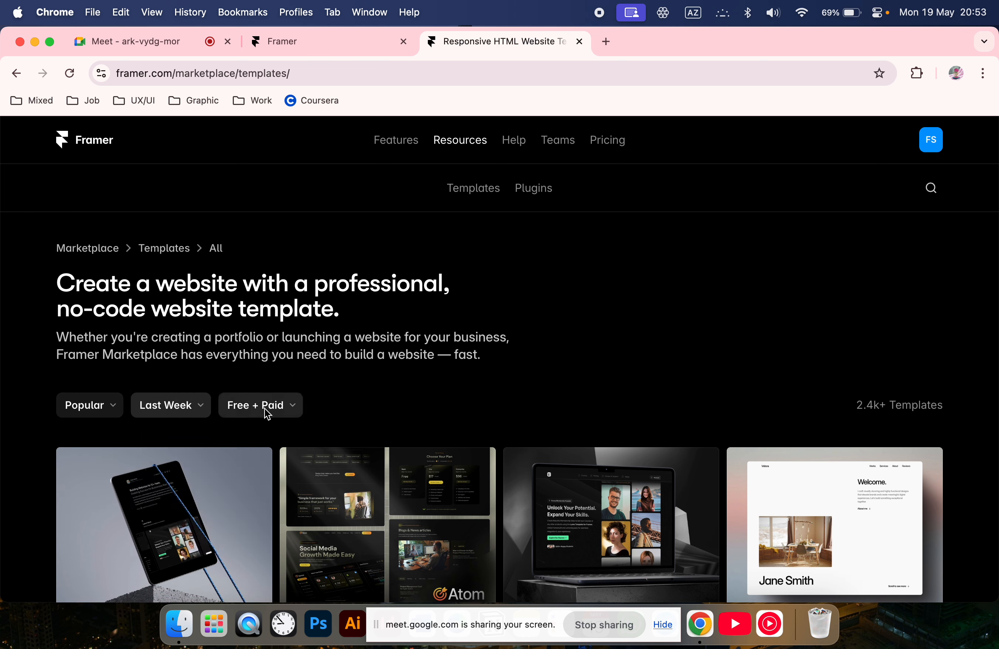
left_click(268, 406)
left_click(284, 507)
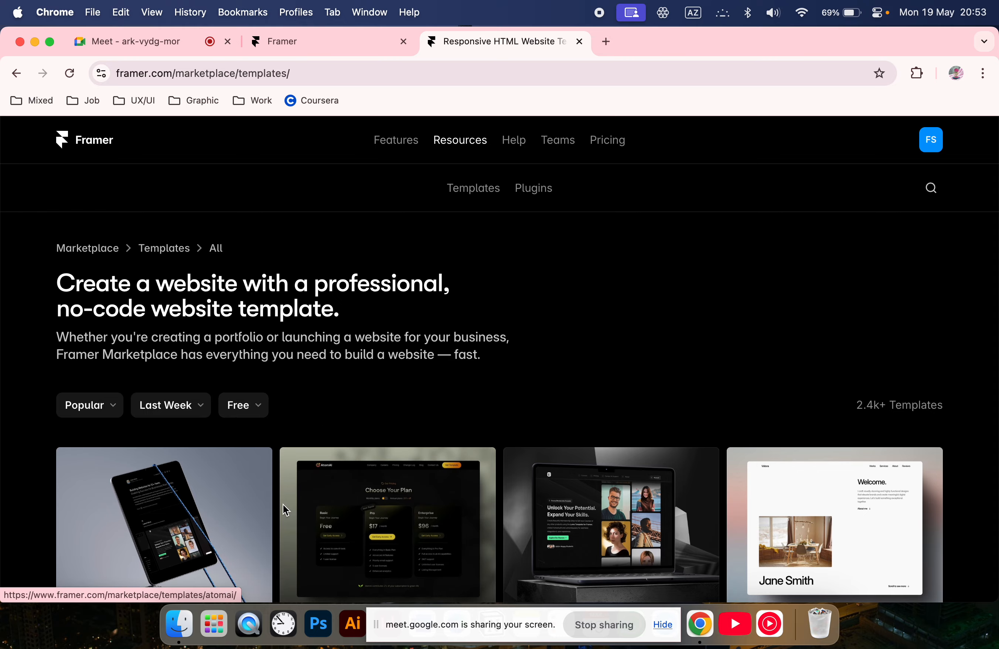
scroll(268, 475, "down", 5)
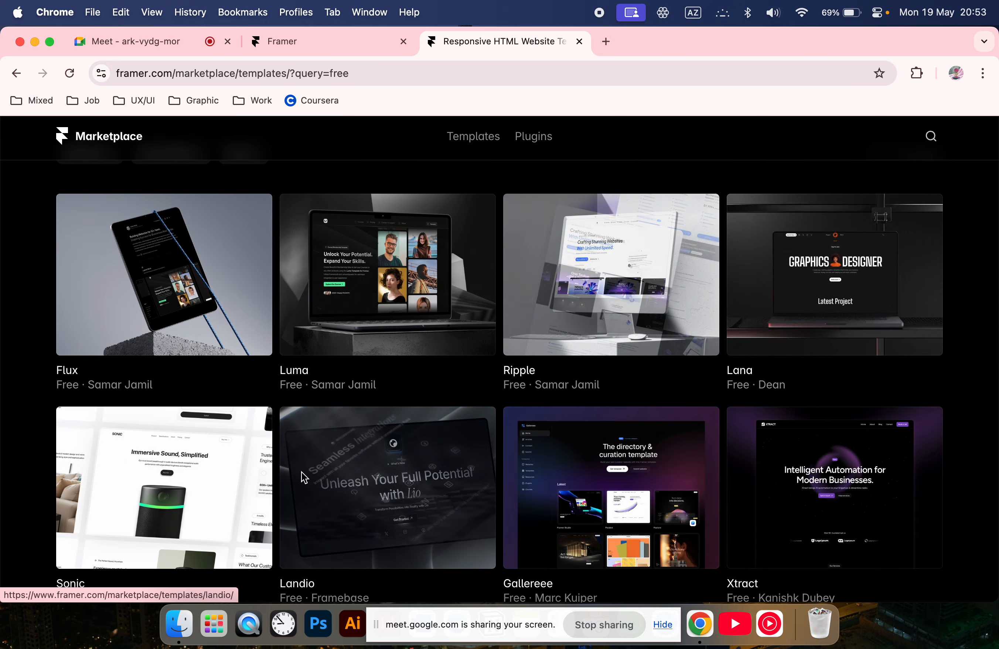
scroll(511, 421, "down", 6)
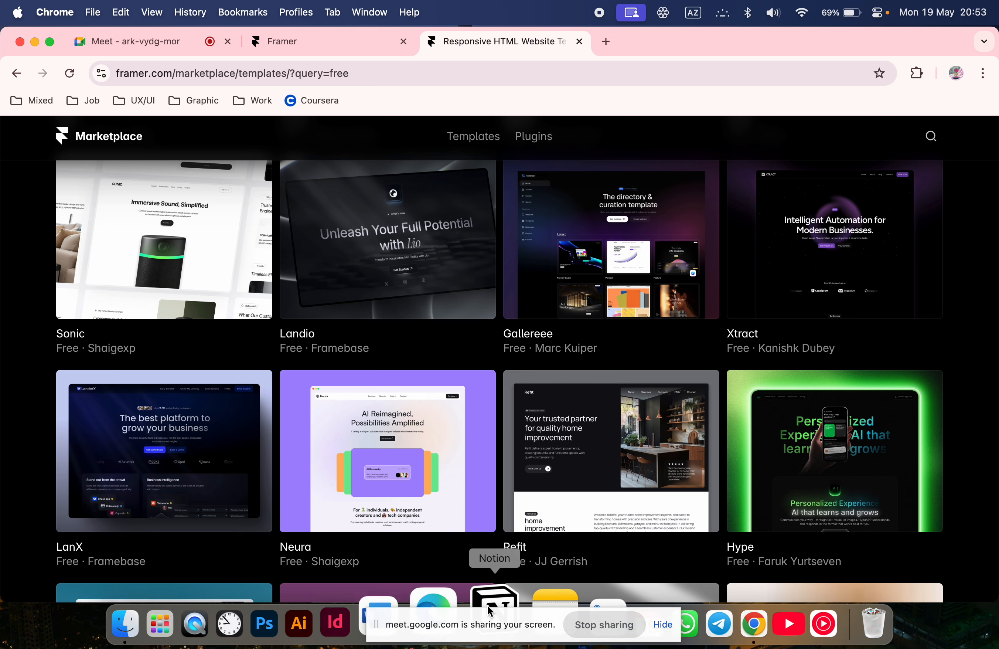
scroll(519, 398, "up", 5)
scroll(518, 398, "up", 5)
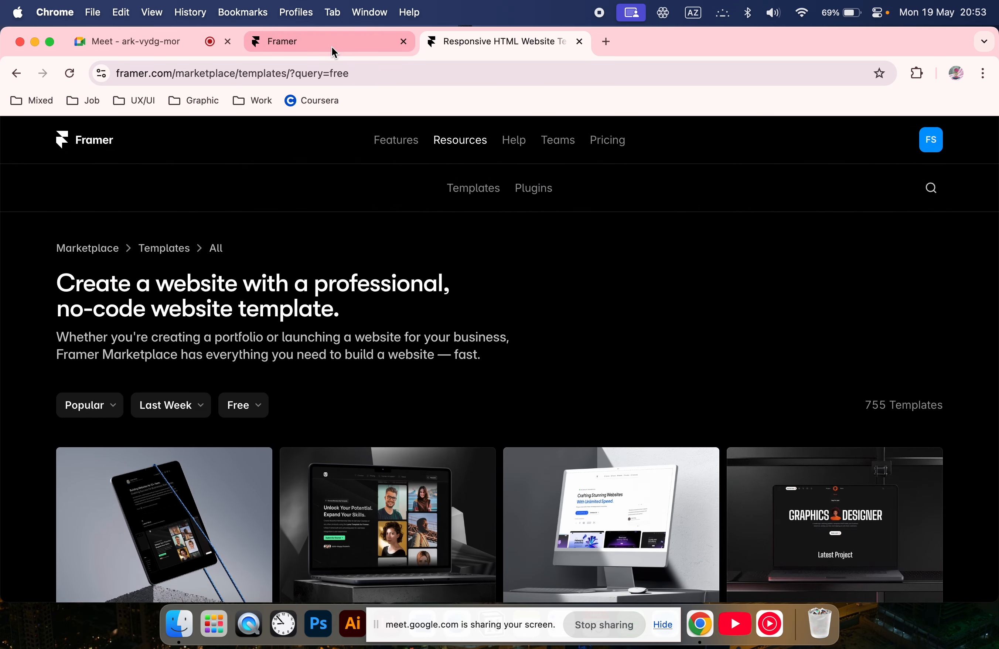
- Return to the Framer workspace's project list and create a new blank project
left_click(332, 43)
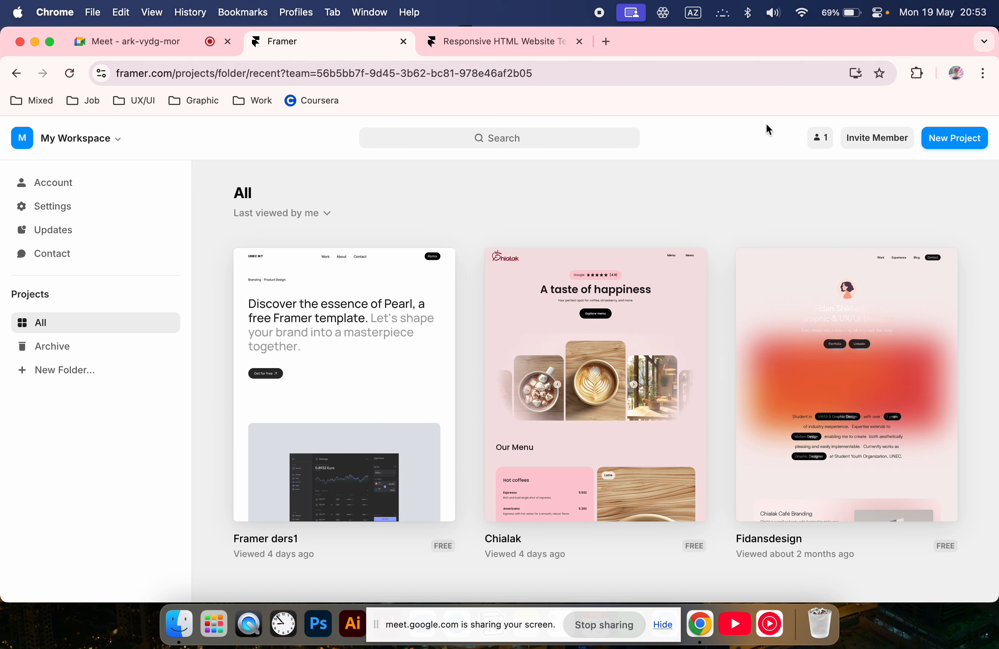
left_click(941, 143)
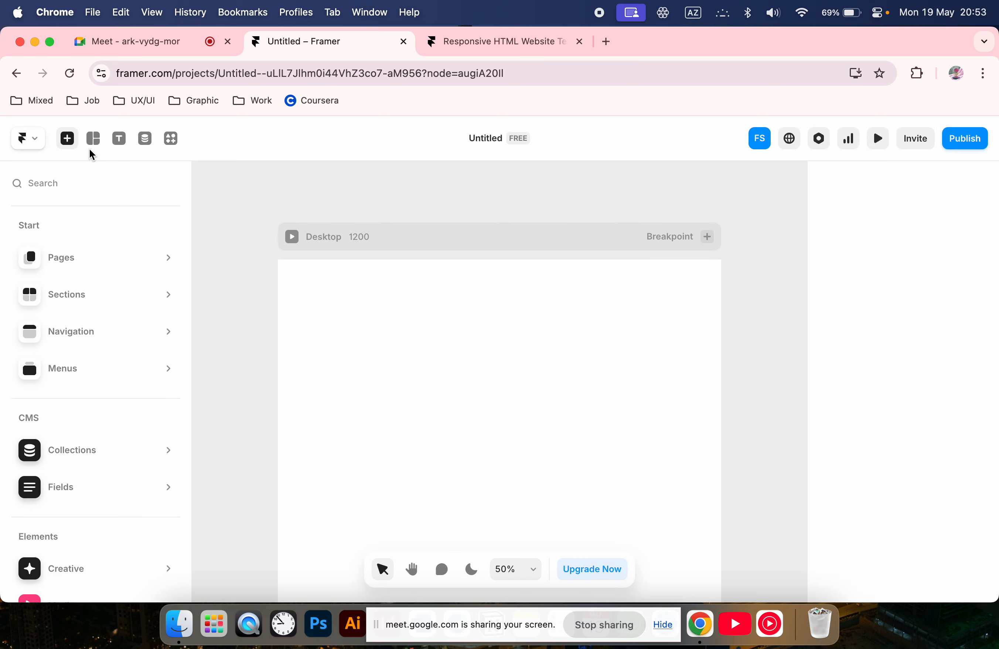
left_click(70, 142)
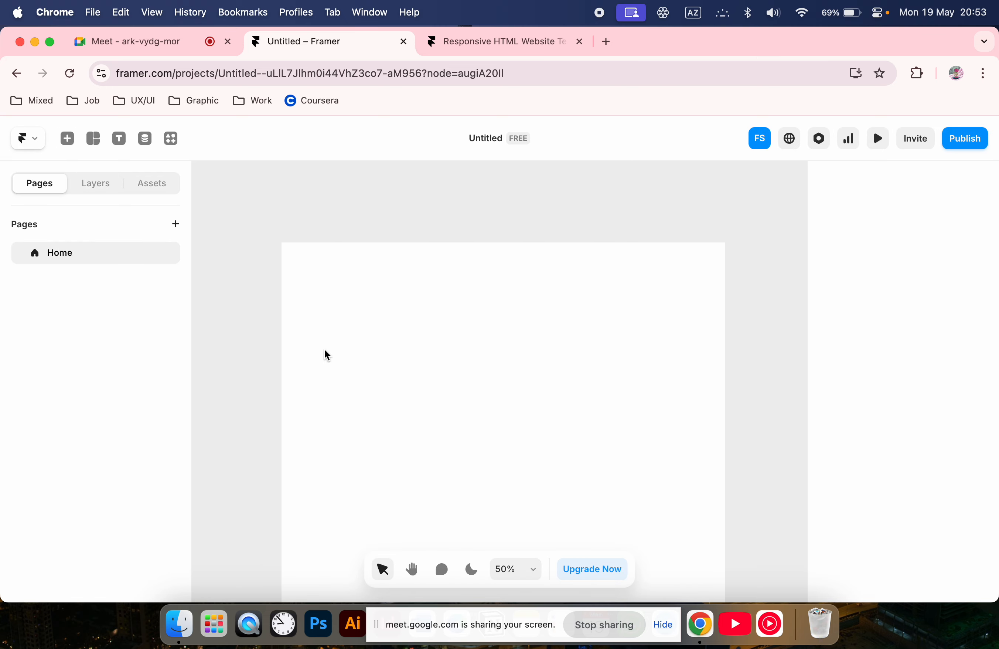
scroll(324, 349, "down", 5)
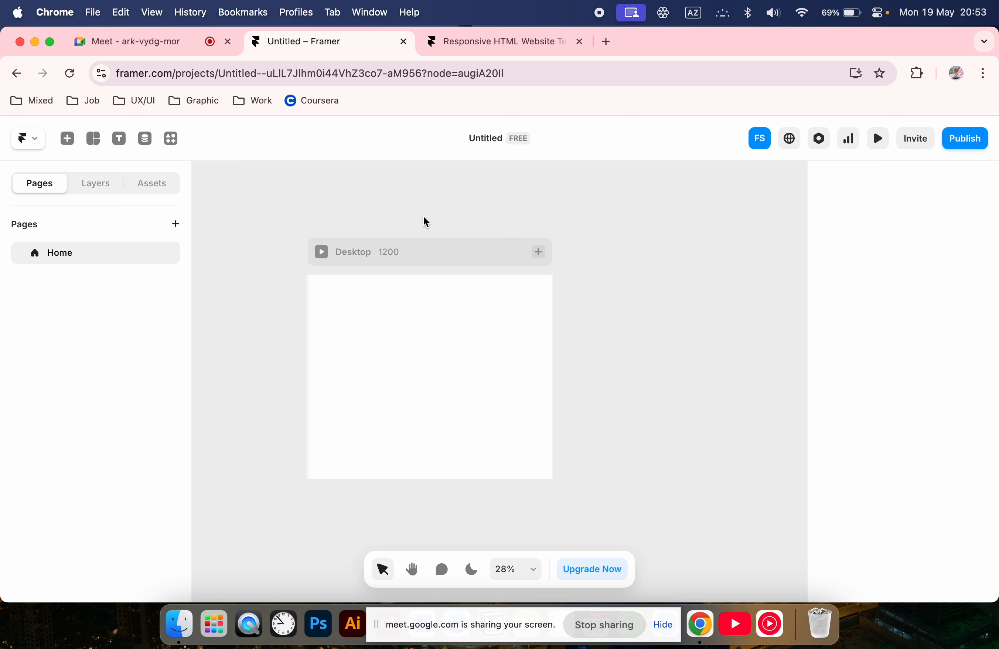
left_click(537, 252)
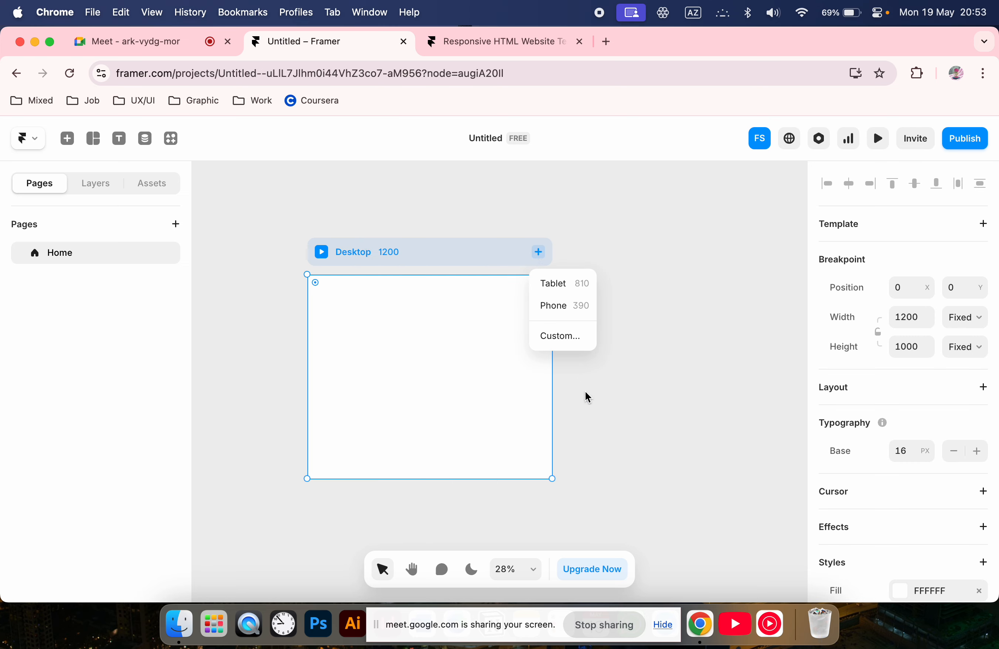
left_click(556, 336)
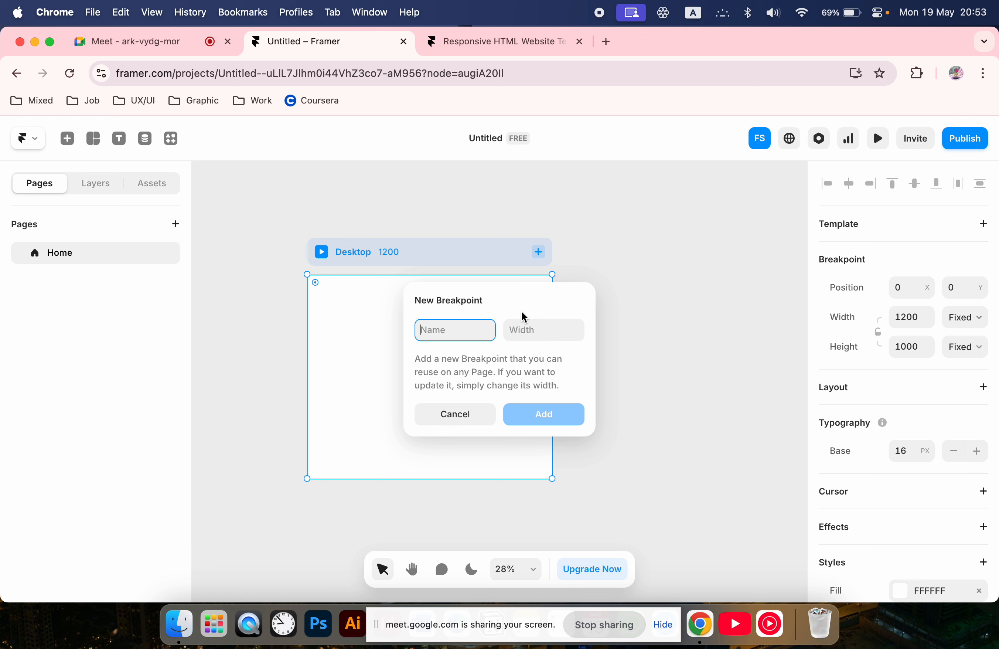
left_click(447, 414)
left_click(661, 275)
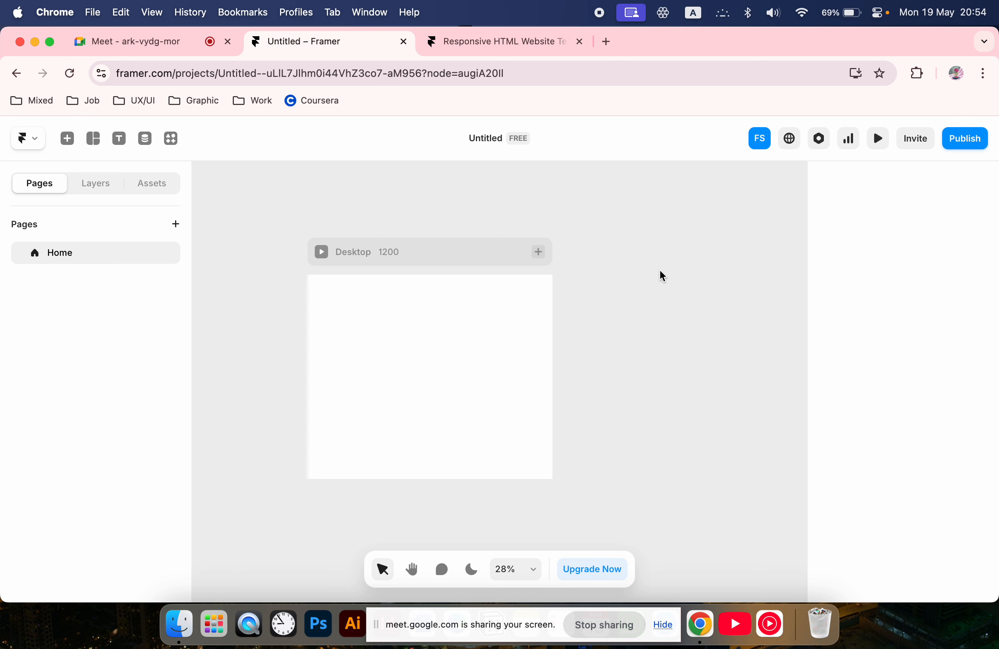
key("shift+1")
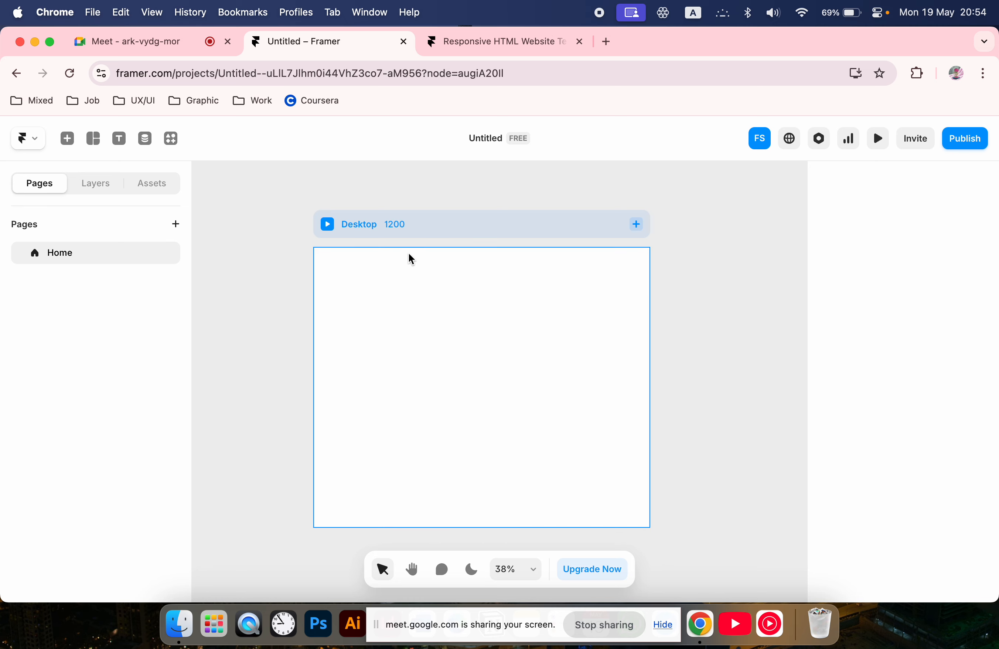
- Examine the options for adding and managing pages, the project's layers and assets, and the Desktop breakpoint's properties
left_click(380, 228)
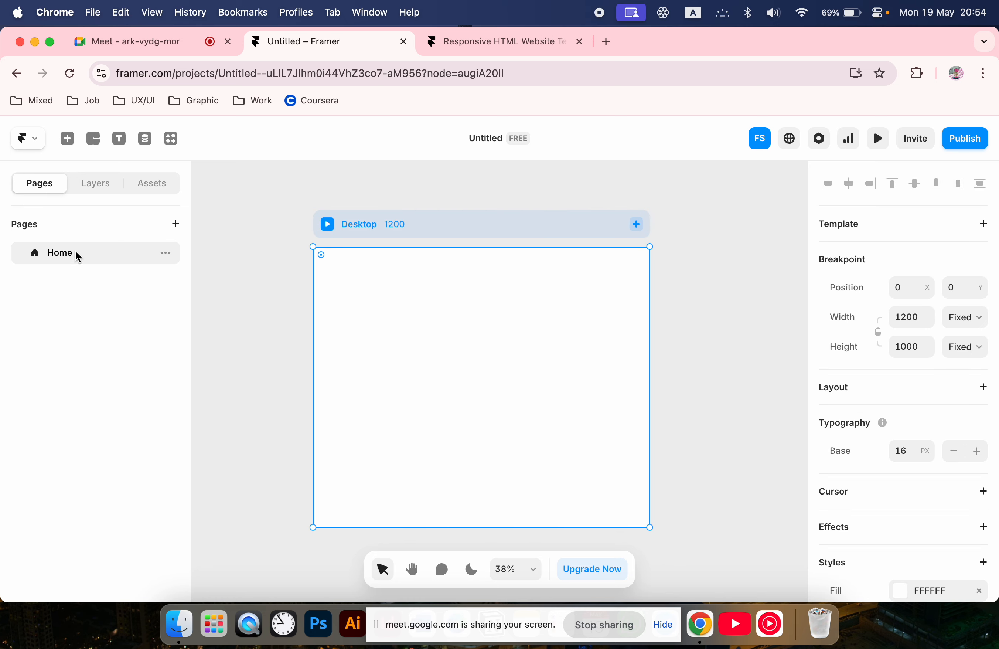
left_click(176, 223)
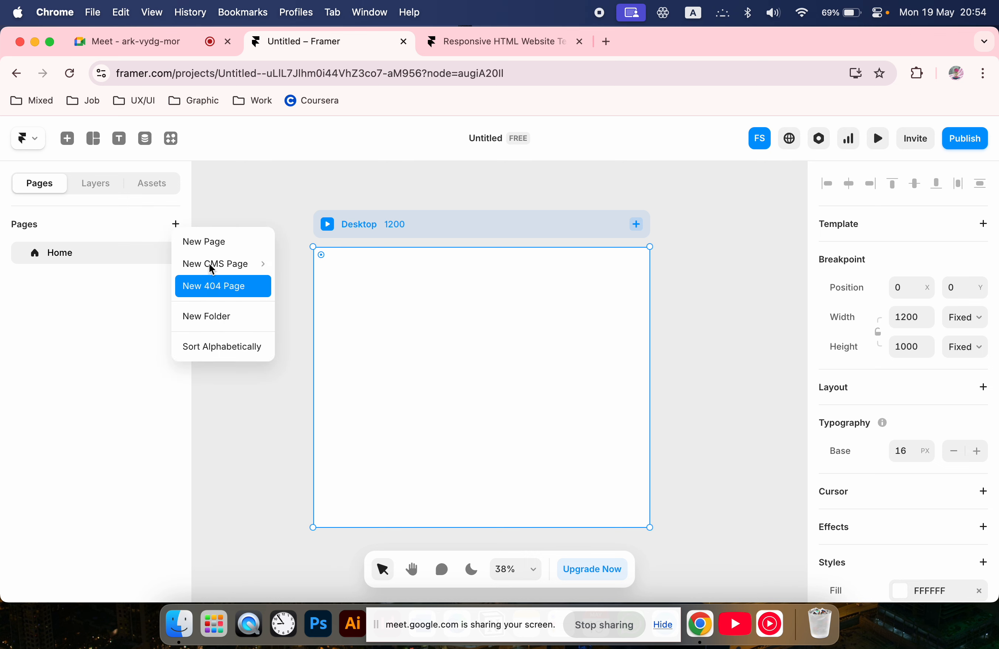
left_click(103, 221)
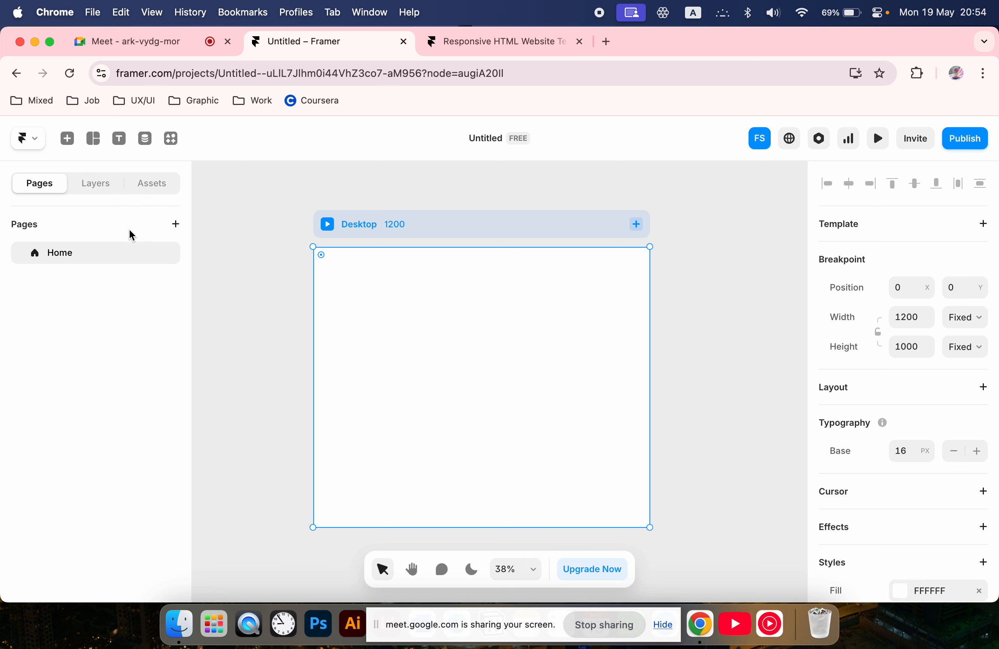
left_click(166, 253)
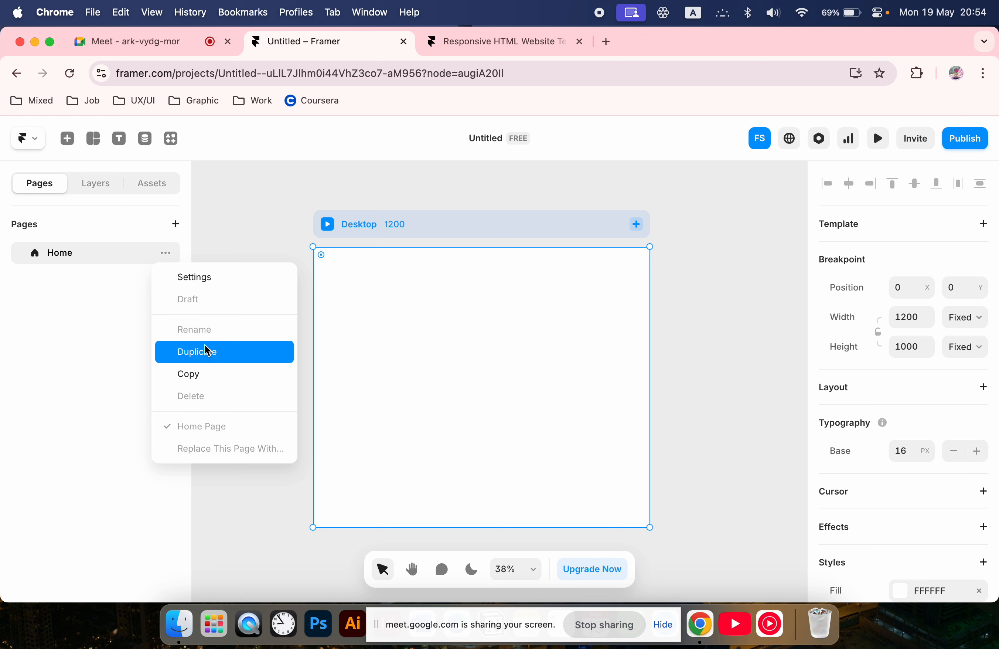
left_click(112, 245)
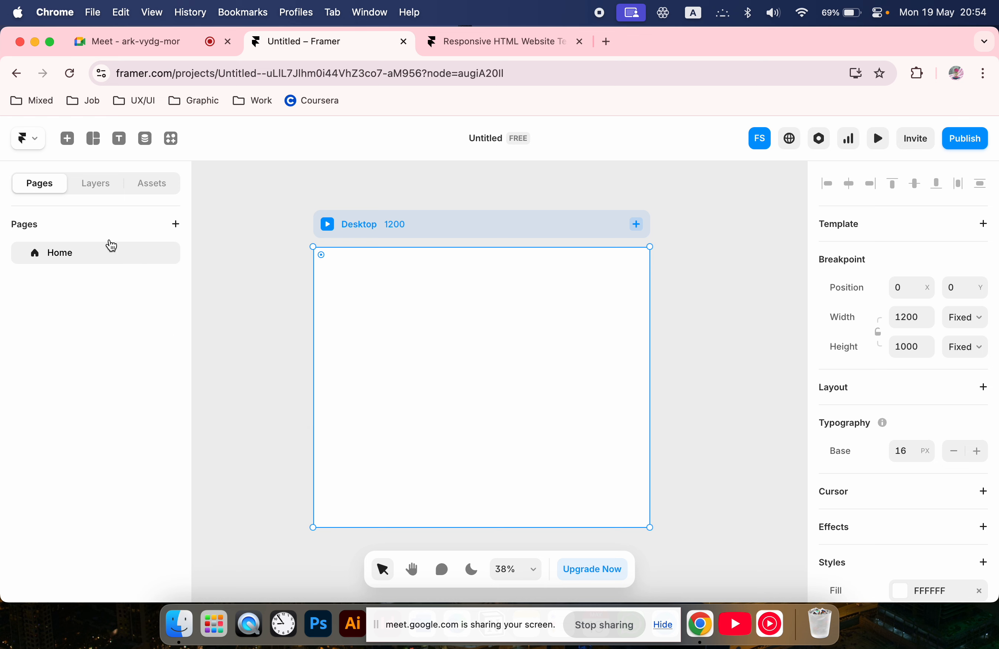
left_click(101, 184)
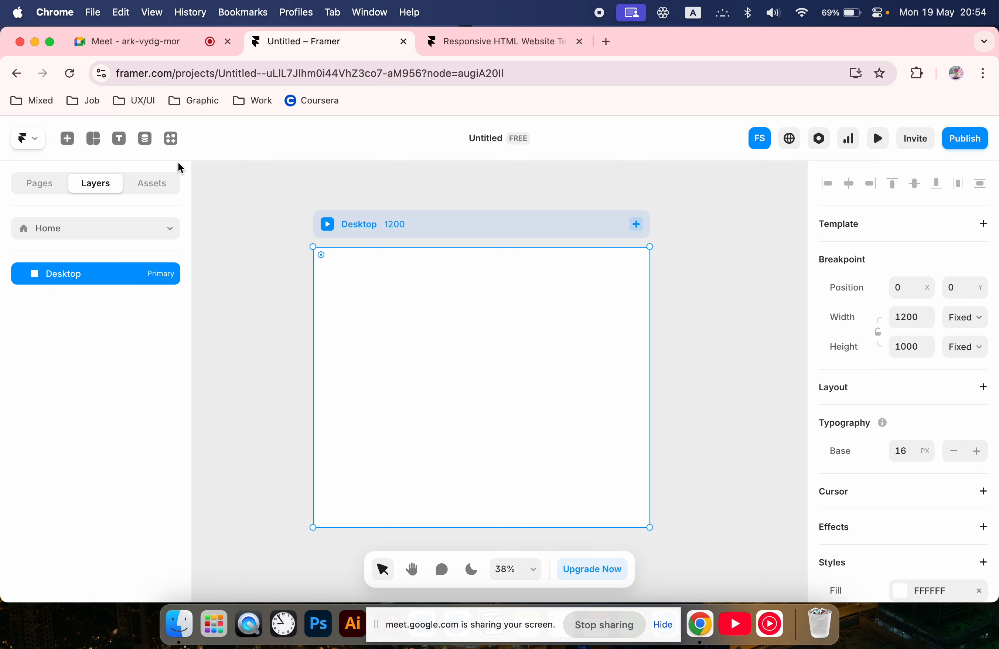
left_click(168, 179)
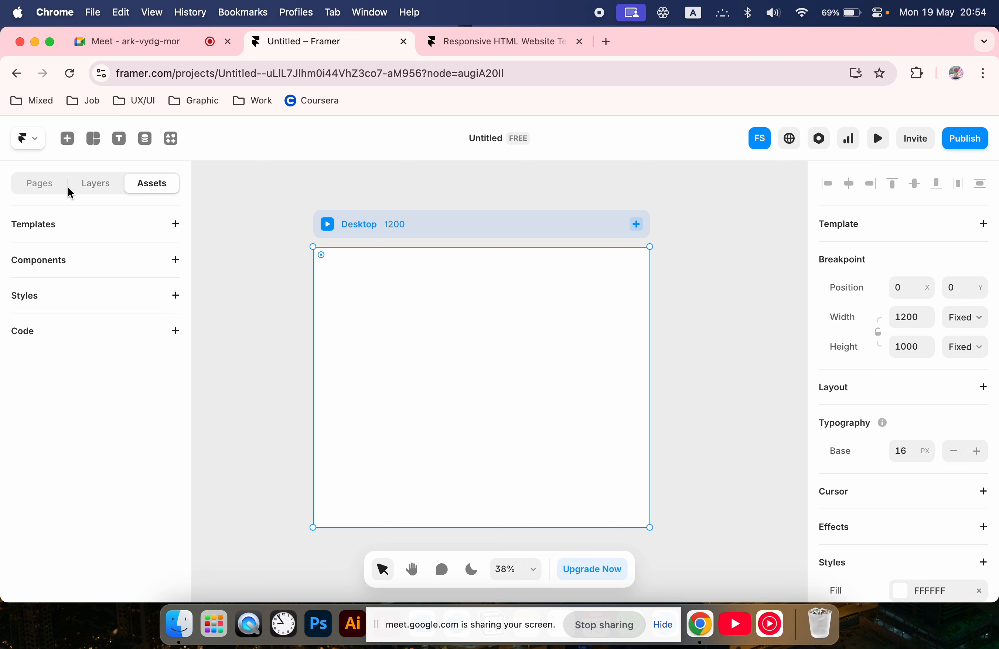
left_click(89, 190)
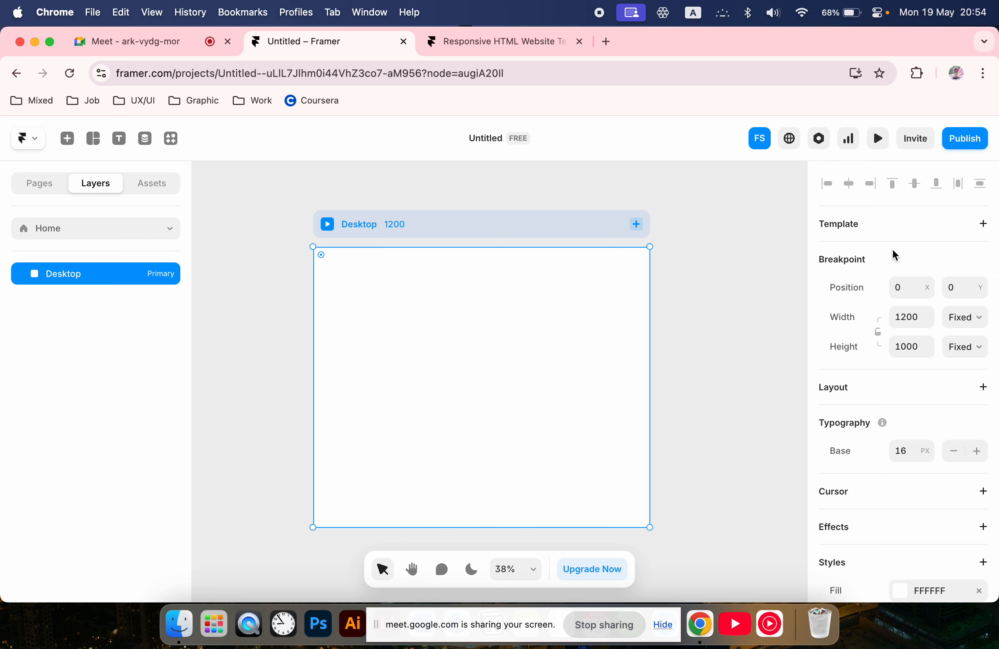
scroll(893, 250, "down", 5)
scroll(901, 287, "up", 5)
scroll(634, 240, "down", 3)
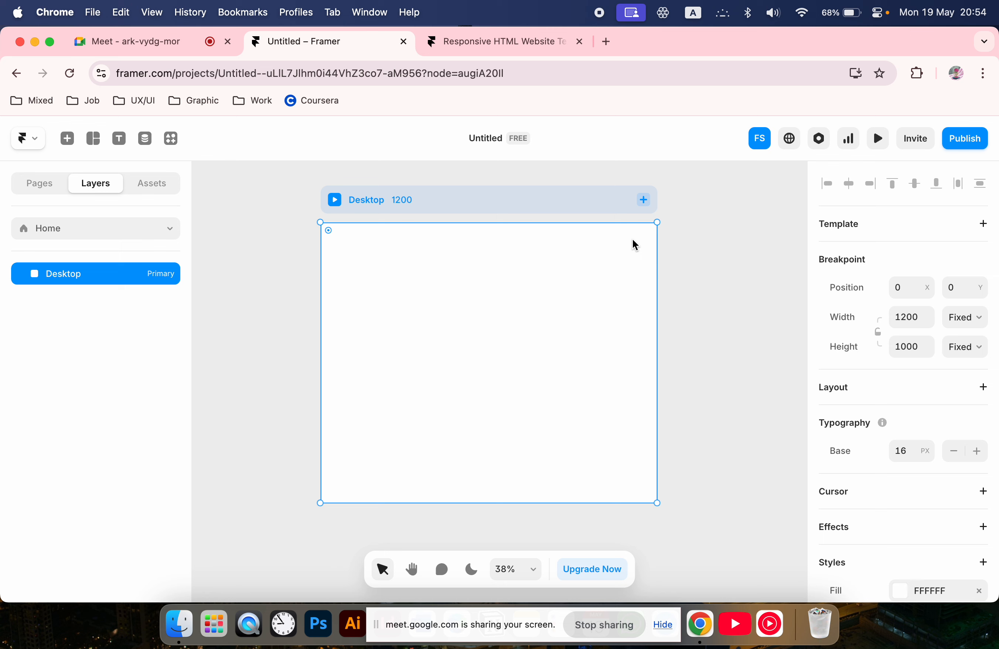
- Look through the insert library's start, CMS and element categories, including the navigation and menu layouts
left_click(67, 139)
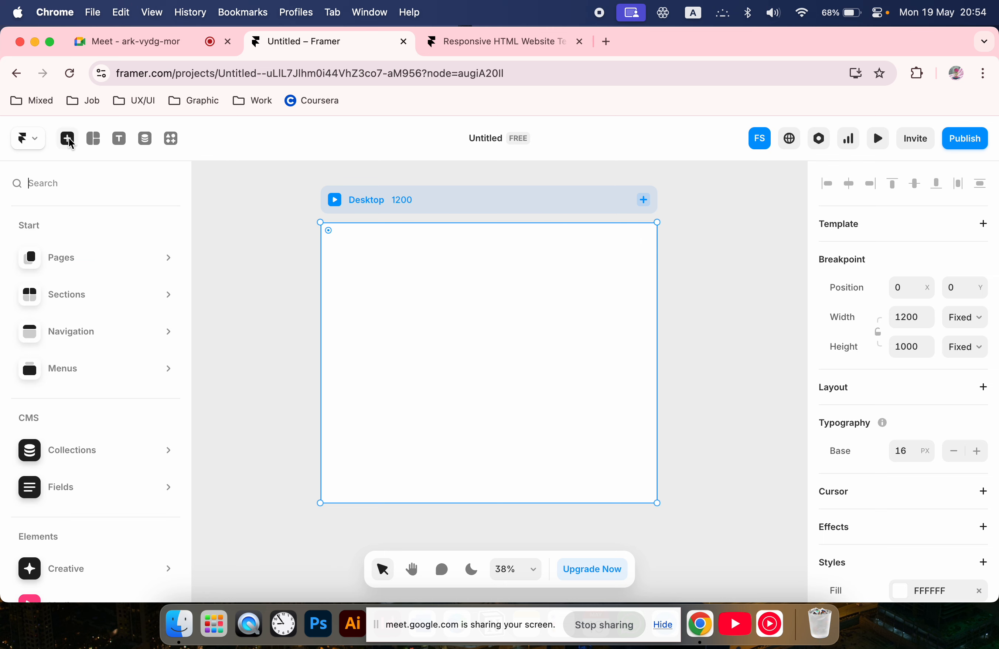
mouse_move(73, 249)
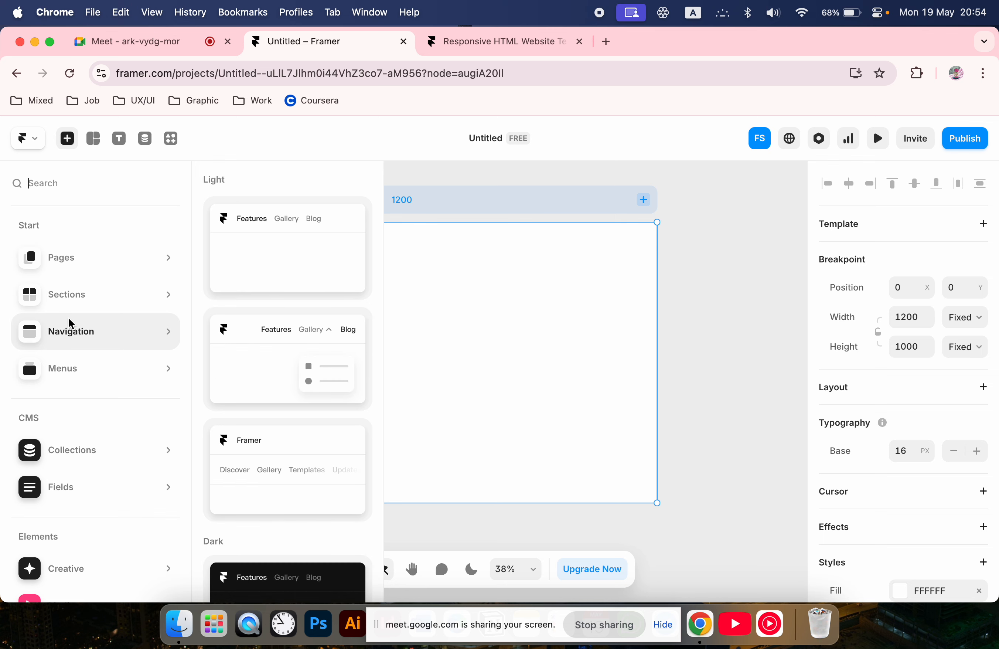
mouse_move(82, 369)
scroll(83, 376, "down", 5)
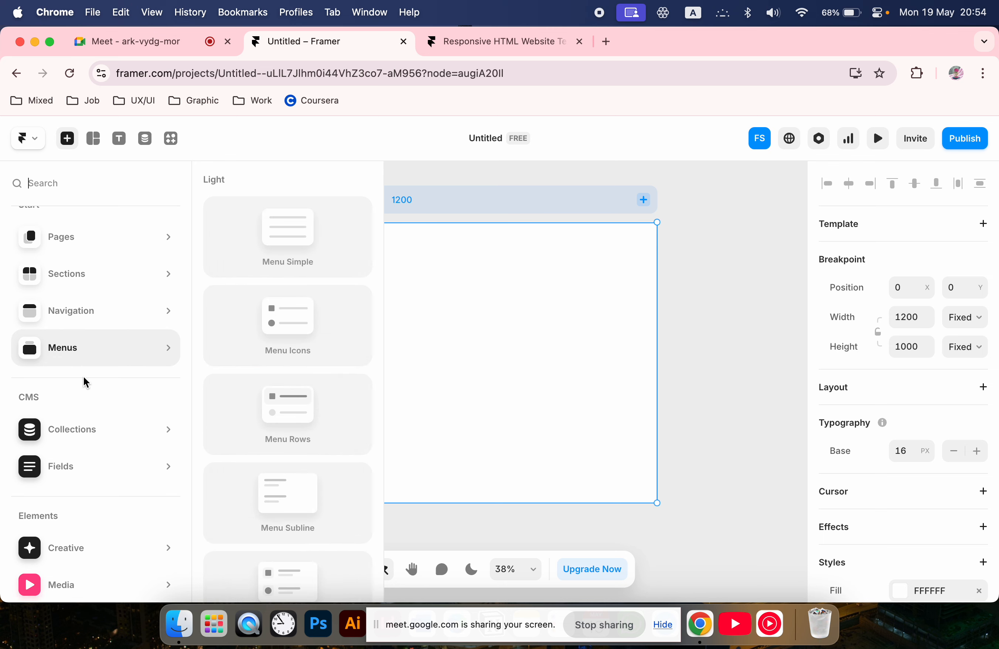
mouse_move(96, 571)
scroll(96, 572, "up", 5)
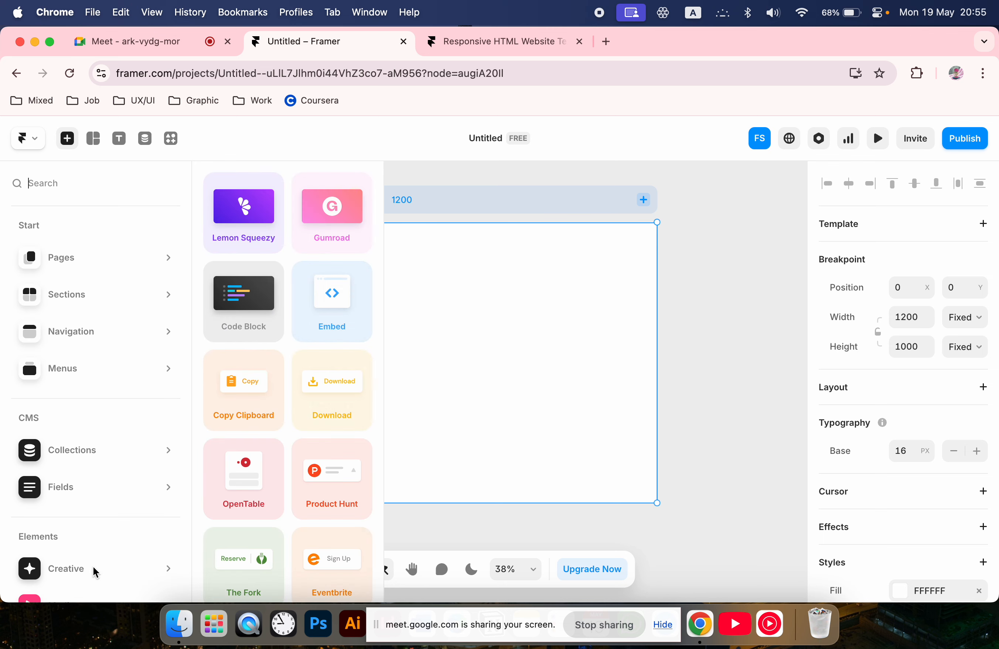
- Add the ready-made Landing Page layout to the project and review its desktop, tablet and phone versions
mouse_move(112, 268)
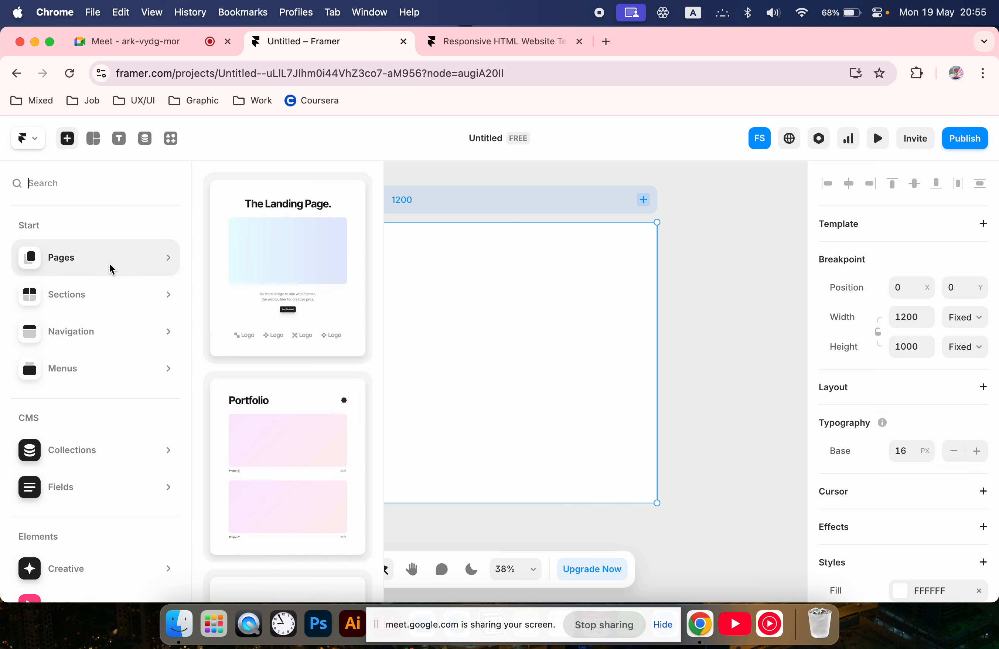
scroll(234, 274, "down", 5)
scroll(234, 274, "up", 5)
scroll(276, 424, "down", 5)
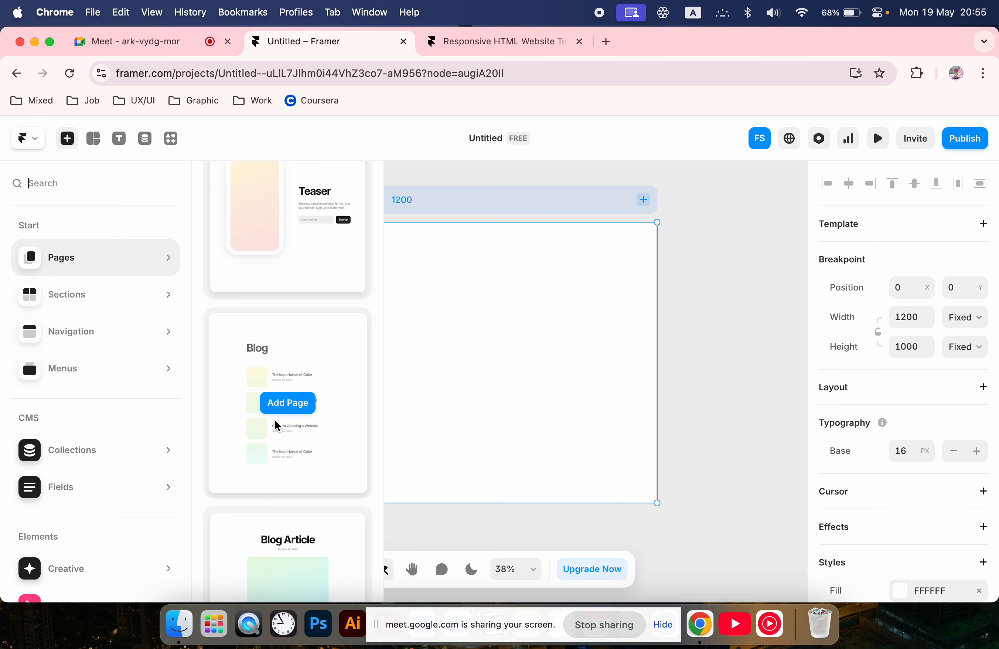
scroll(277, 425, "down", 10)
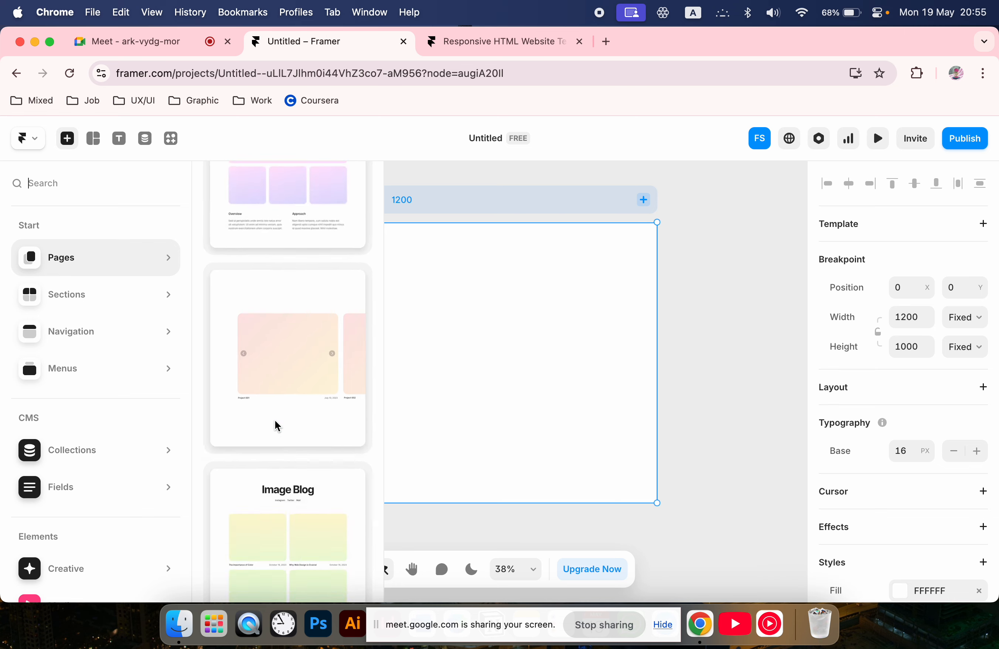
scroll(277, 426, "up", 15)
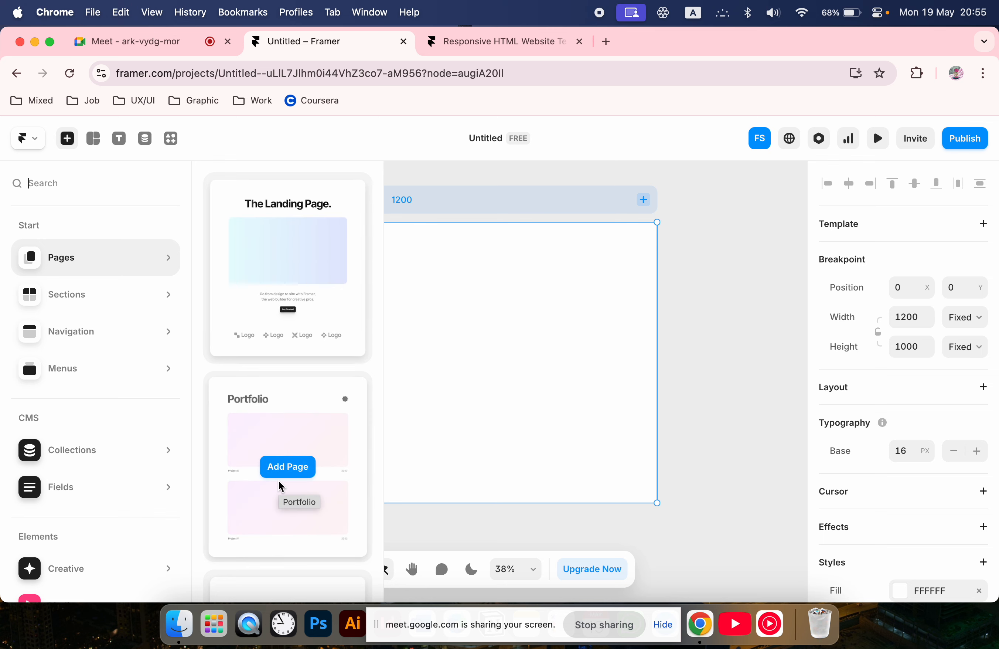
left_click(289, 268)
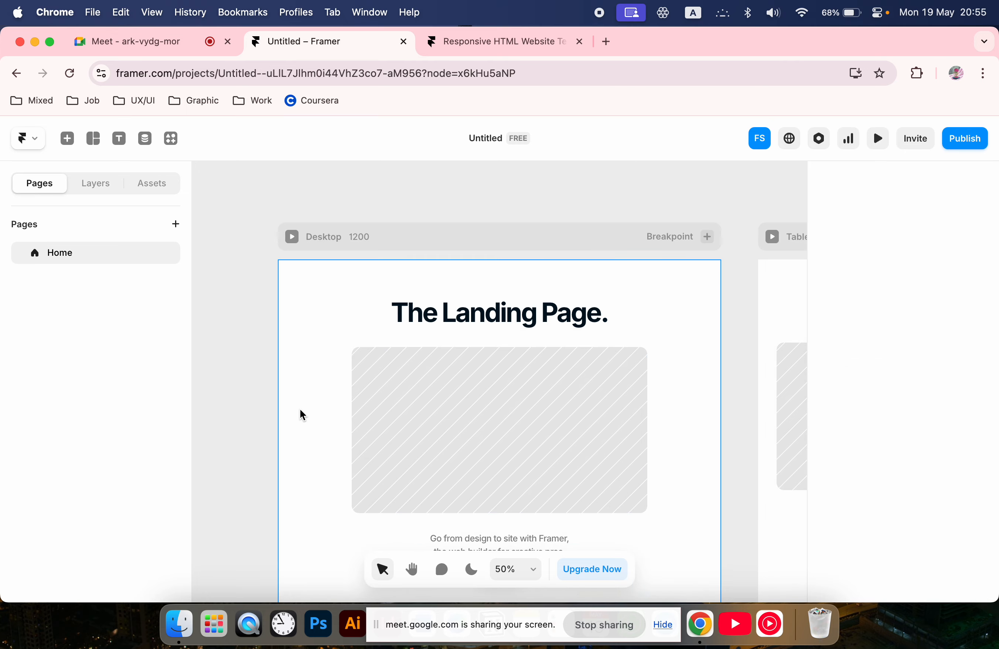
scroll(299, 409, "down", 5)
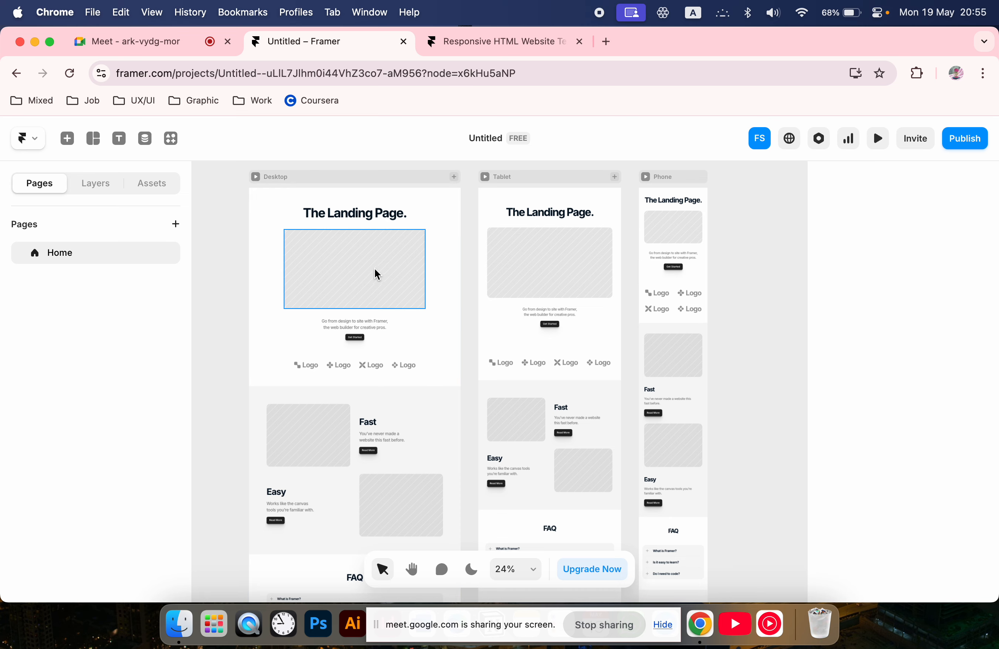
scroll(643, 304, "down", 5)
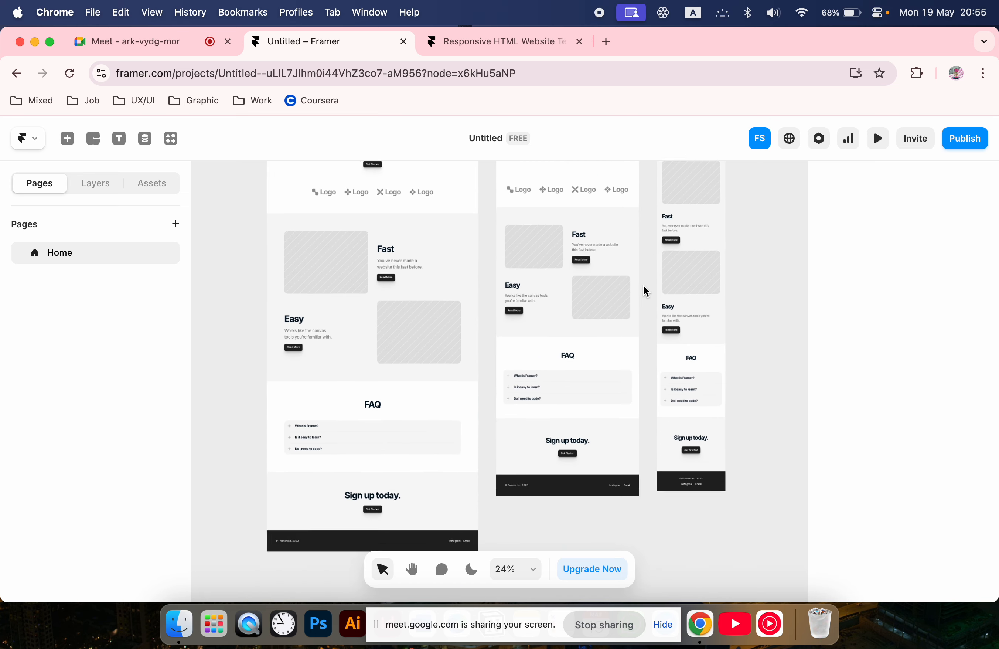
scroll(644, 287, "up", 10)
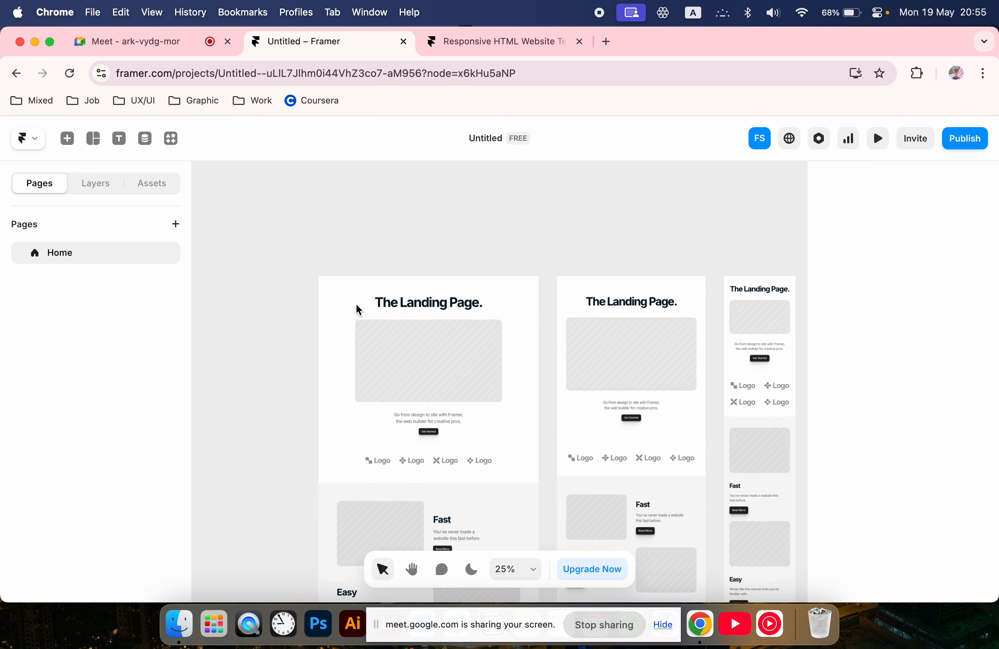
- Select the Desktop page's header section, dismiss the site's clipboard access request and clear the selection
scroll(356, 304, "up", 5)
left_click(355, 304)
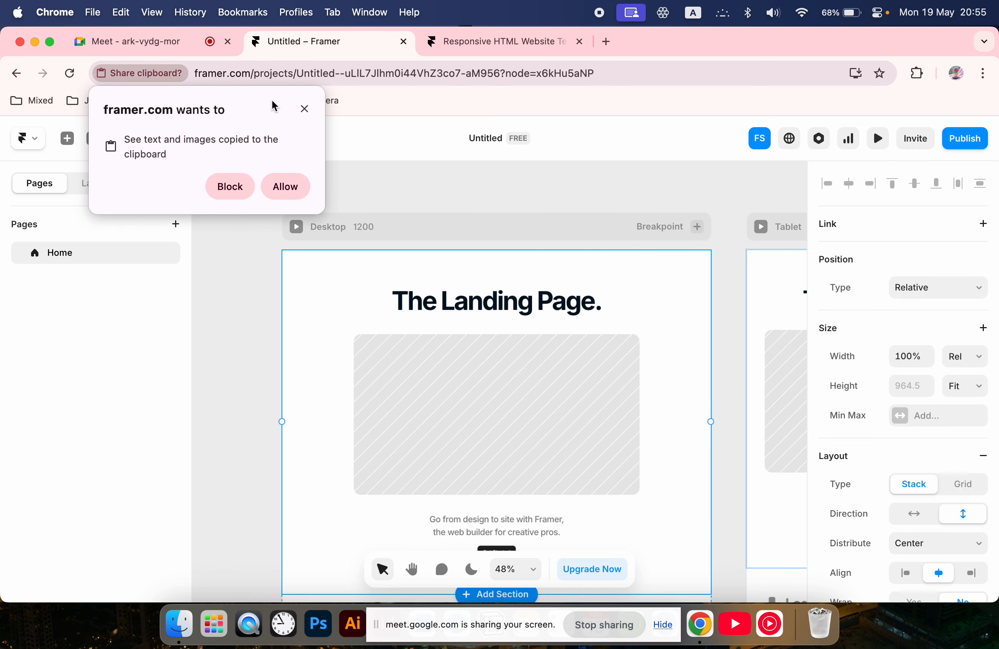
left_click(304, 108)
left_click(299, 190)
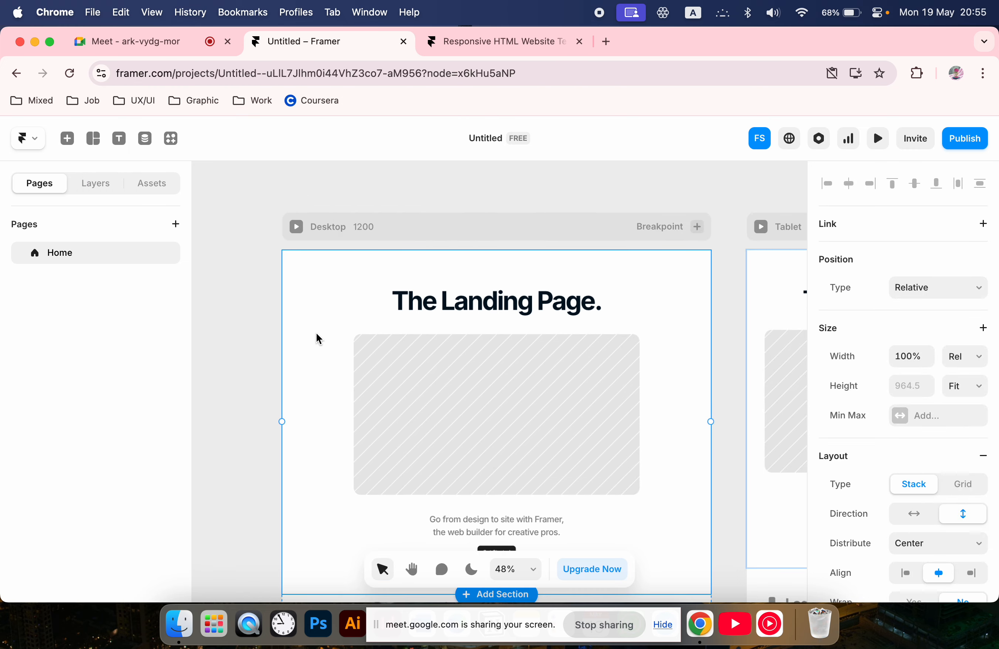
left_click(491, 203)
- Insert the first light navigation bar layout, with Features, Gallery and Blog, and move it to the top of the Desktop page
left_click(67, 138)
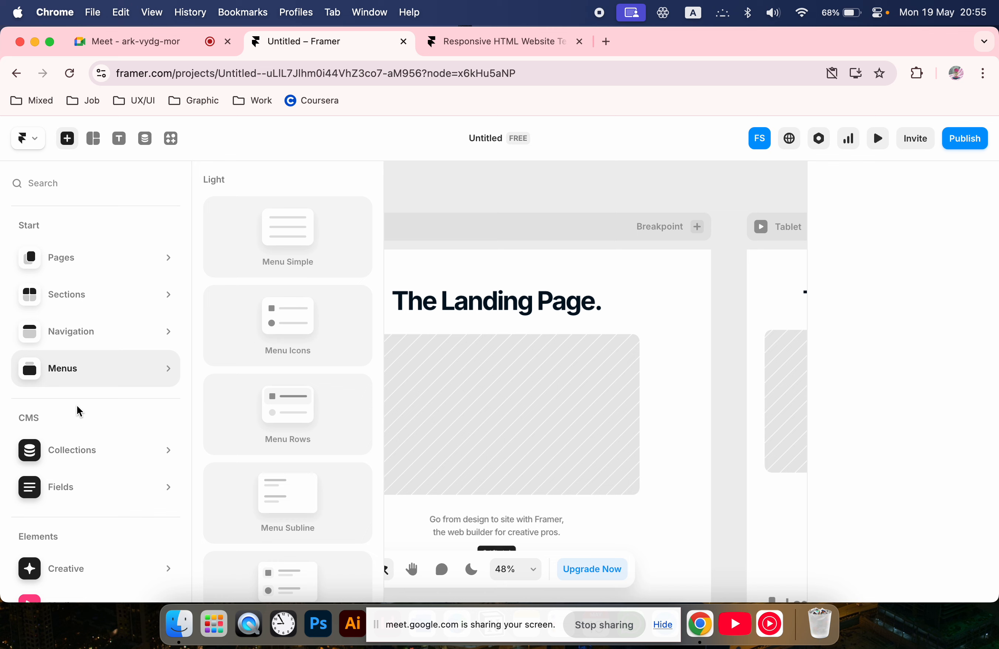
scroll(295, 372, "down", 7)
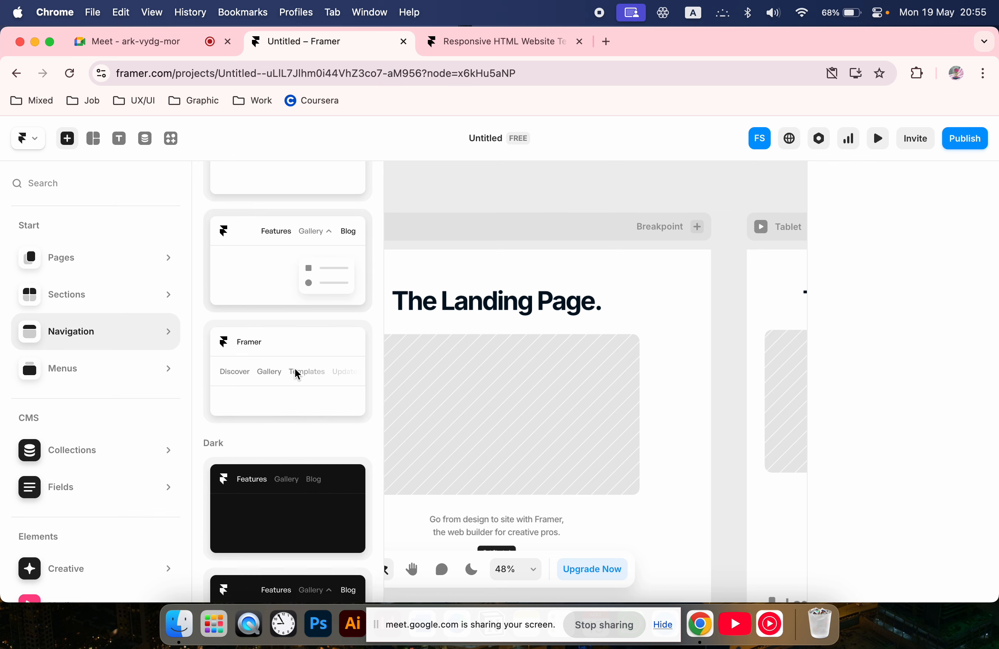
scroll(295, 373, "up", 7)
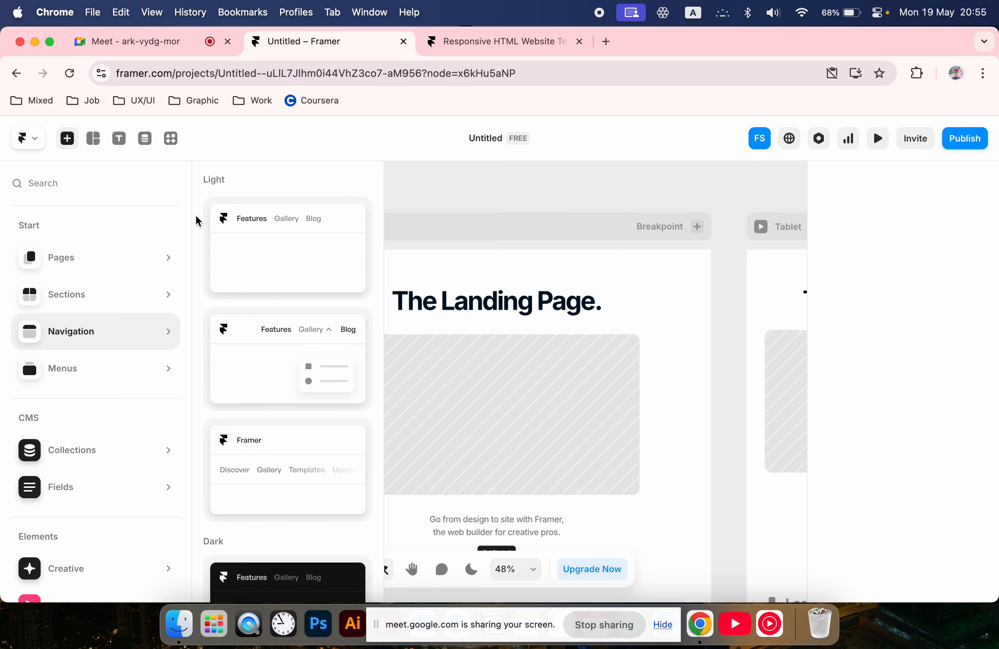
left_click(252, 219)
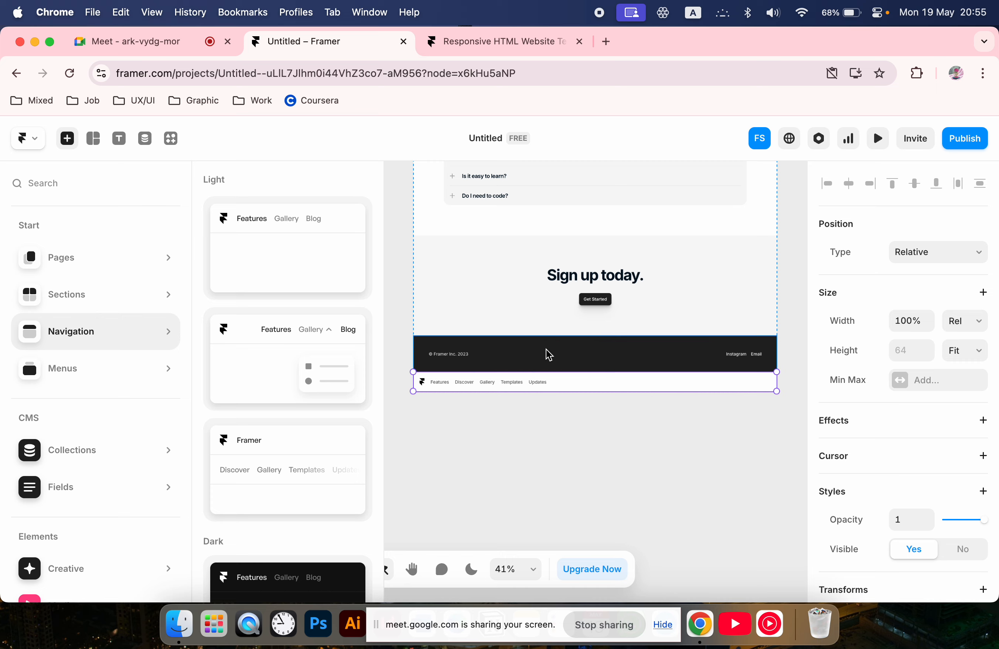
left_click_drag(557, 379, 554, 326)
scroll(591, 415, "down", 20)
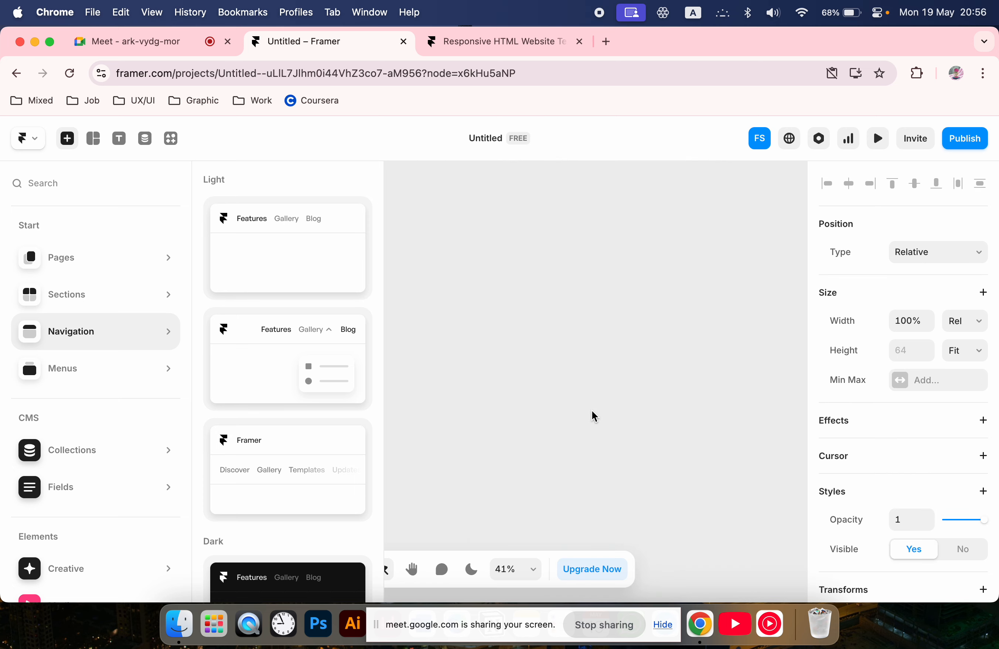
- Check the navigation bar on the desktop, tablet and phone versions, and look into the Navigation component before returning to the Home page
scroll(590, 415, "up", 4)
scroll(504, 222, "up", 20)
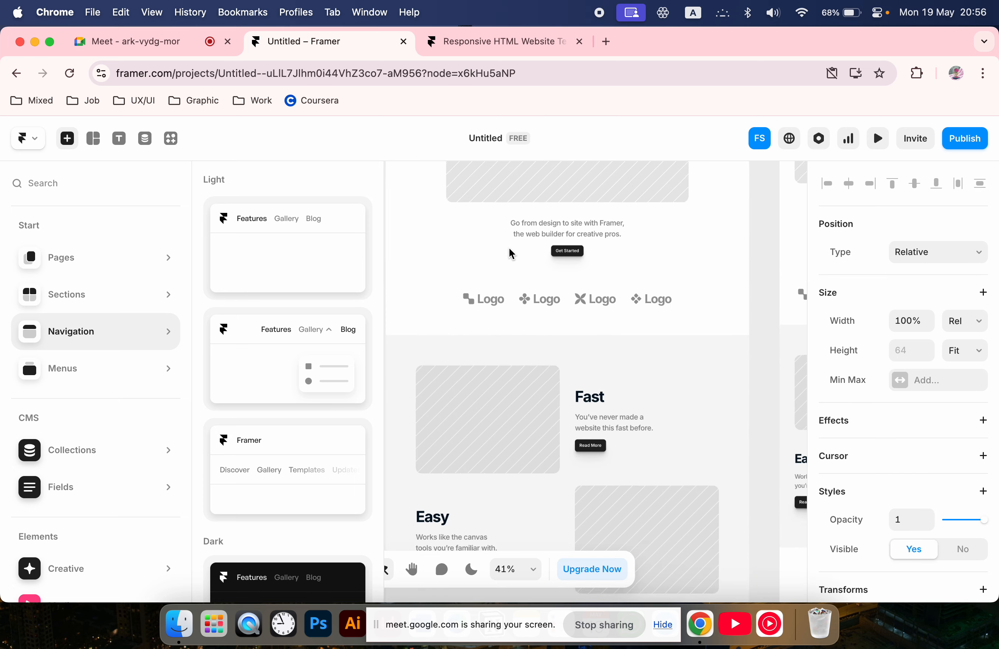
scroll(509, 223, "up", 2)
scroll(512, 196, "right", 12)
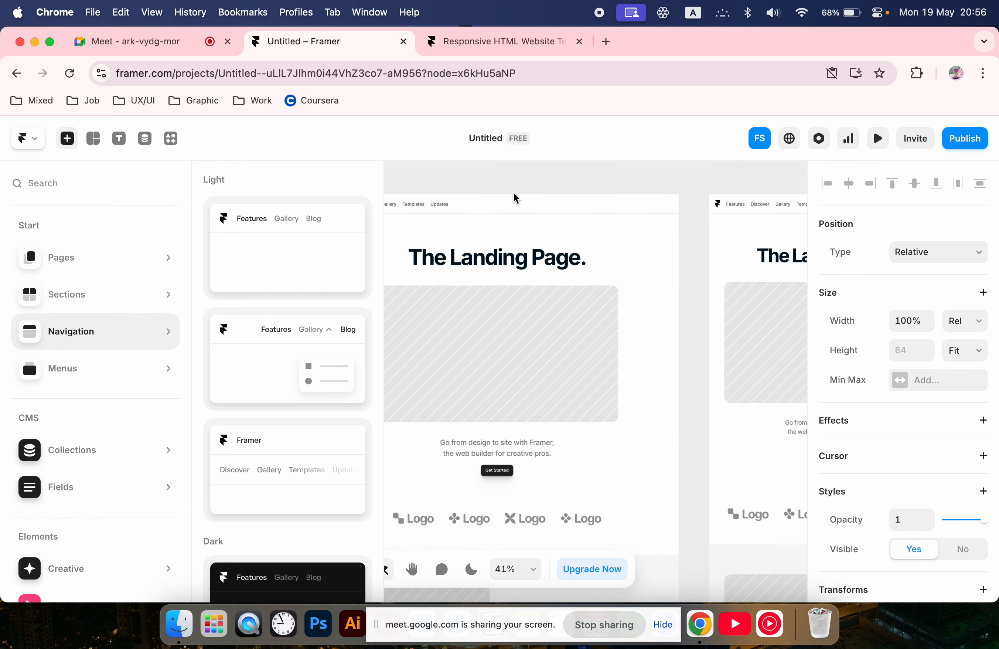
scroll(542, 222, "right", 10)
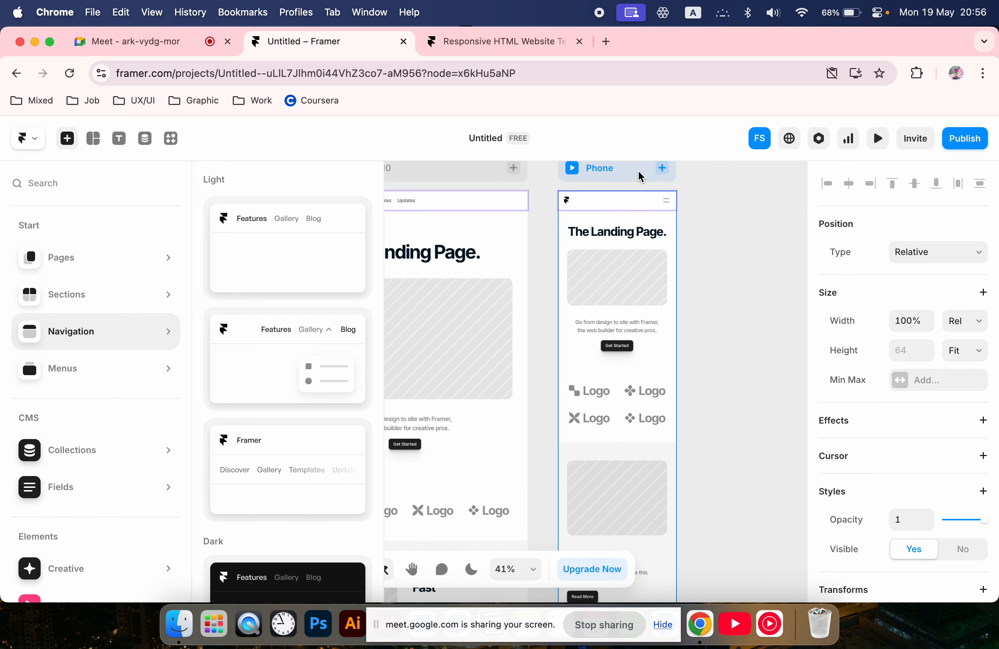
left_click(667, 203)
double_click(666, 201)
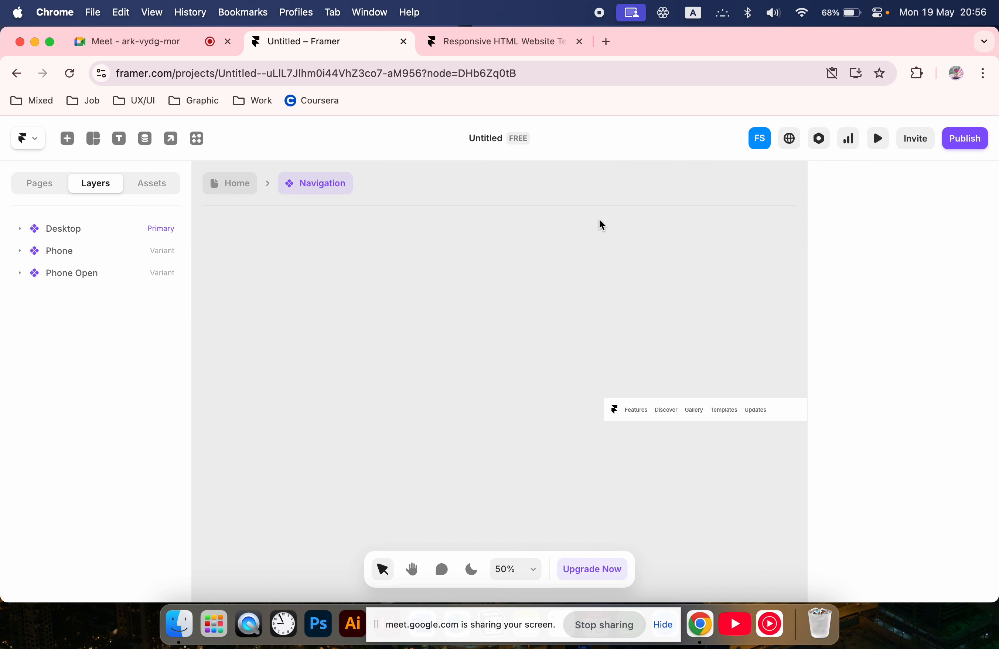
key("Escape")
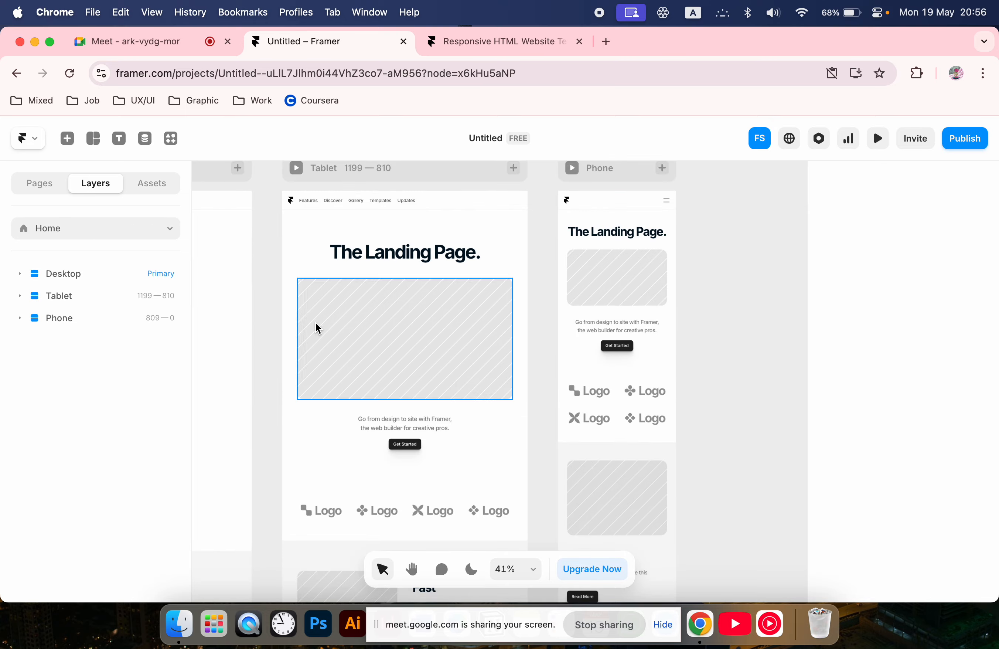
- Look over the ready-made section and page layouts in the insert library and compare them with the landing page
scroll(316, 322, "up", 5)
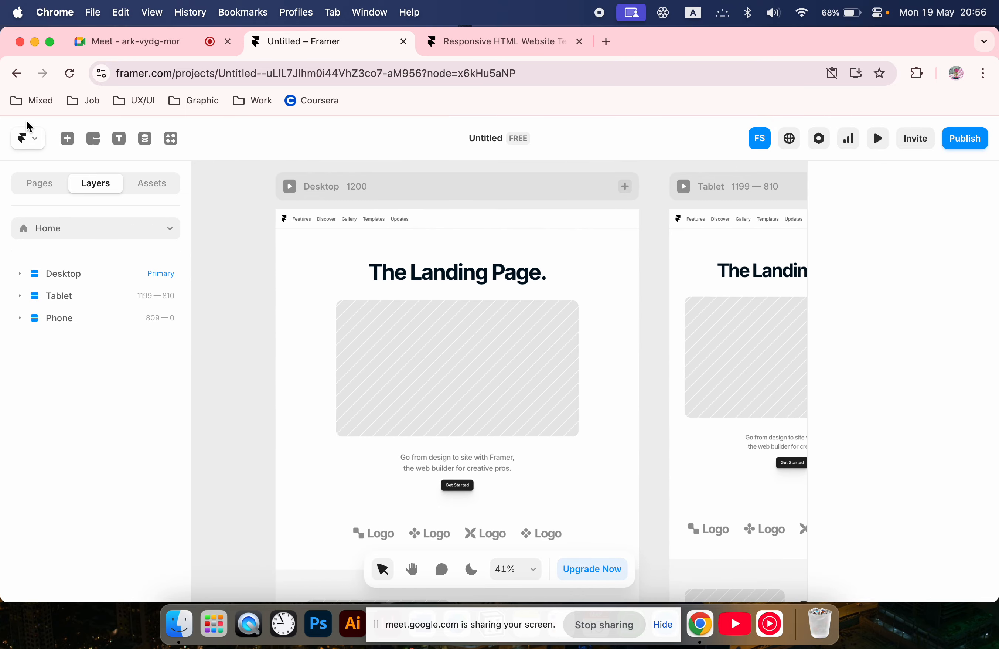
left_click(67, 138)
left_click(133, 292)
scroll(640, 294, "left", 3)
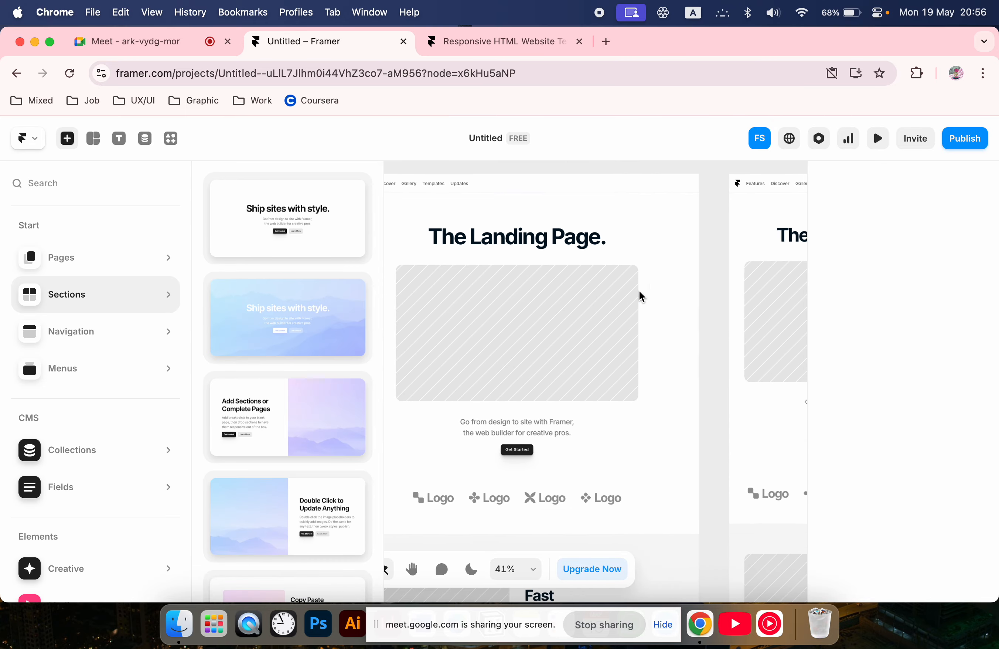
scroll(641, 294, "down", 3)
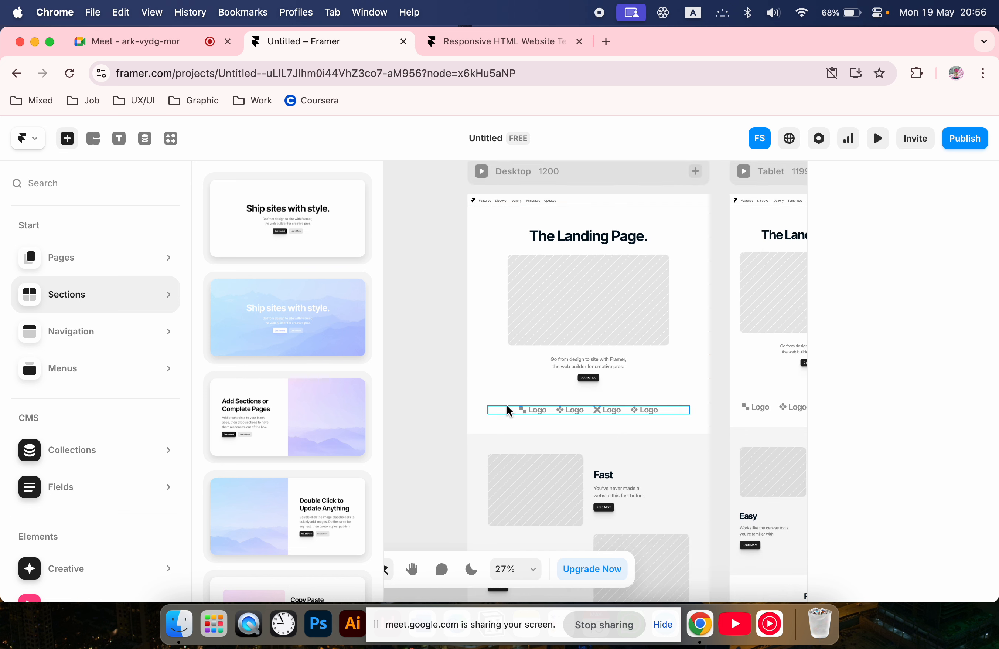
left_click(138, 253)
mouse_move(240, 258)
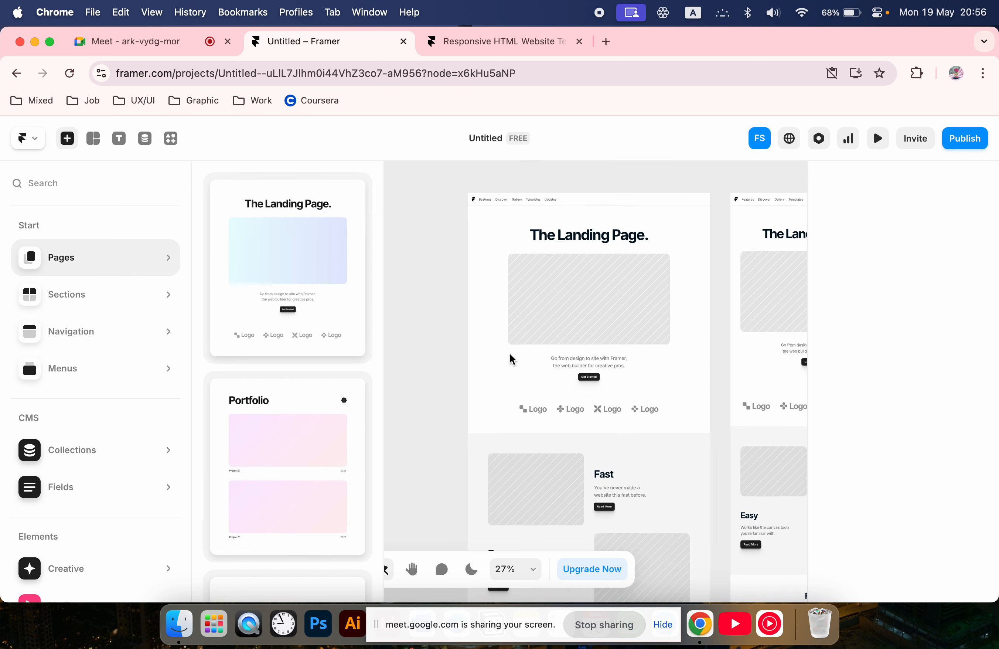
scroll(510, 357, "down", 1)
scroll(511, 357, "right", 1)
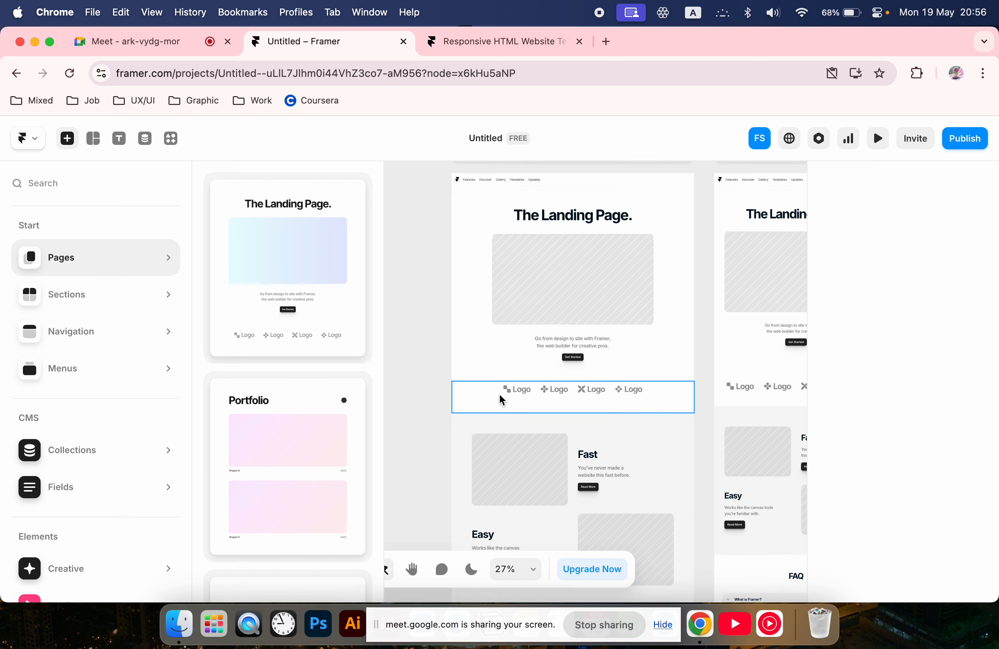
- Select the Desktop page's Logos section and review the features, FAQ, sign-up and footer sections below it
left_click(500, 397)
scroll(500, 397, "down", 6)
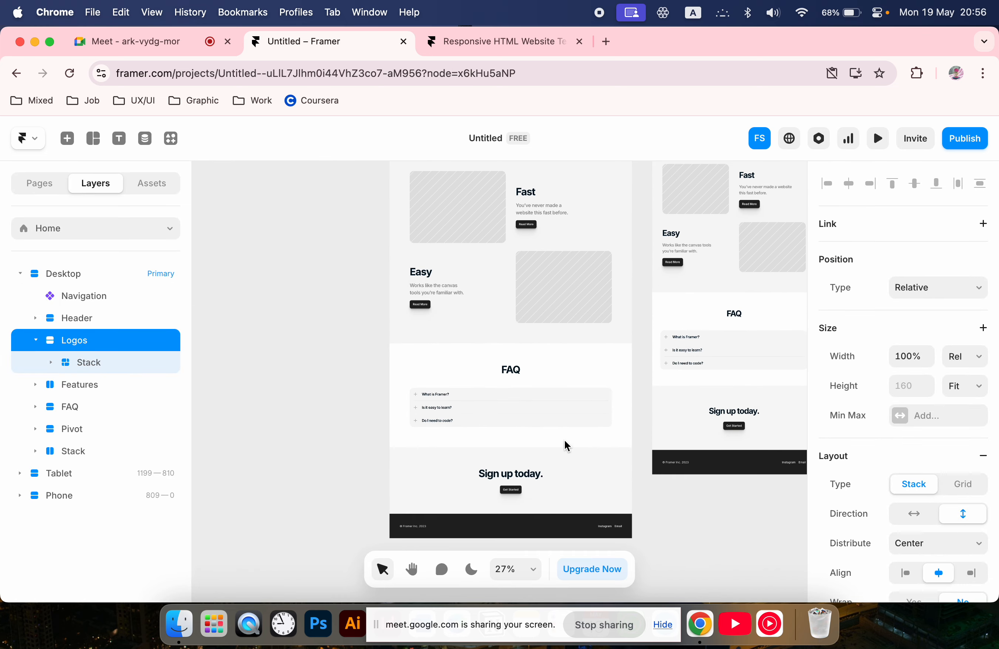
scroll(538, 528, "down", 2)
scroll(506, 352, "up", 5)
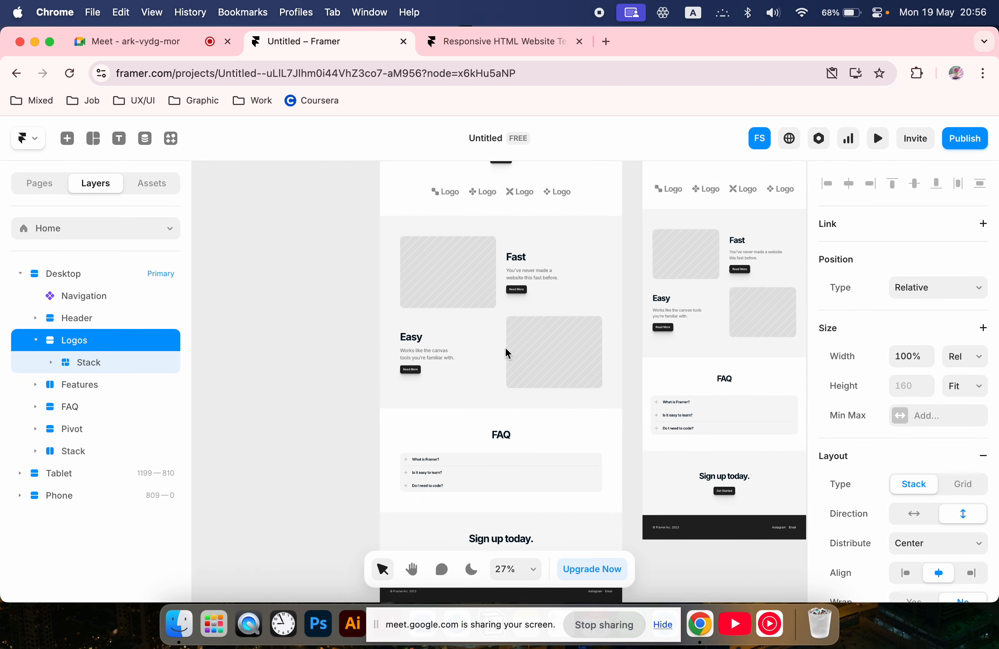
scroll(505, 354, "up", 2)
- Browse the insert library's ready-made sections down to the contact, pricing, FAQ and sign-up layouts
left_click(37, 185)
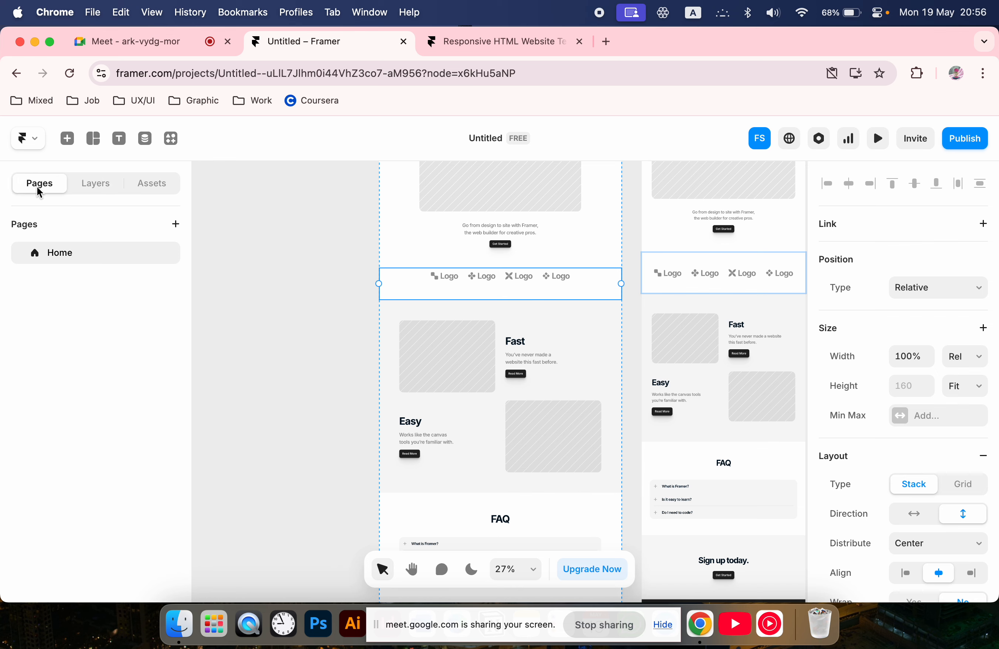
left_click(67, 138)
mouse_move(81, 310)
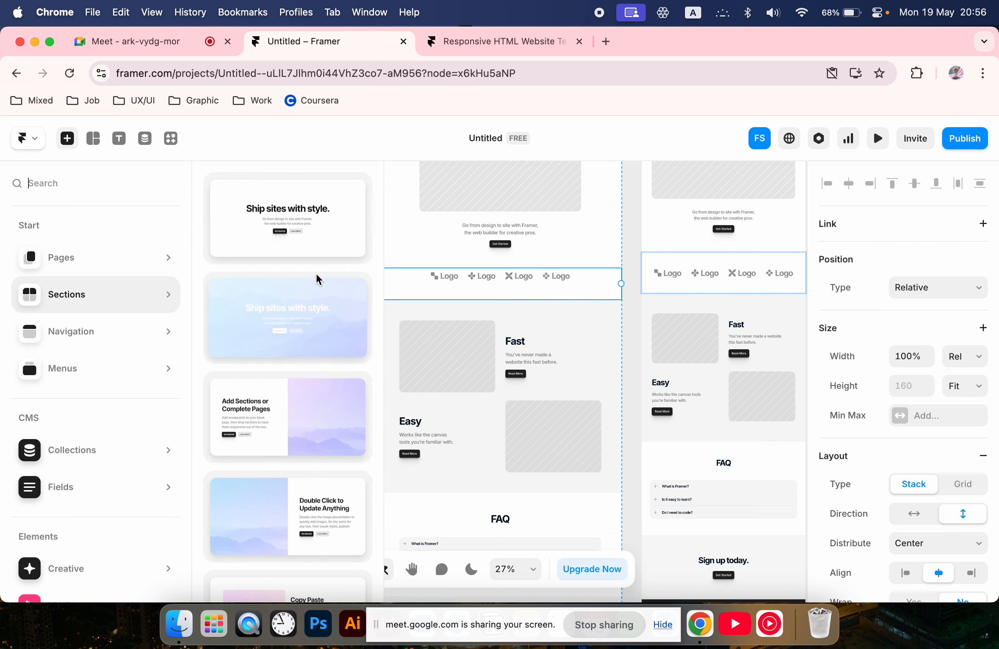
scroll(466, 223, "up", 3)
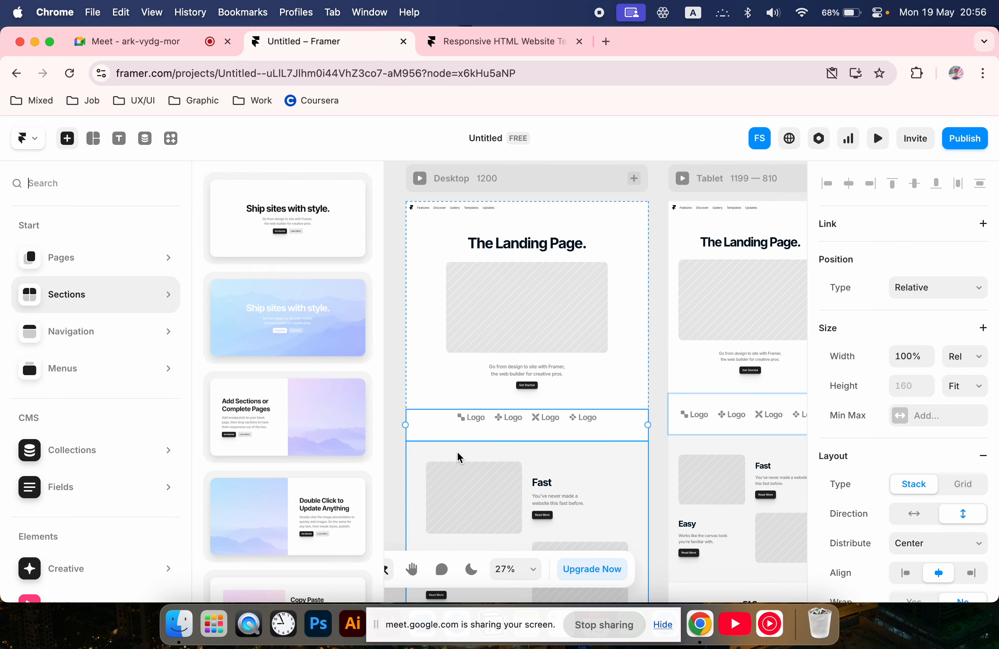
scroll(453, 457, "down", 2)
scroll(276, 434, "down", 15)
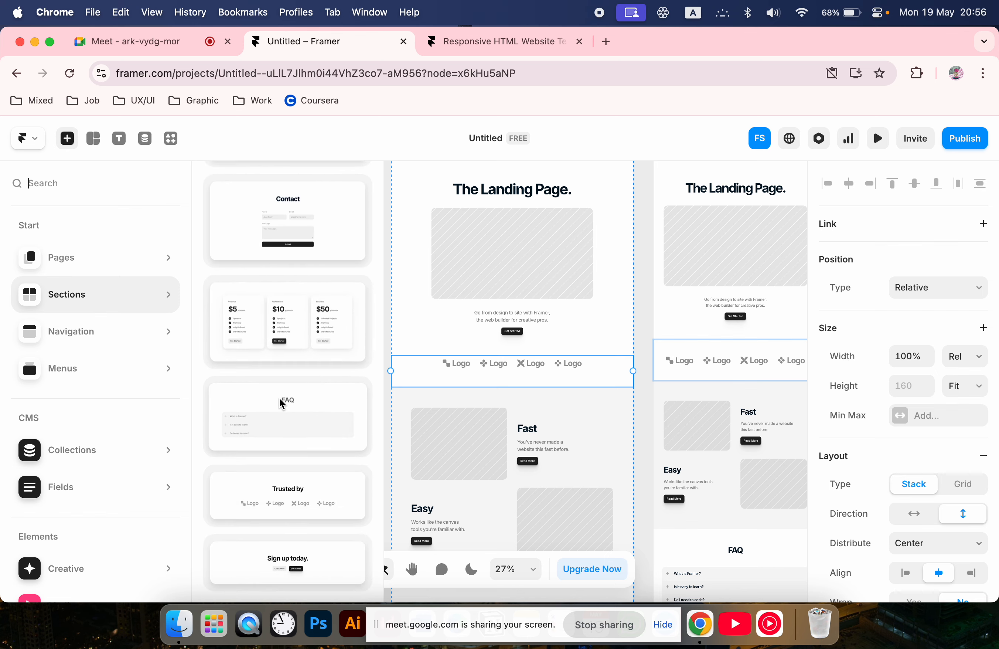
- Insert the ready-made pricing section with the $5, $10 and $50 plans directly below the Desktop page's FAQ section
scroll(511, 477, "down", 5)
left_click(511, 479)
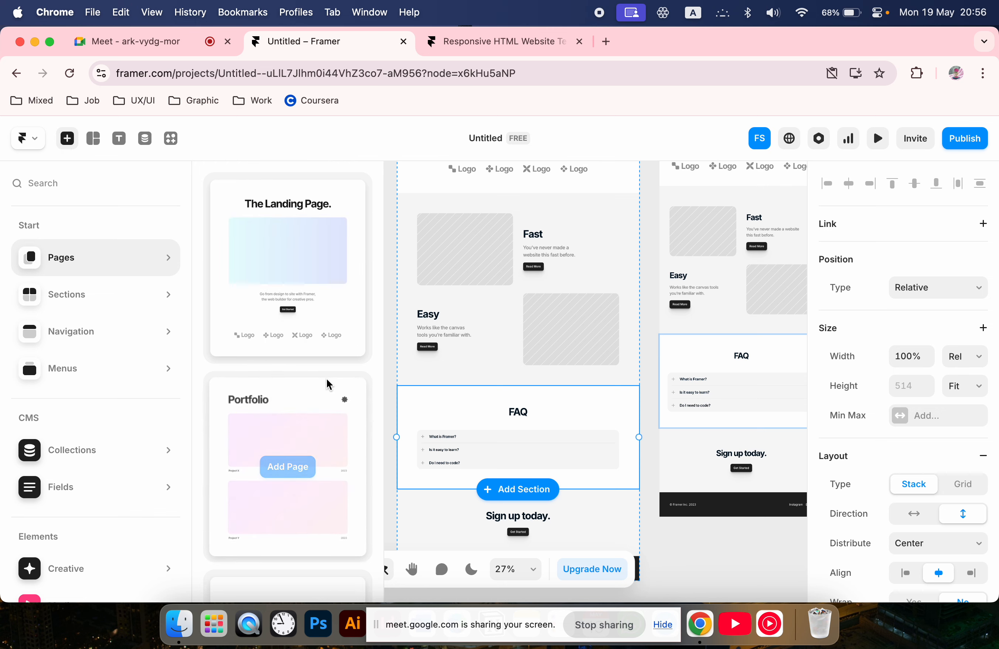
scroll(328, 383, "down", 10)
mouse_move(67, 296)
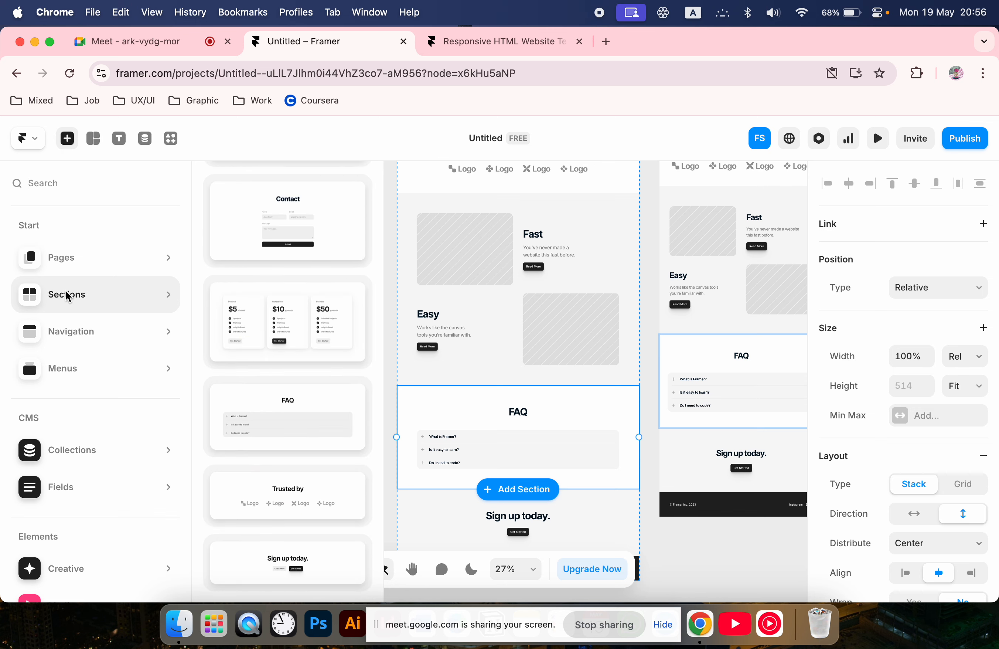
left_click(307, 345)
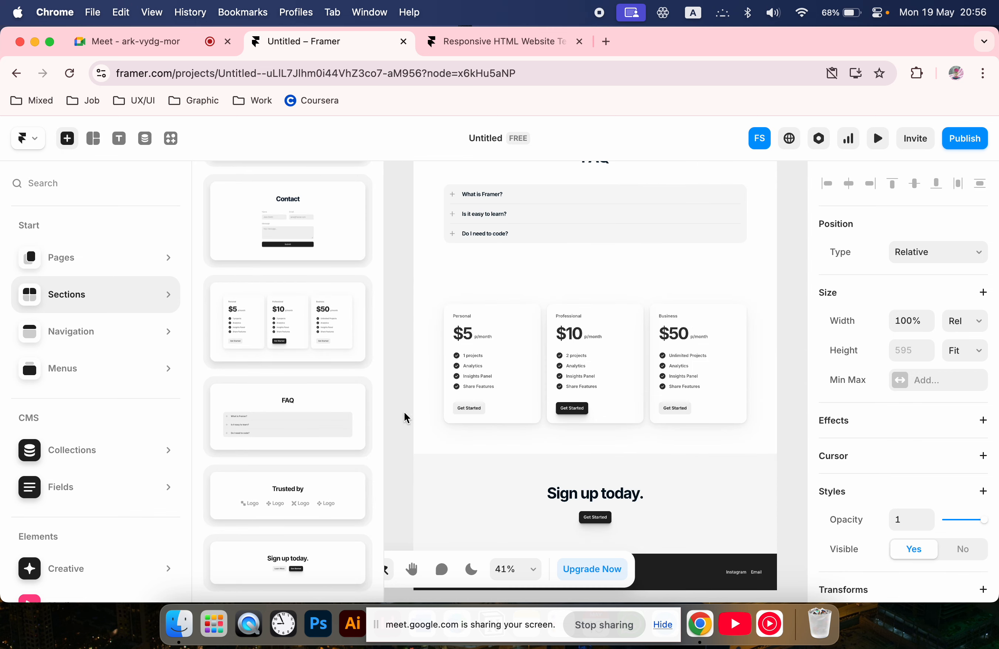
- Move the pricing section above the FAQ section on the Desktop page and clear the selection
scroll(526, 421, "down", 5)
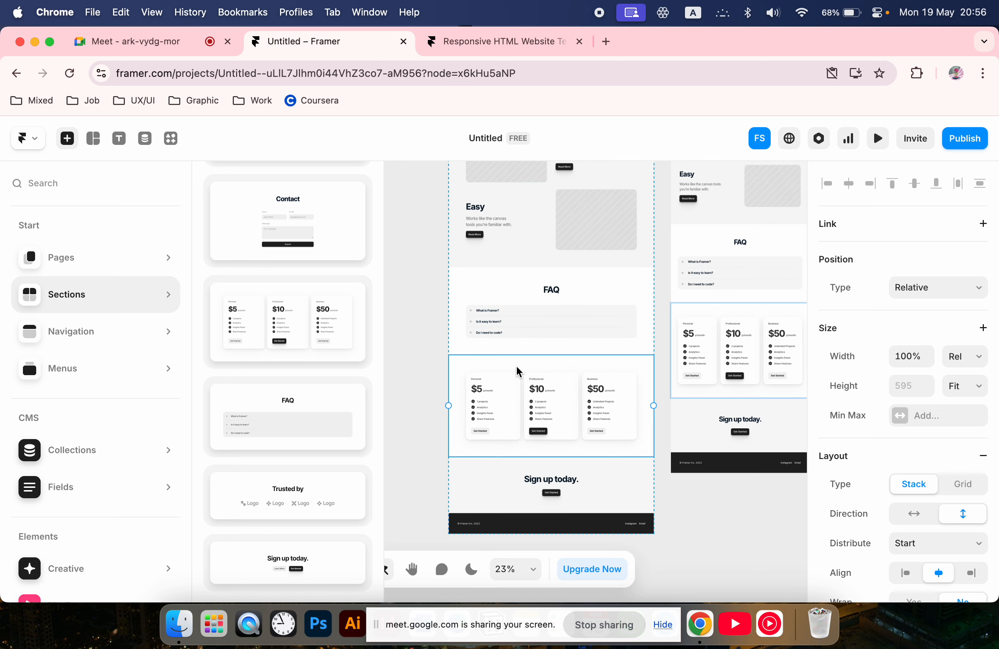
left_click_drag(518, 370, 521, 278)
left_click(417, 356)
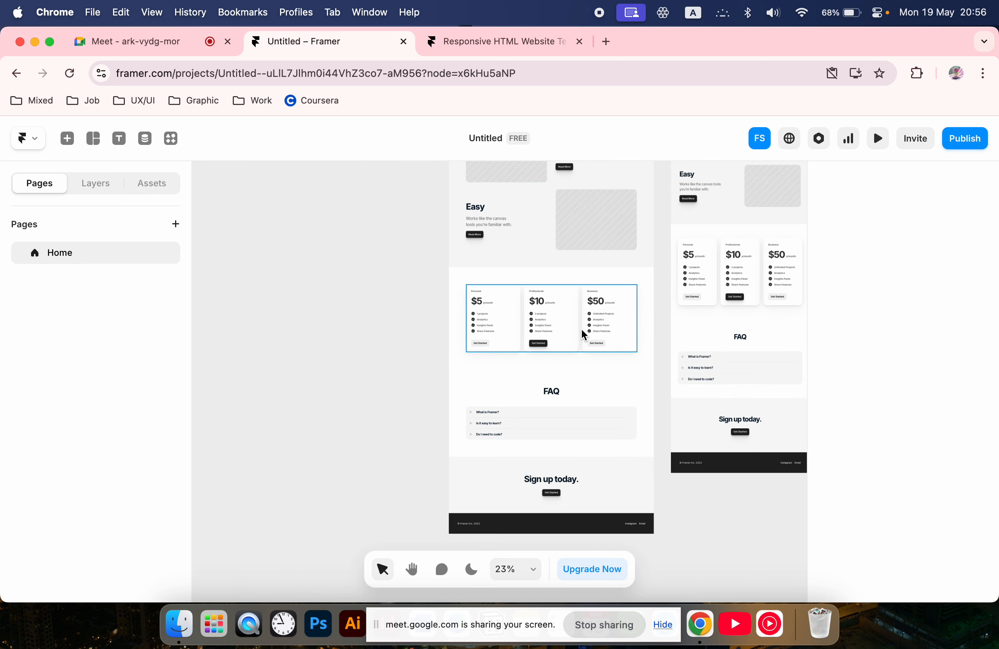
- Examine the pricing cards up close, selecting the Analytics feature text in the Professional plan and the whole pricing section
scroll(590, 333, "up", 5)
scroll(589, 333, "up", 5)
scroll(590, 333, "down", 4)
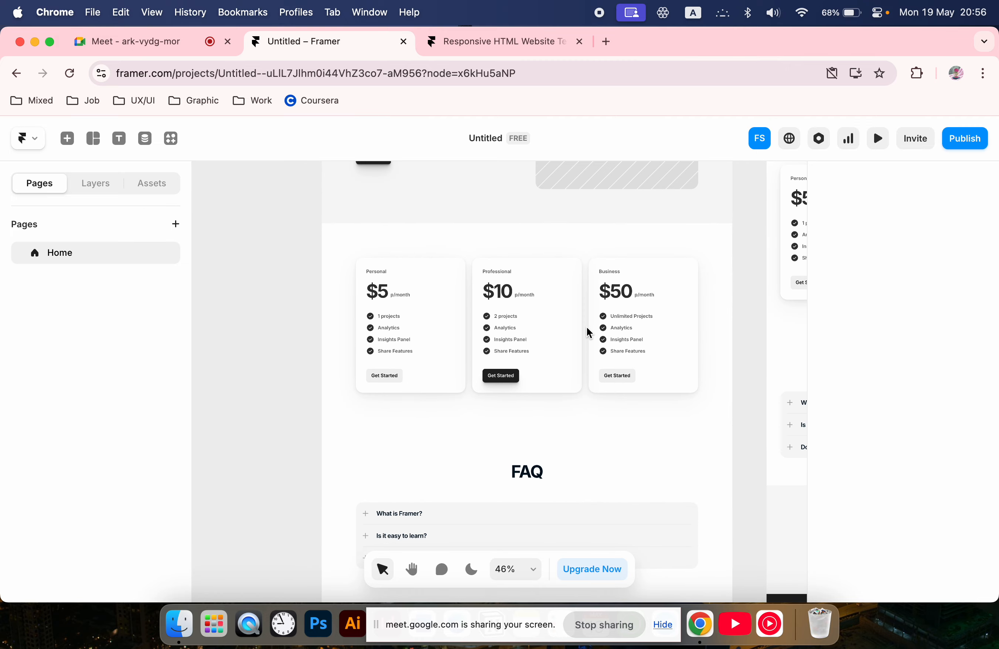
scroll(417, 326, "down", 4)
scroll(454, 309, "up", 8)
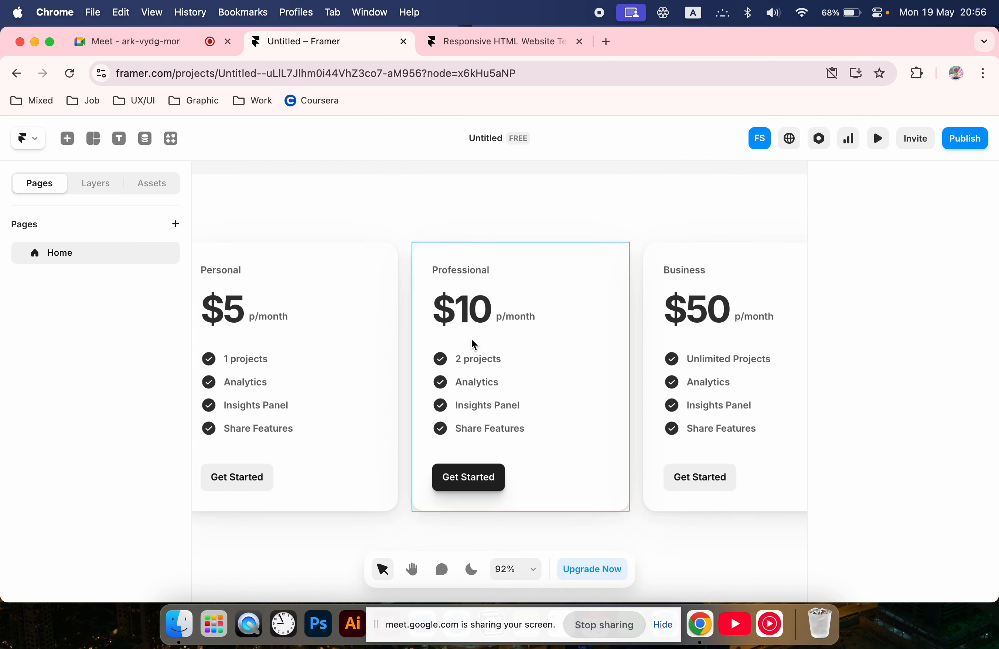
left_click(484, 355)
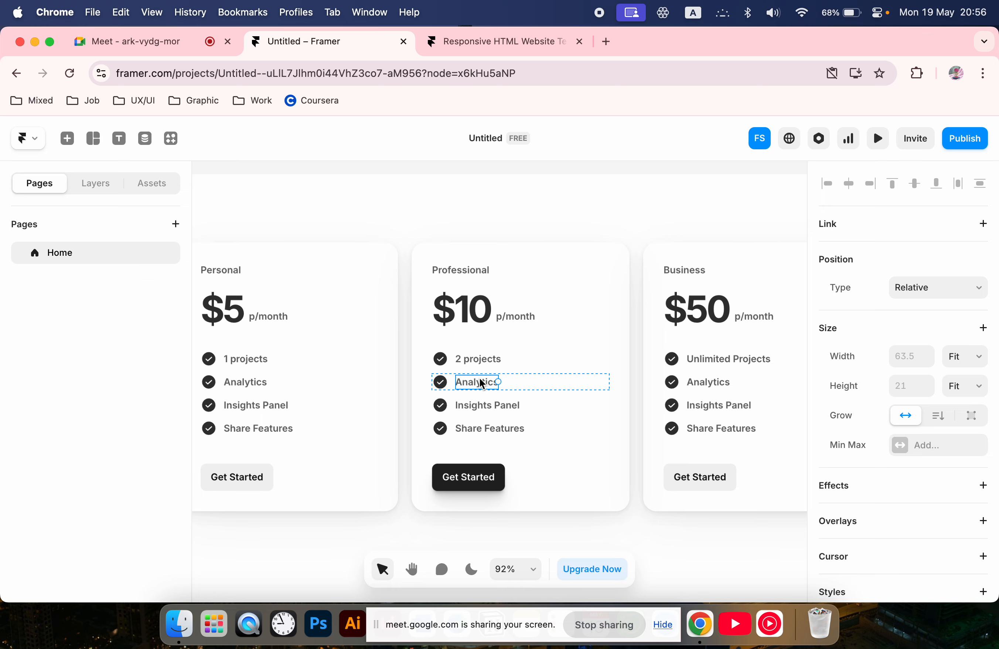
left_click(490, 240)
- Review the complete landing page across its desktop, tablet and phone versions, from the pricing section up to the header
scroll(491, 240, "down", 8)
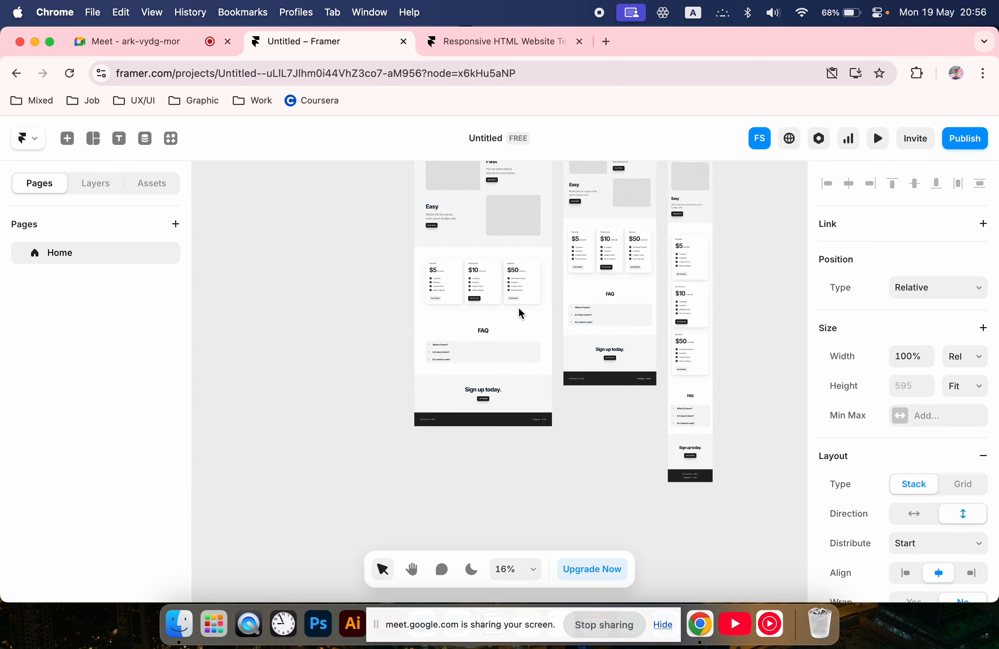
left_click(541, 194)
scroll(540, 194, "up", 5)
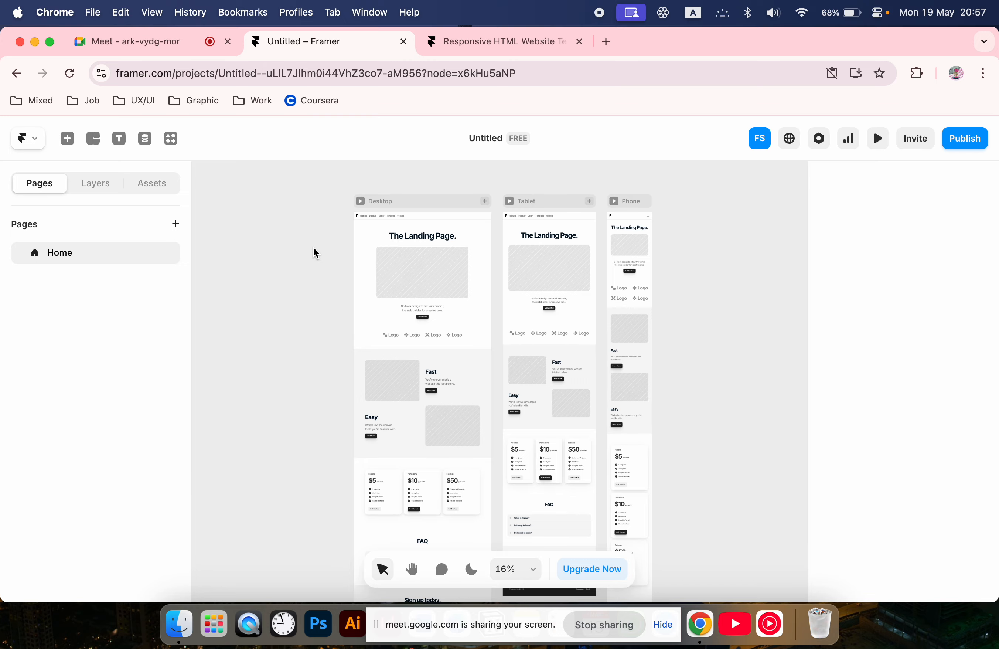
scroll(387, 269, "left", 2)
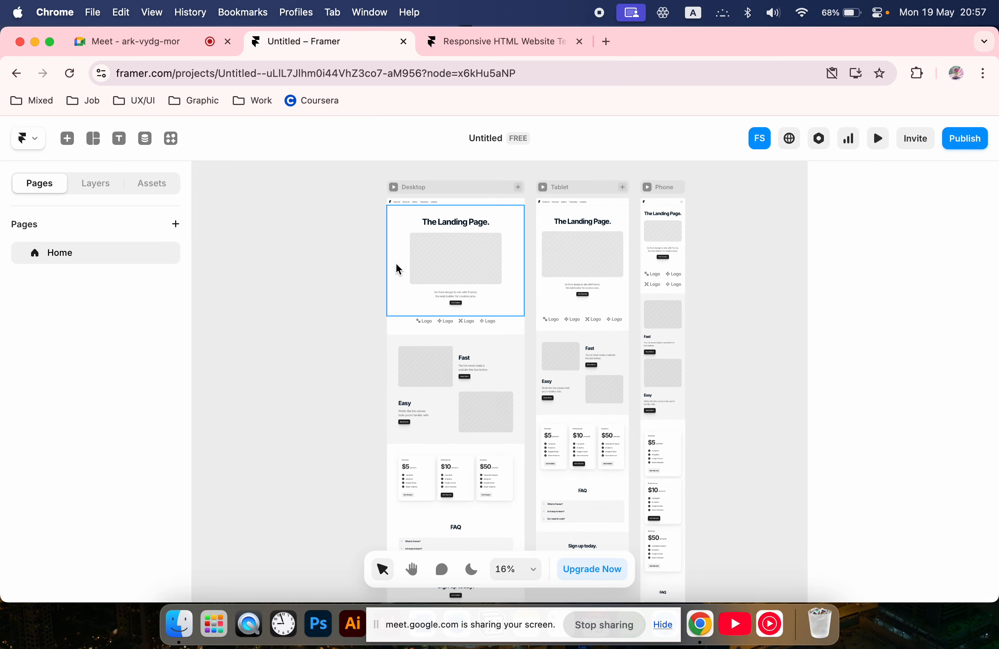
scroll(396, 264, "up", 5)
scroll(398, 268, "down", 6)
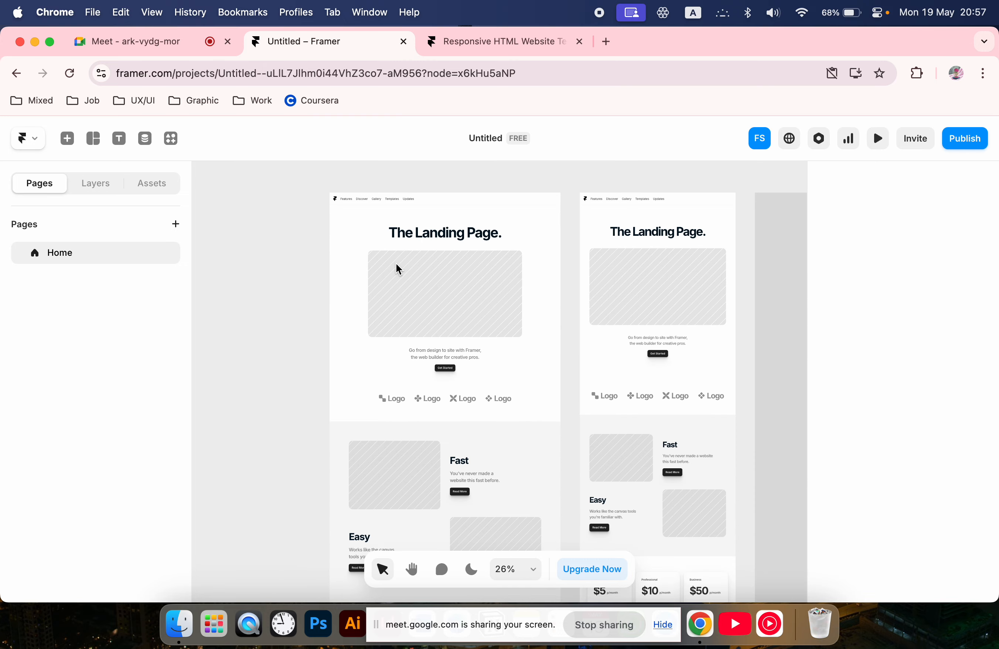
- Inspect the logo group inside the Desktop page's Navigation component, and return to the Home page with nothing selected
scroll(388, 224, "up", 4)
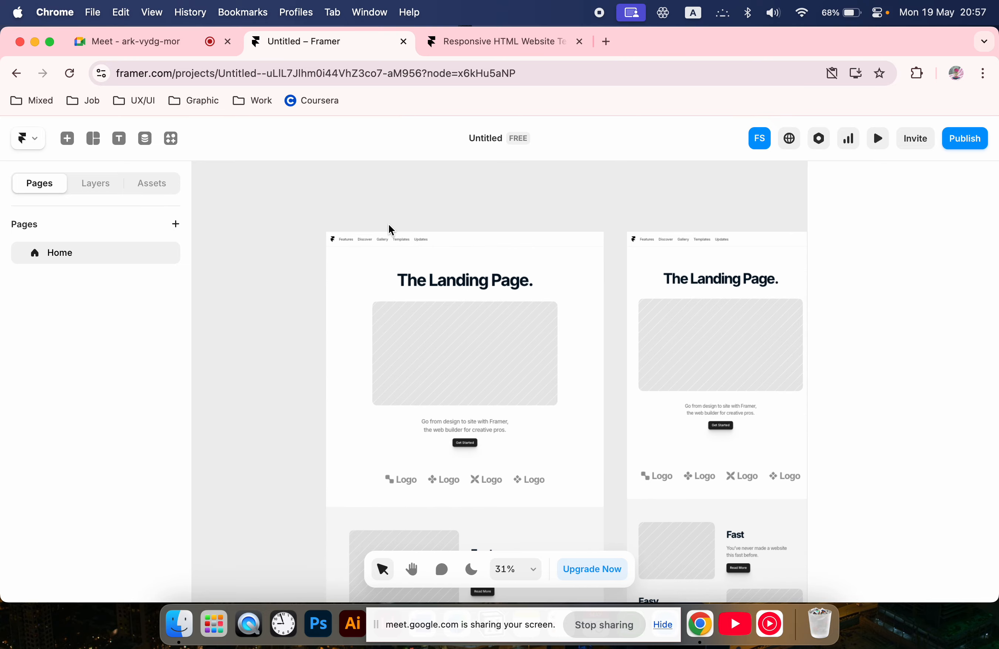
scroll(406, 383, "up", 2)
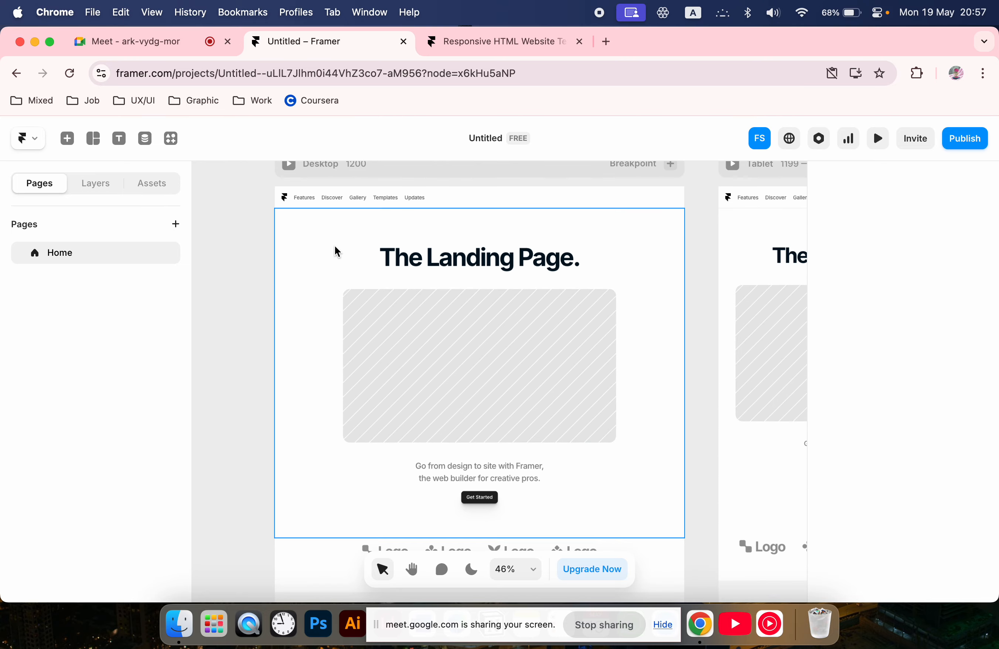
scroll(335, 249, "up", 3)
scroll(278, 227, "up", 1)
left_click(243, 206)
double_click(243, 206)
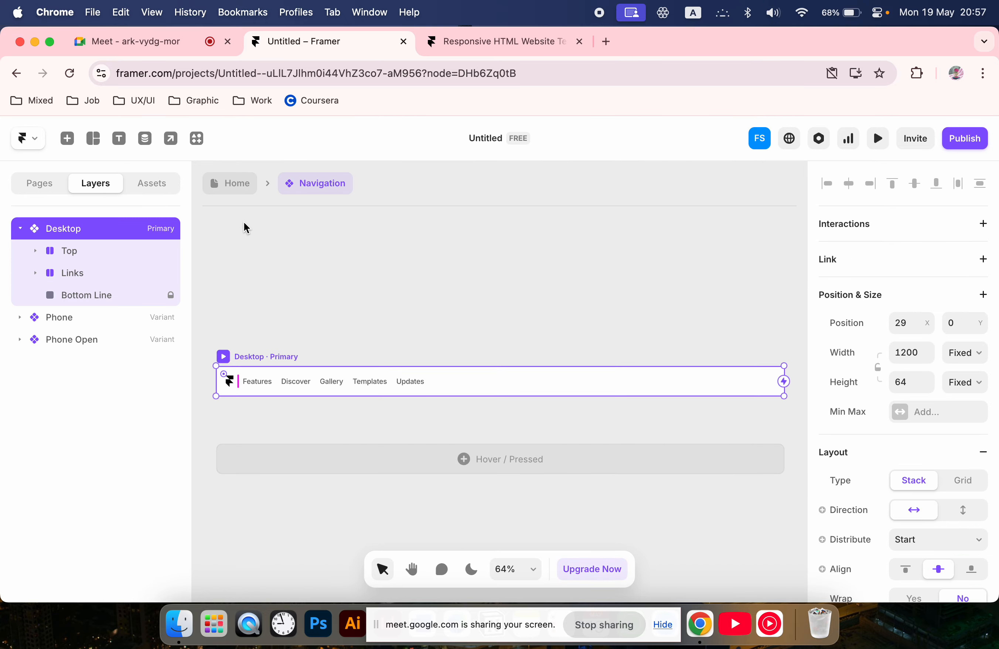
left_click(232, 379)
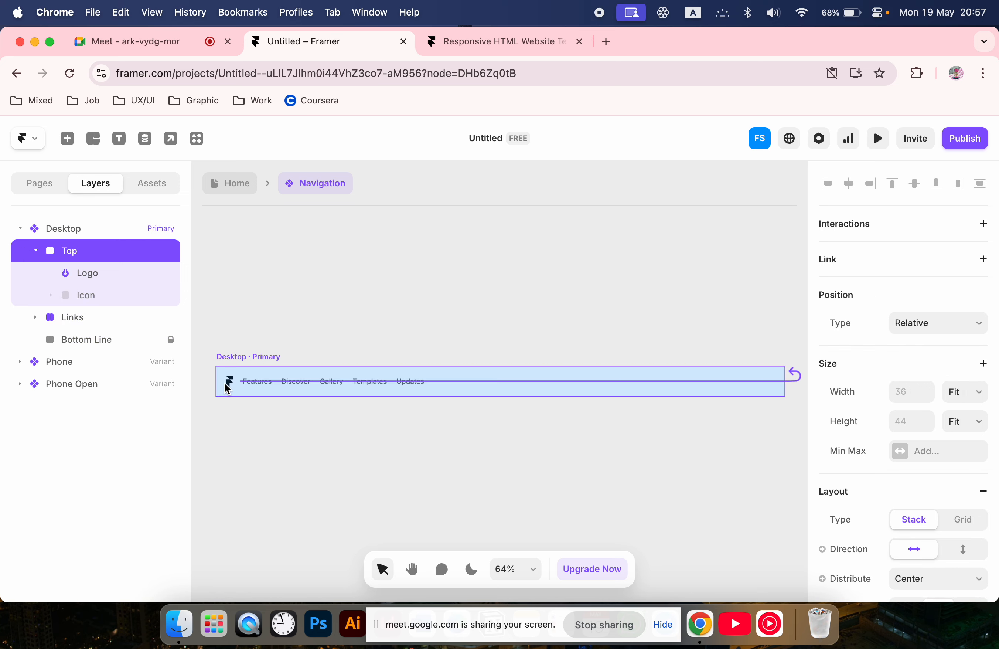
scroll(228, 384, "up", 5)
left_click(225, 382)
left_click(248, 304)
key("Escape")
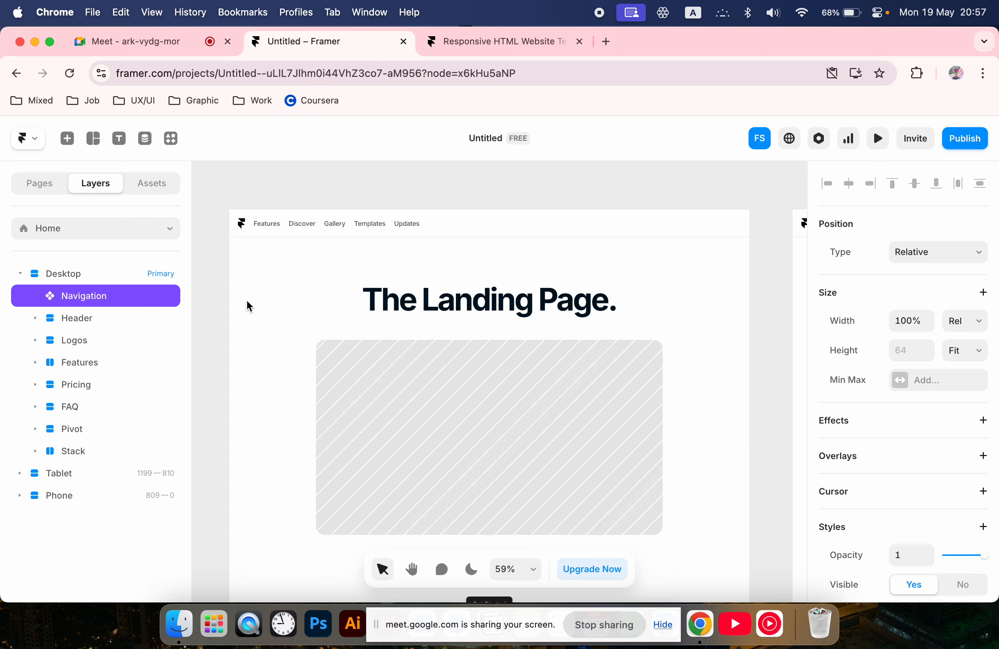
left_click(212, 306)
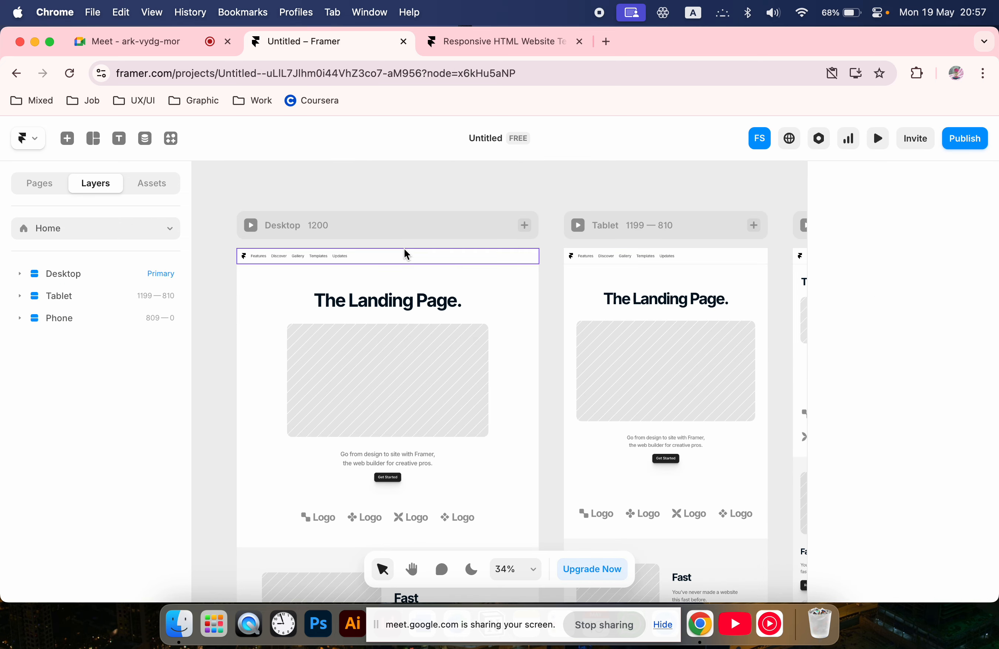
- Examine the section layers of the Tablet and Desktop breakpoints, including the contents of the Desktop page's Header
left_click(72, 295)
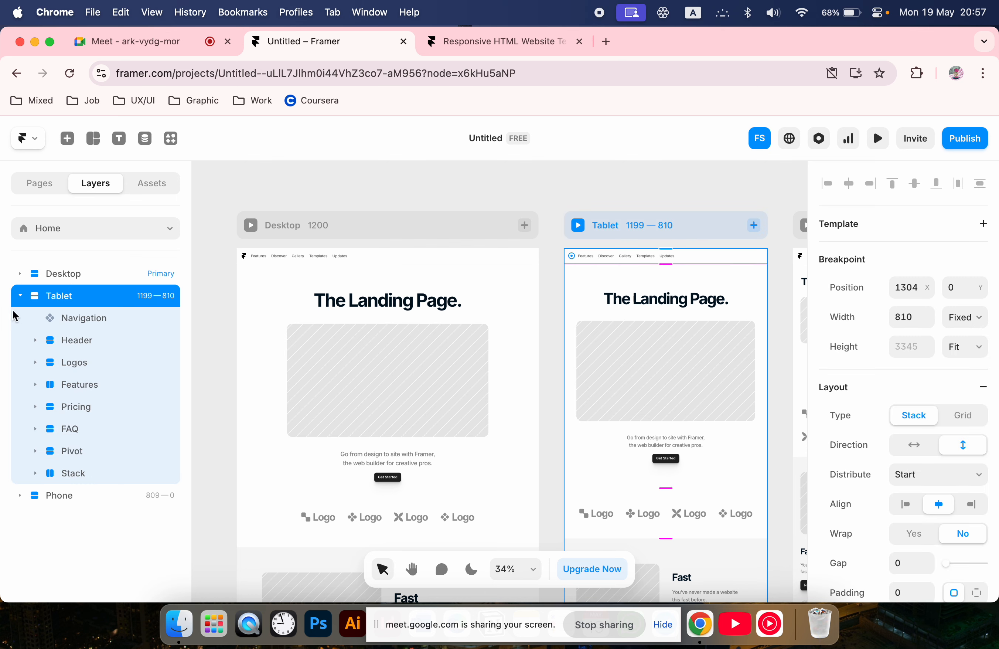
left_click(20, 295)
left_click(19, 274)
left_click(46, 276)
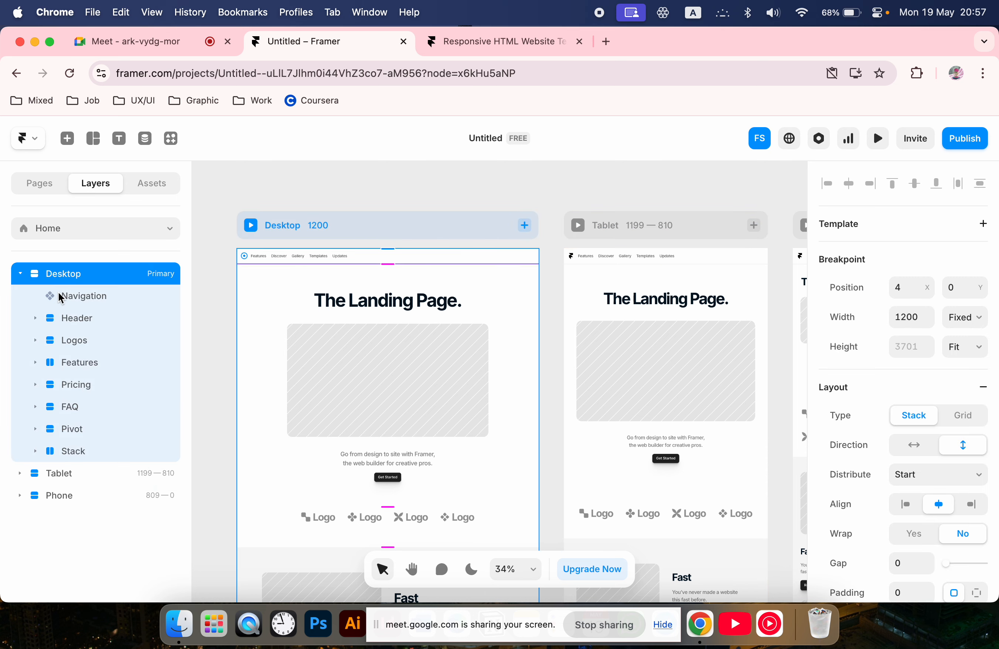
left_click(61, 295)
left_click(76, 318)
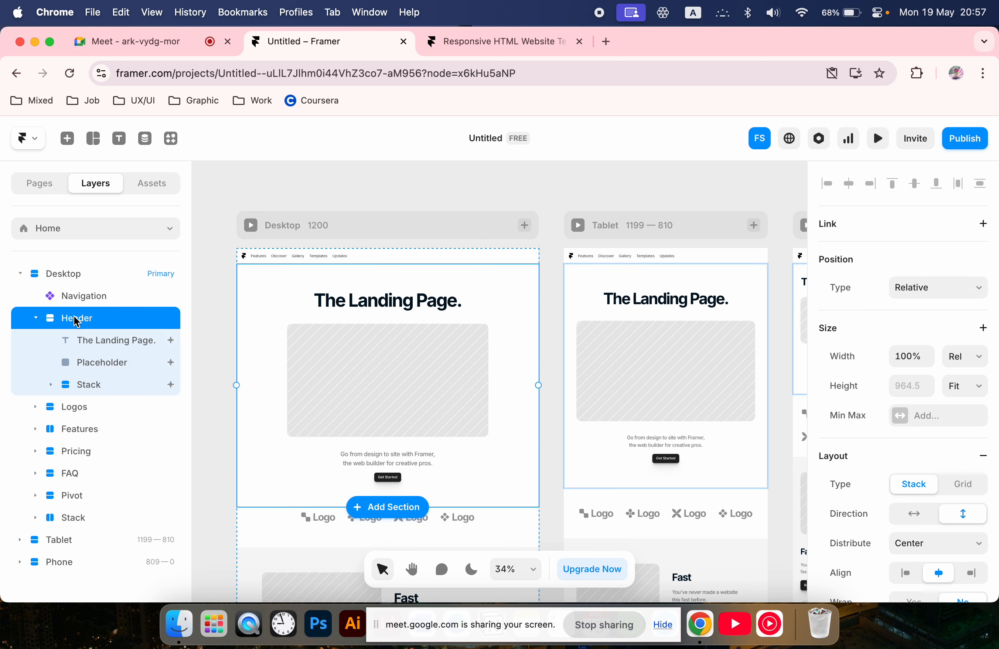
left_click(35, 317)
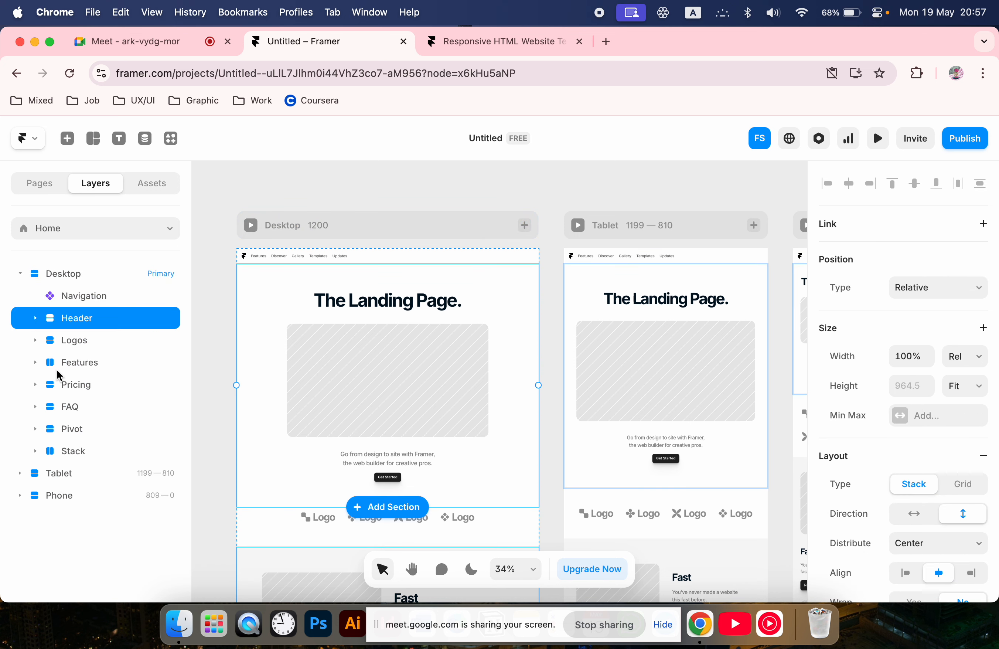
left_click(226, 316)
- Open the Logo graphic in the Desktop page's Navigation component and move its black mark out of the logo frame
scroll(255, 248, "up", 5)
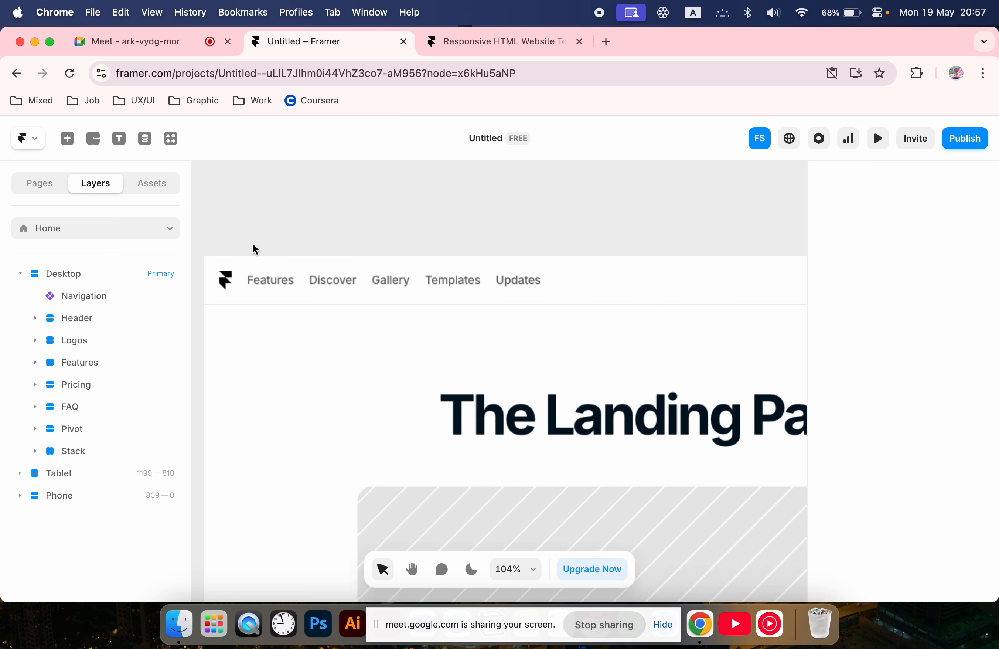
scroll(252, 272, "left", 2)
left_click(276, 256)
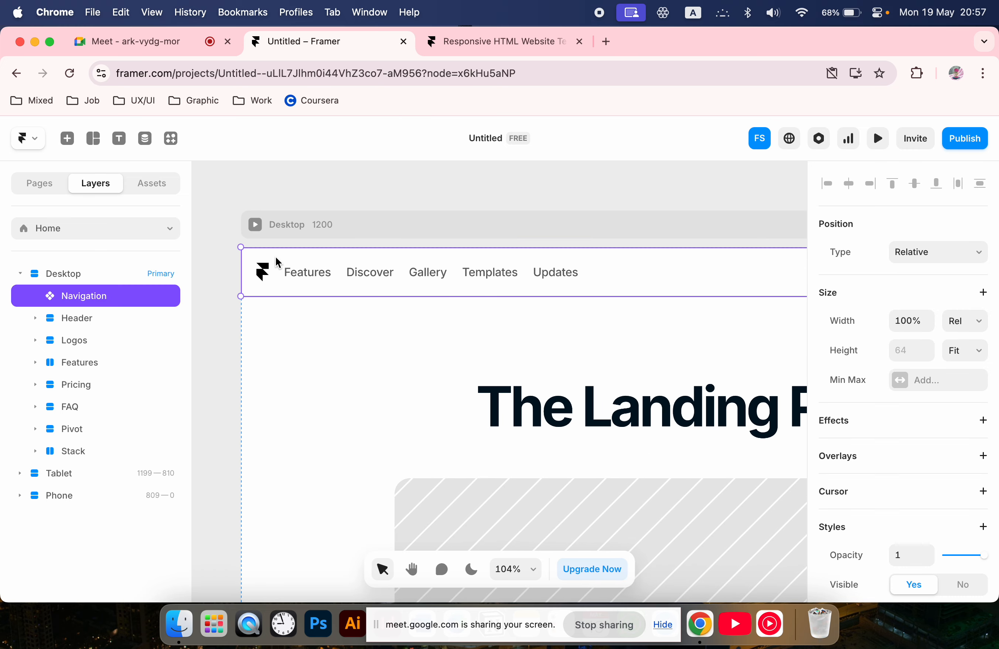
double_click(276, 258)
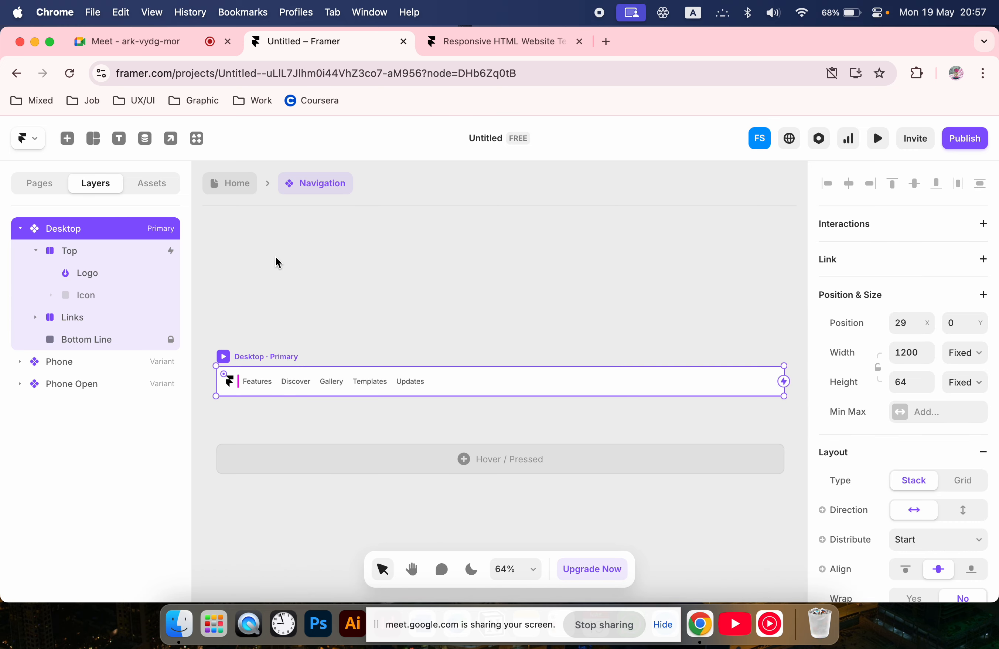
left_click(231, 382)
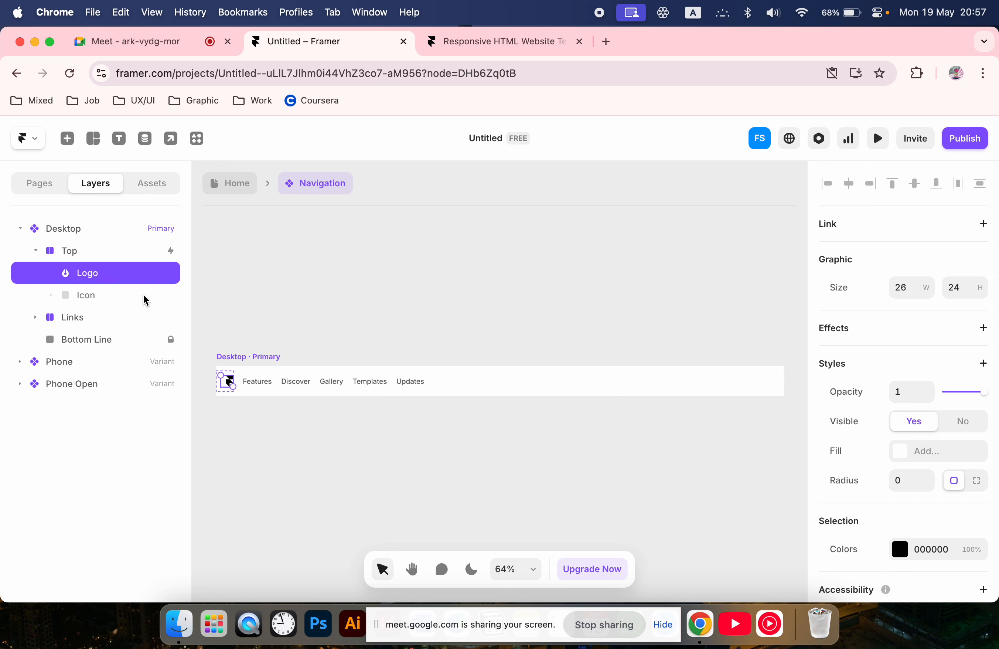
double_click(101, 273)
double_click(223, 381)
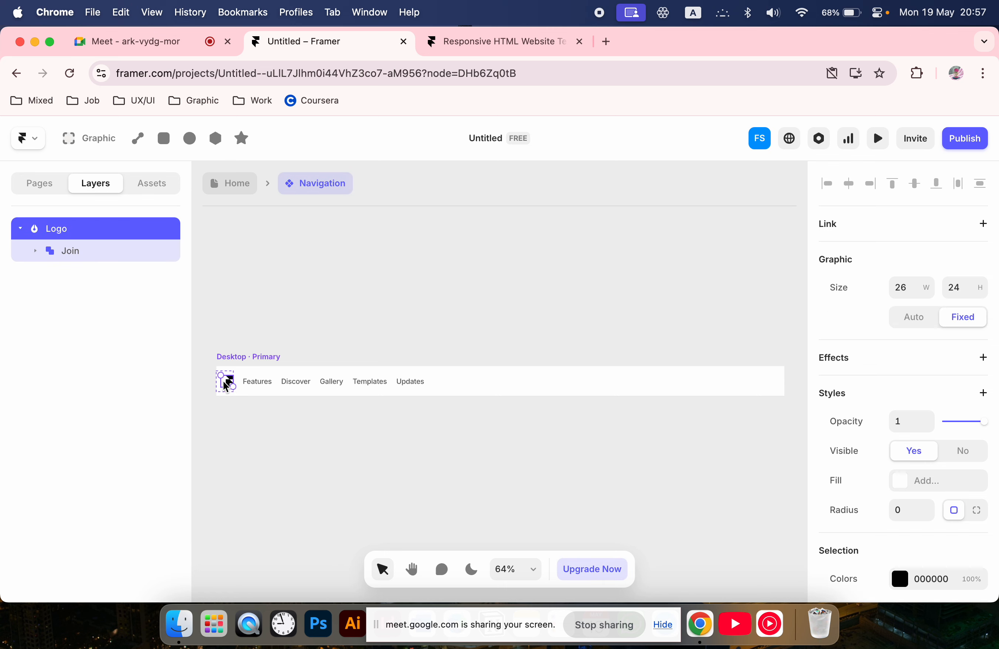
scroll(223, 381, "up", 6)
left_click_drag(238, 388, 274, 475)
left_click(228, 367)
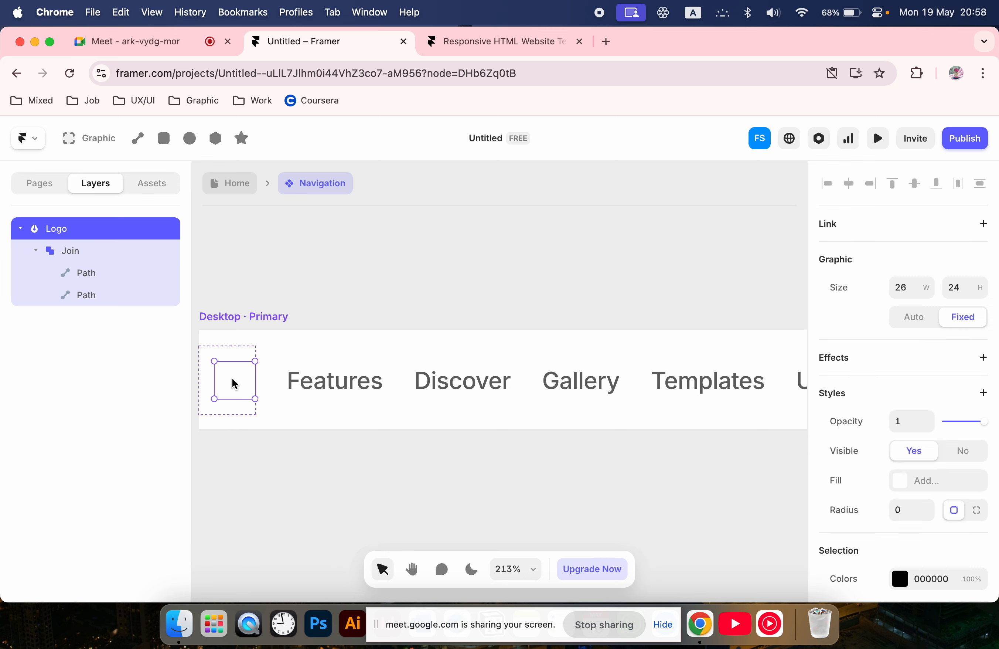
- Try to draw a rectangle inside the empty logo frame
scroll(232, 381, "up", 5)
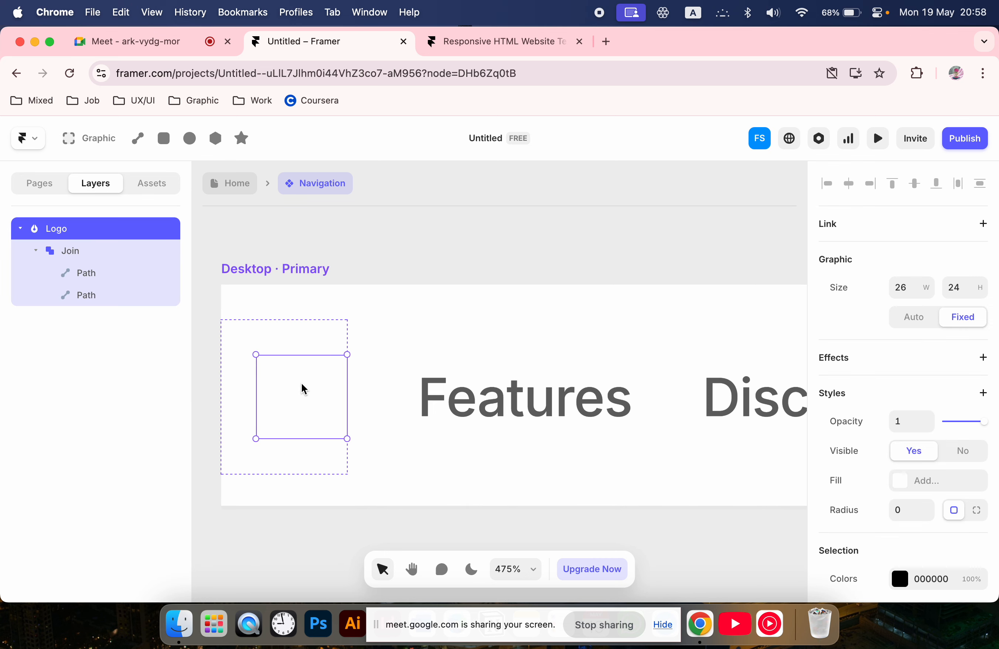
scroll(951, 413, "down", 3)
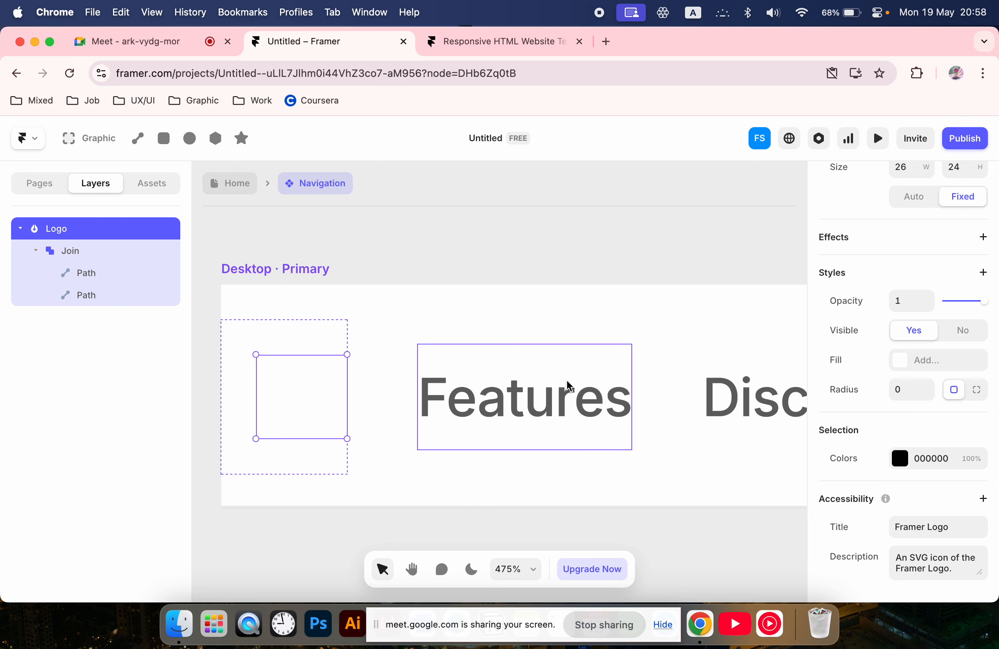
left_click(163, 141)
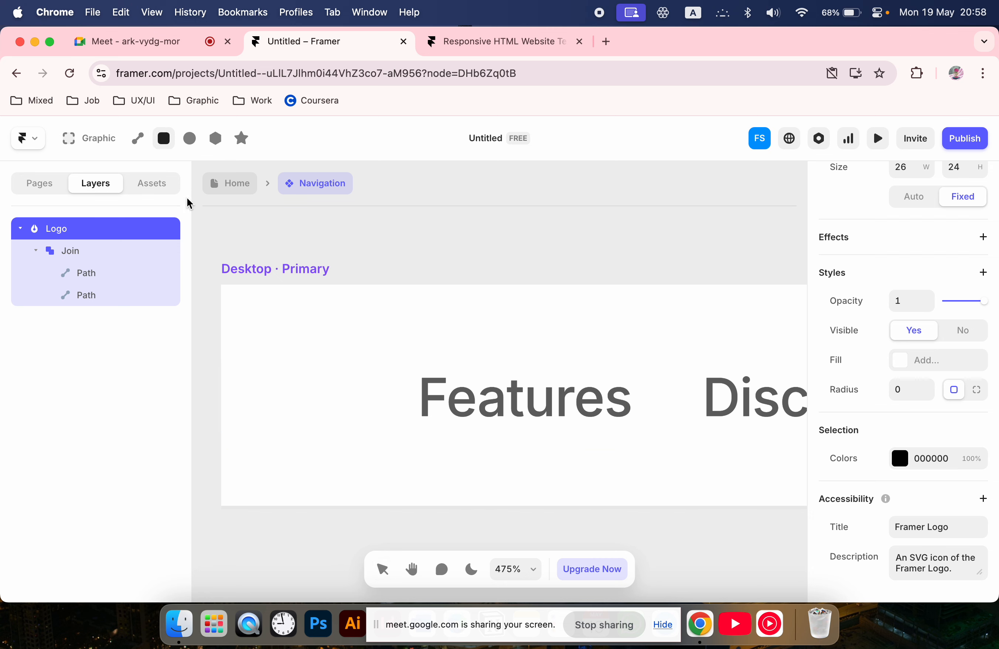
left_click_drag(282, 372, 340, 434)
key("super+z")
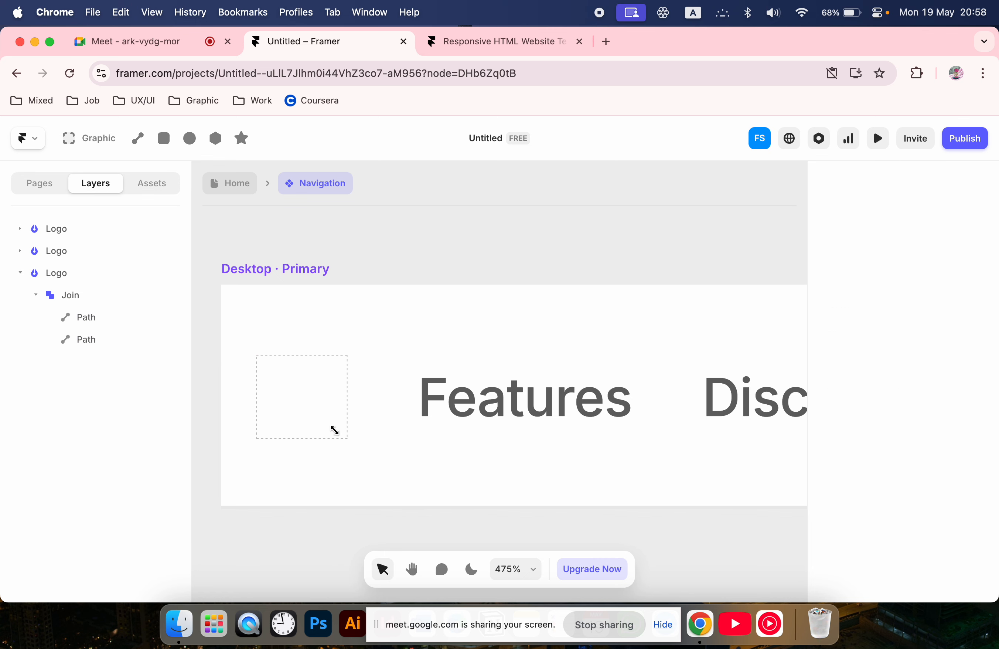
- Draw a five-pointed star about 19 by 19 inside the logo frame, positioned at X 3, Y 2
left_click(246, 145)
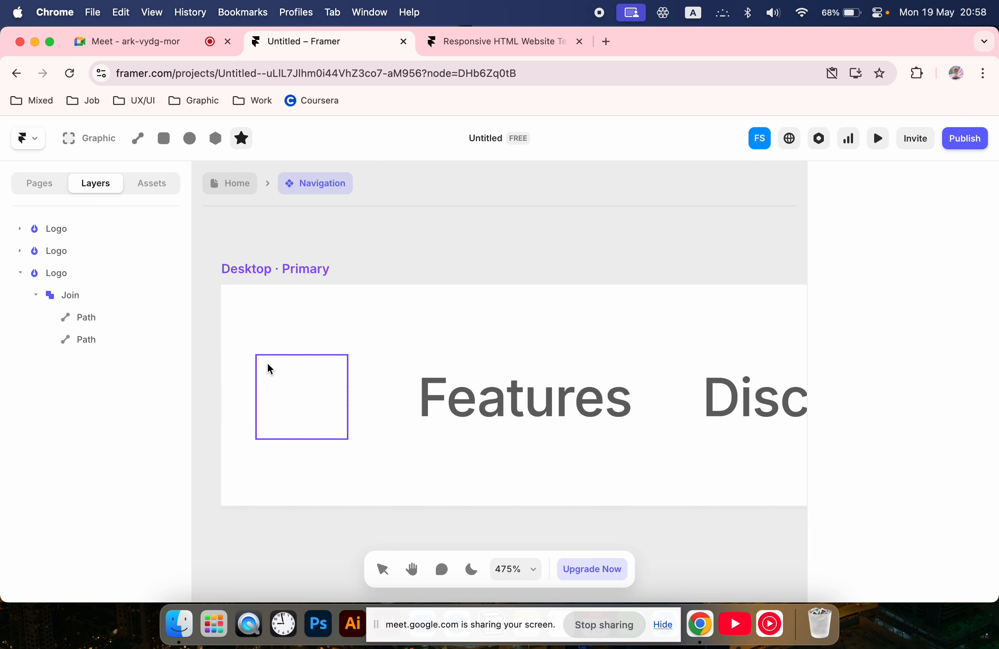
left_click_drag(268, 363, 349, 434)
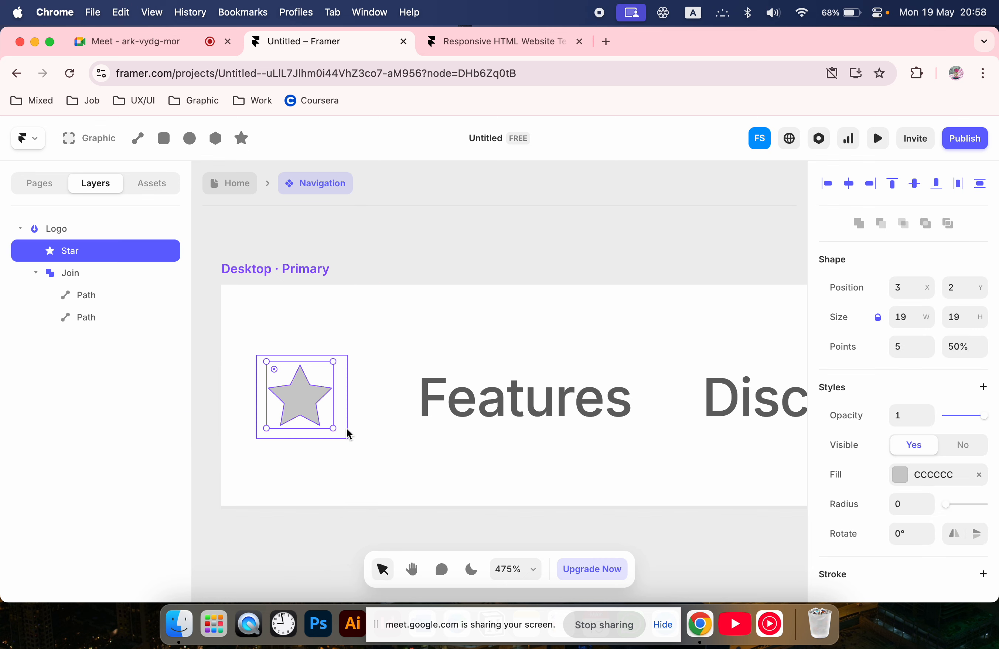
left_click(300, 411)
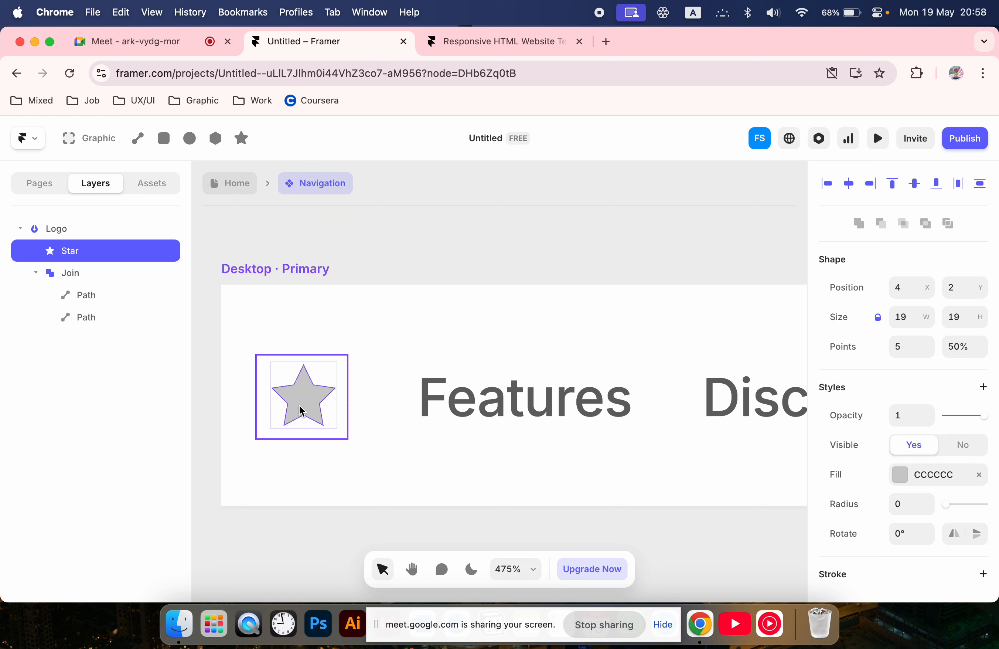
left_click(301, 411)
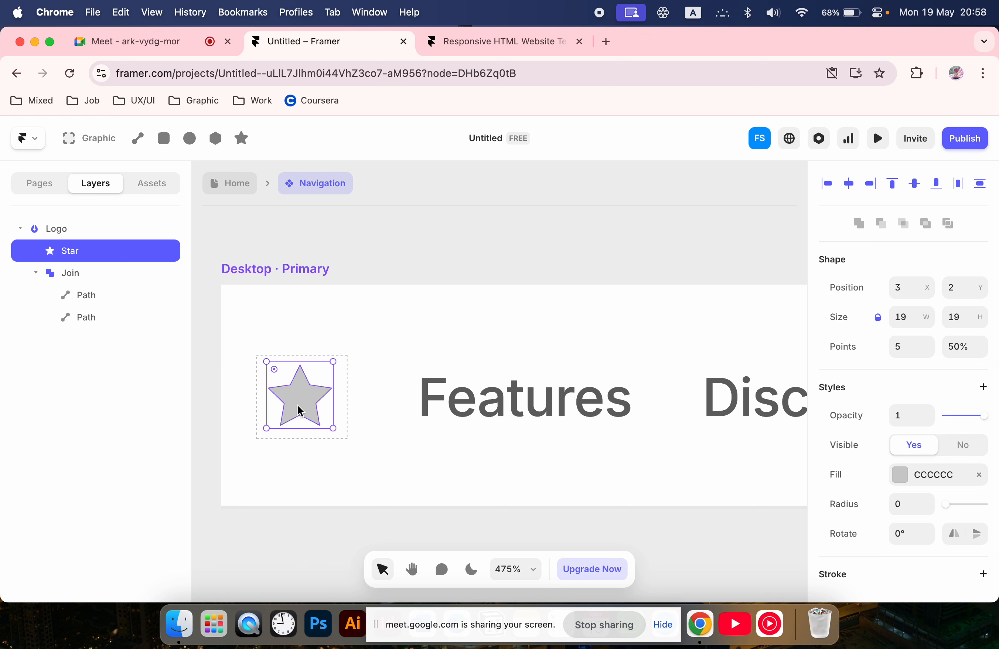
- Change the star's fill to the yellow FFEA03
left_click(903, 473)
left_click(653, 476)
mouse_move(653, 476)
left_mouse_down()
mouse_move(636, 475)
mouse_move(644, 476)
left_mouse_up()
left_click(782, 375)
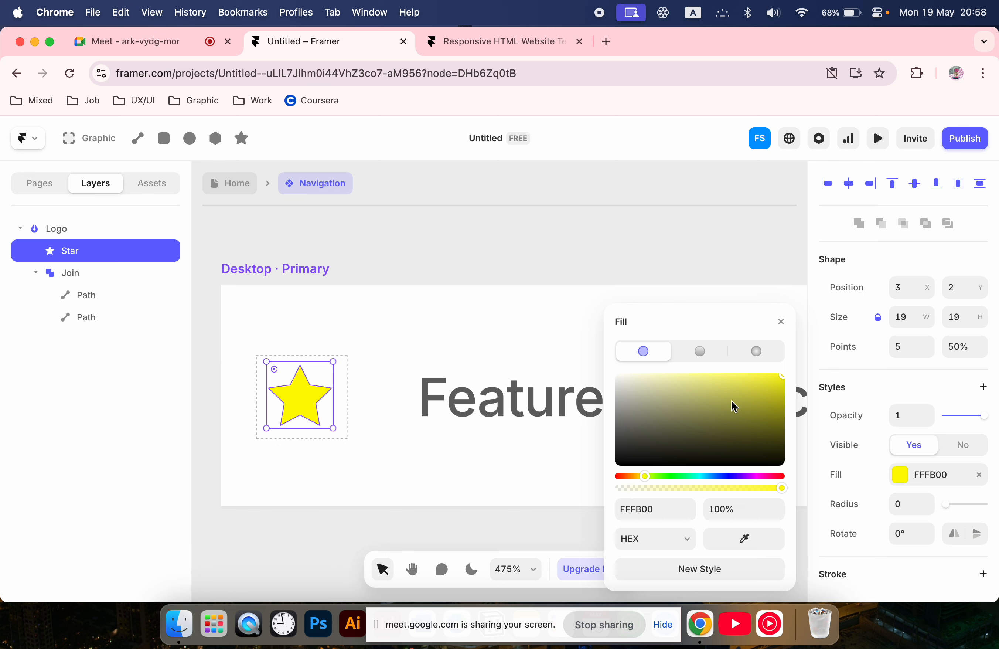
left_click_drag(734, 406, 782, 376)
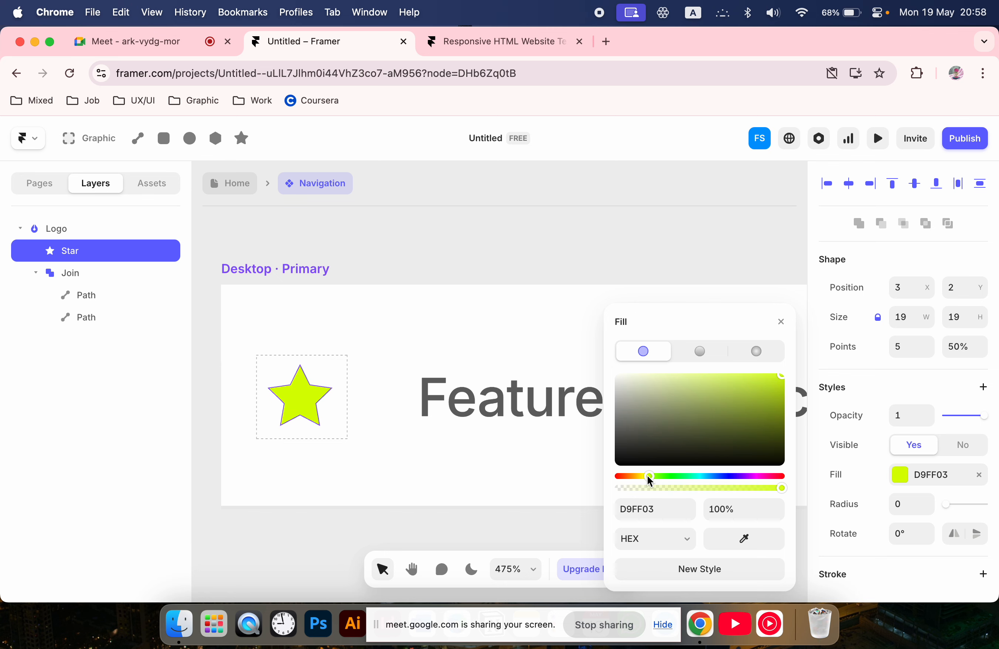
left_click_drag(647, 476, 640, 475)
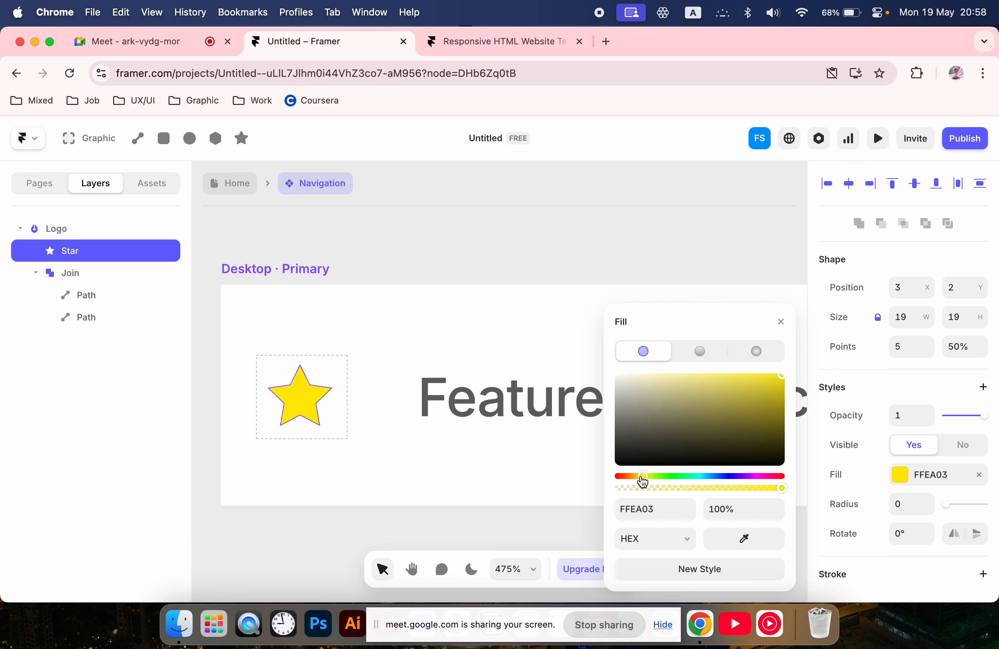
- Return to the Home page and review the star logo across the desktop, tablet and phone versions
left_click(404, 241)
left_click(244, 301)
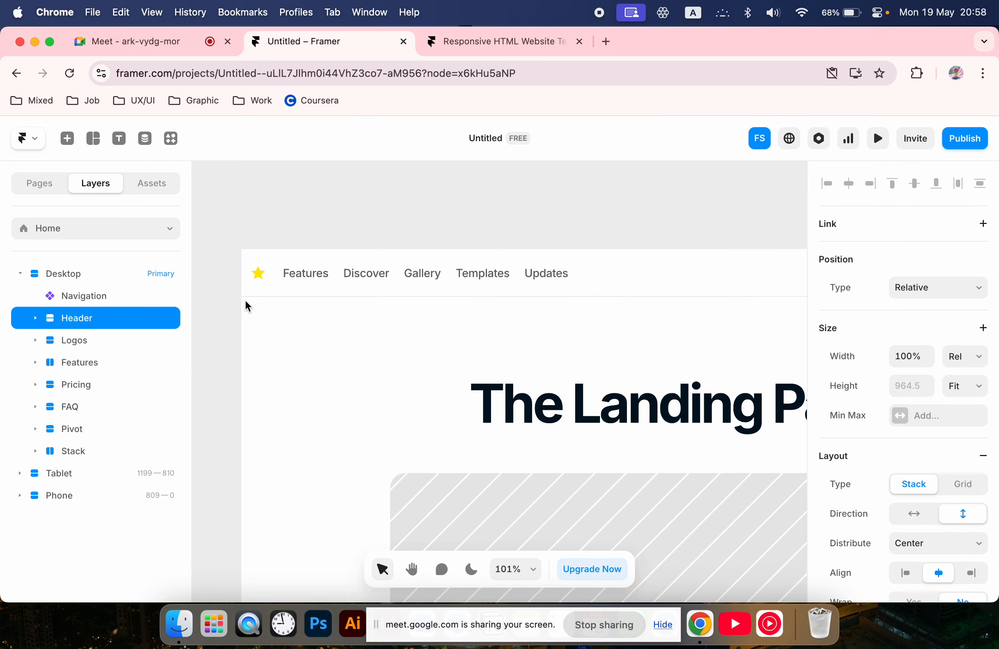
scroll(254, 278, "down", 10)
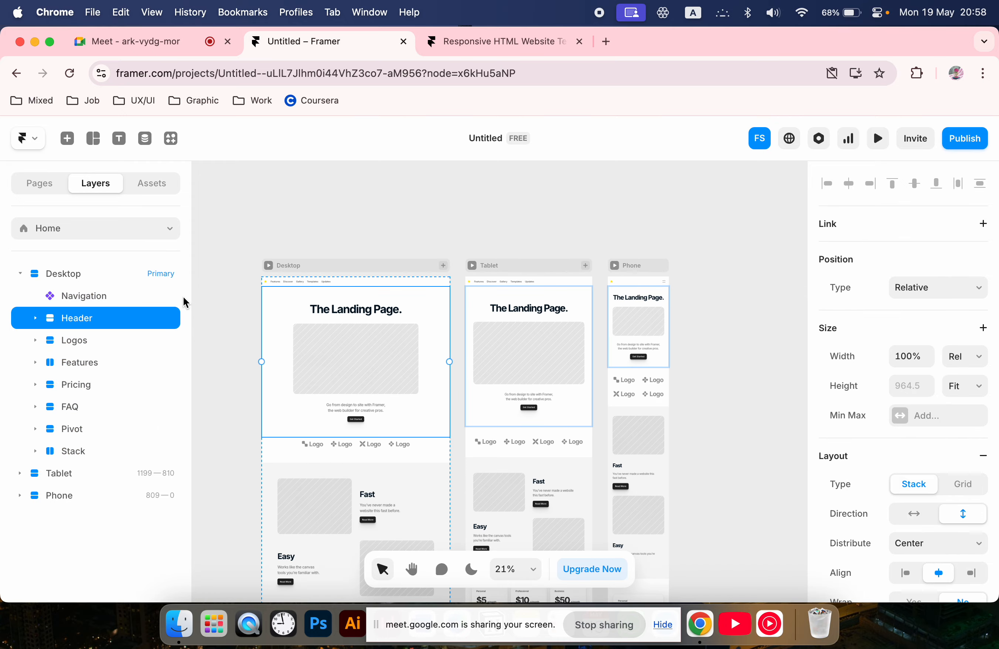
scroll(184, 297, "up", 3)
scroll(338, 236, "down", 5)
scroll(149, 216, "down", 3)
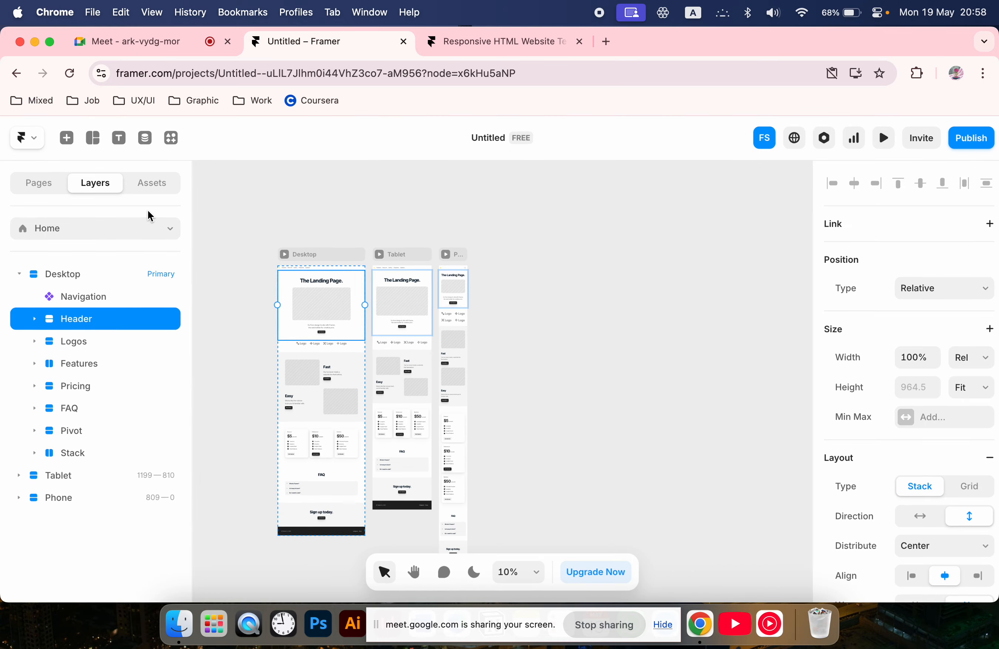
- Change the text of the Features link in the Desktop variant of the Navigation component to "Home"
scroll(244, 196, "up", 3)
scroll(255, 277, "up", 10)
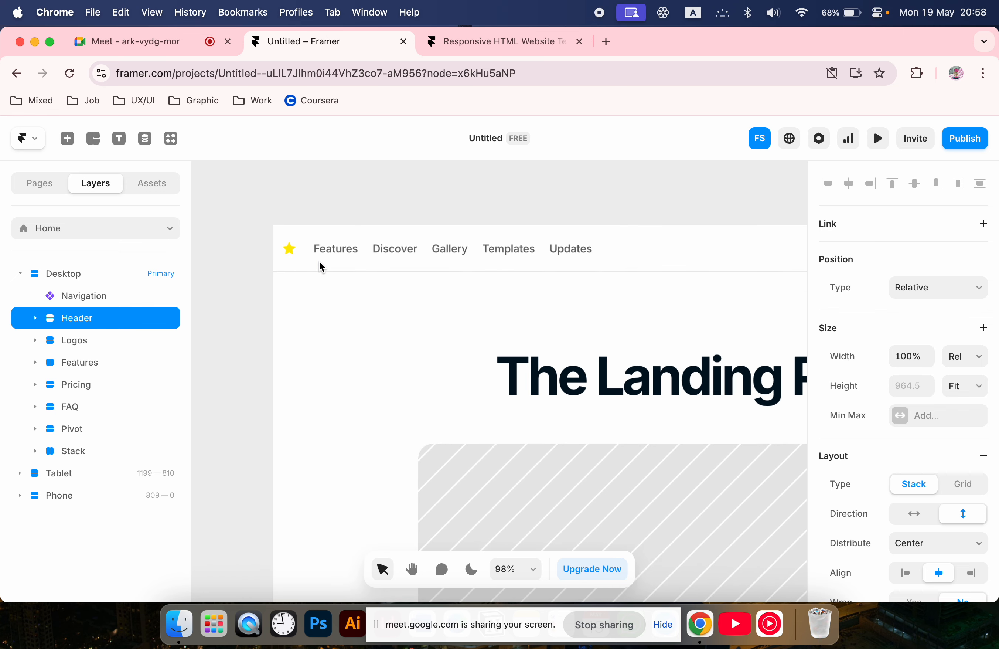
double_click(330, 261)
double_click(250, 380)
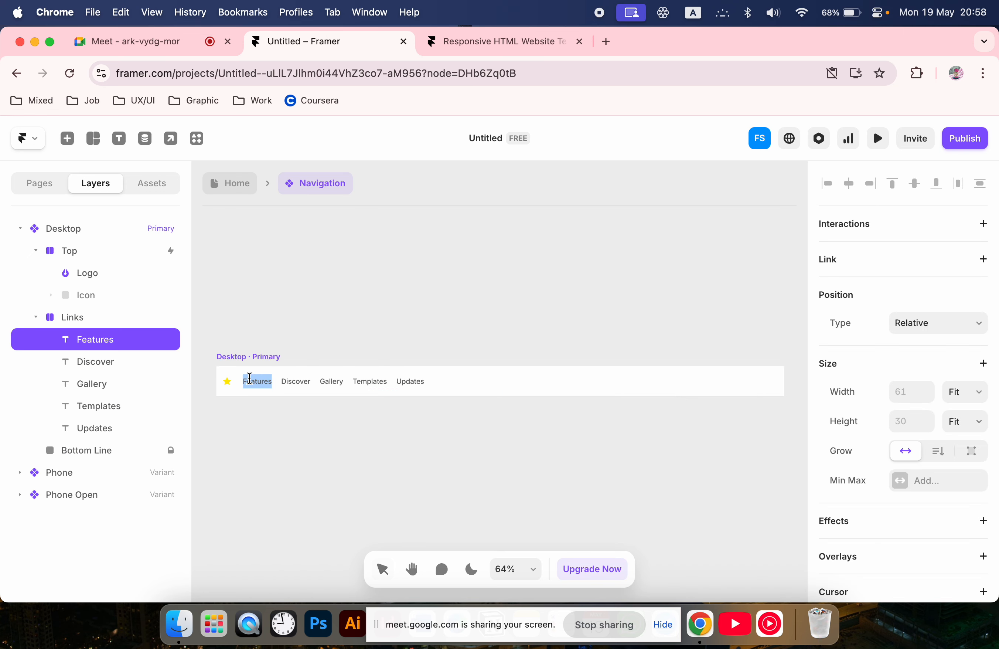
left_click(297, 381)
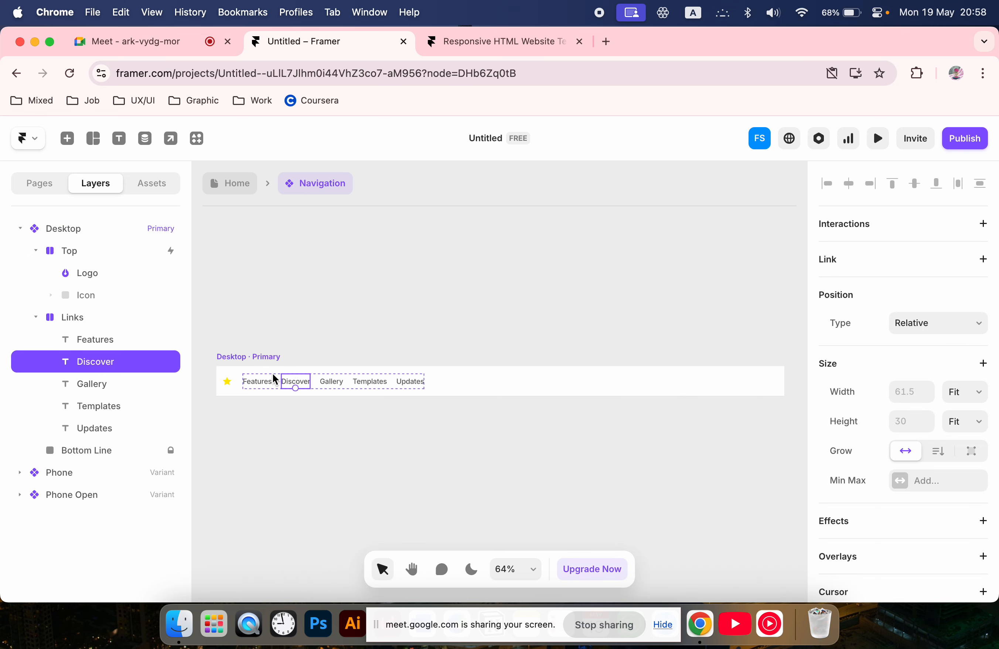
double_click(260, 379)
scroll(260, 379, "up", 3)
type("H")
key("BackSpace")
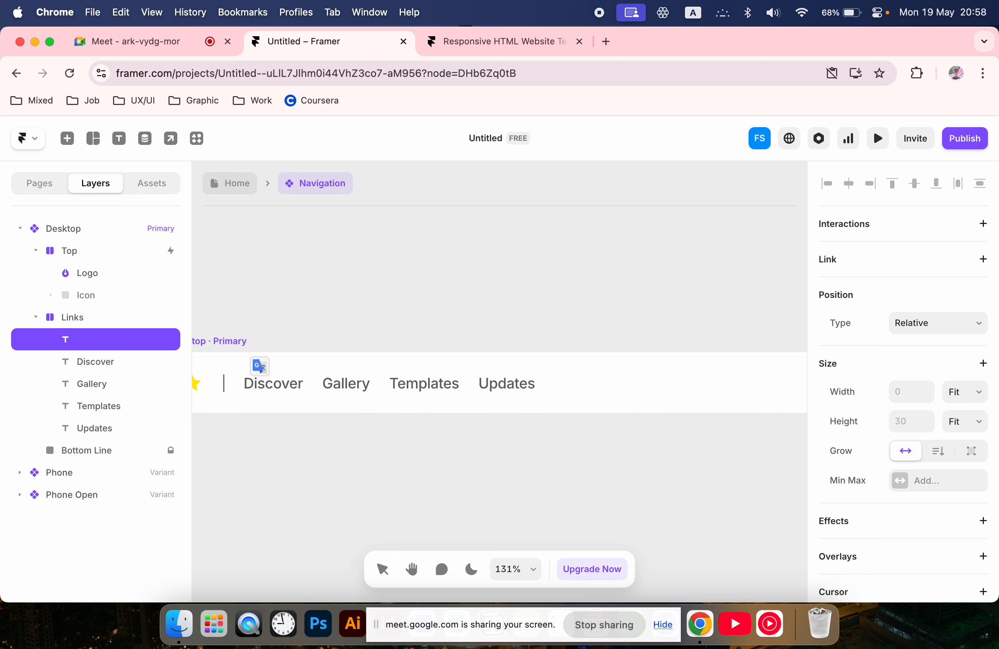
type("Home")
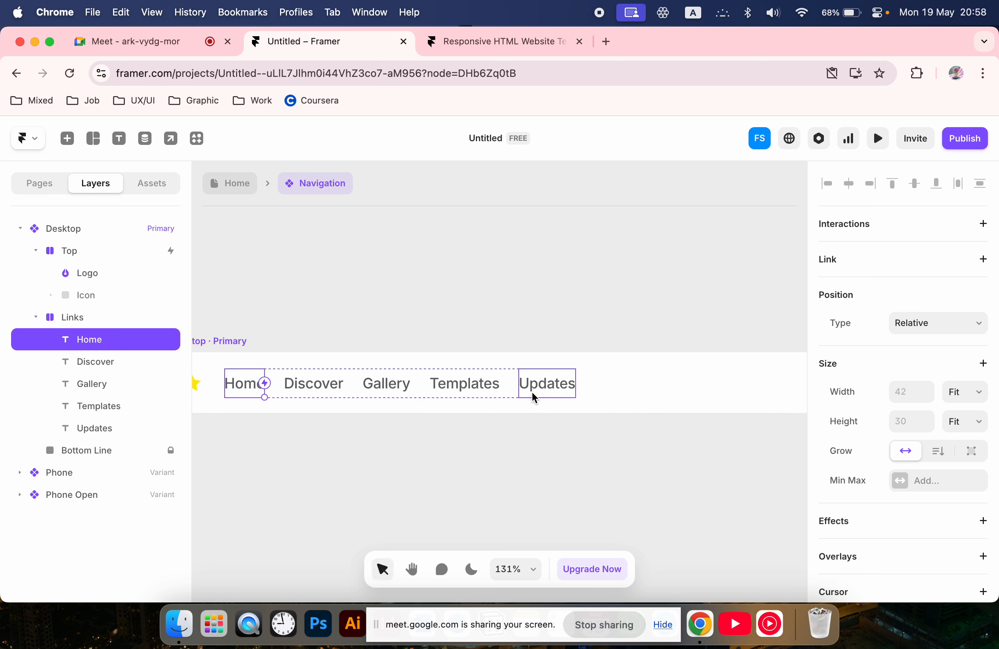
- Change the text of the Templates link in the Navigation component to "Contact us" and return to the Home page
double_click(459, 384)
type("Contact us")
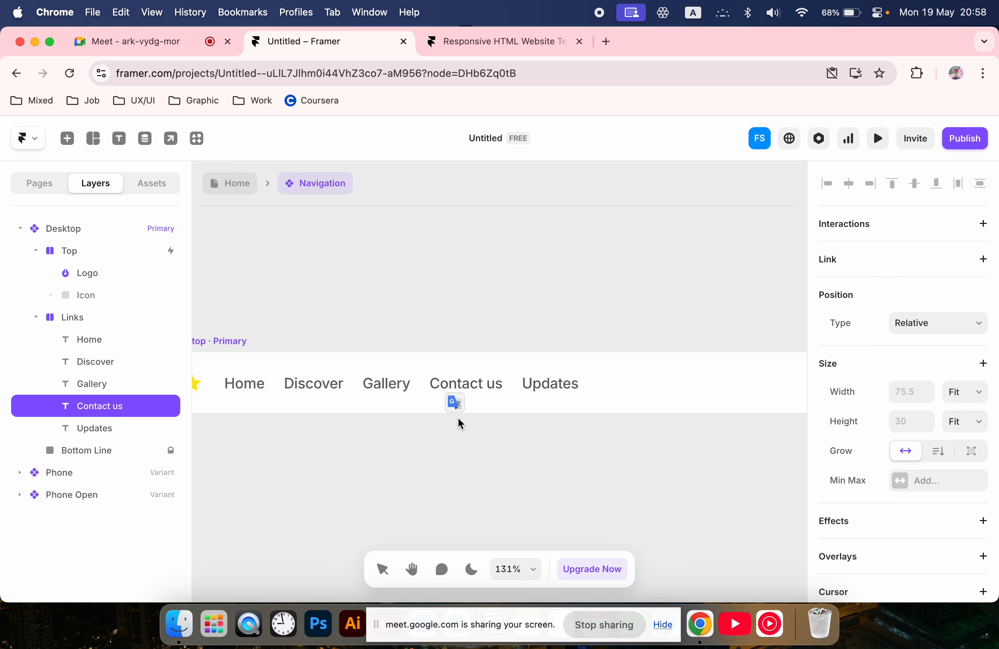
key("Escape")
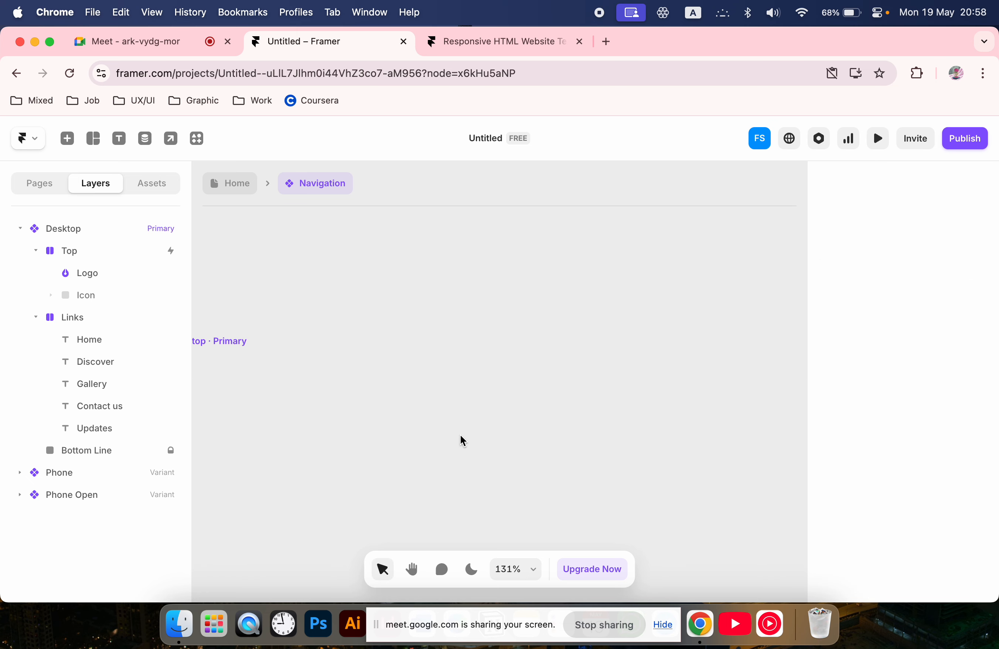
key("Escape")
left_click(259, 352)
scroll(259, 356, "down", 3)
scroll(419, 272, "down", 1)
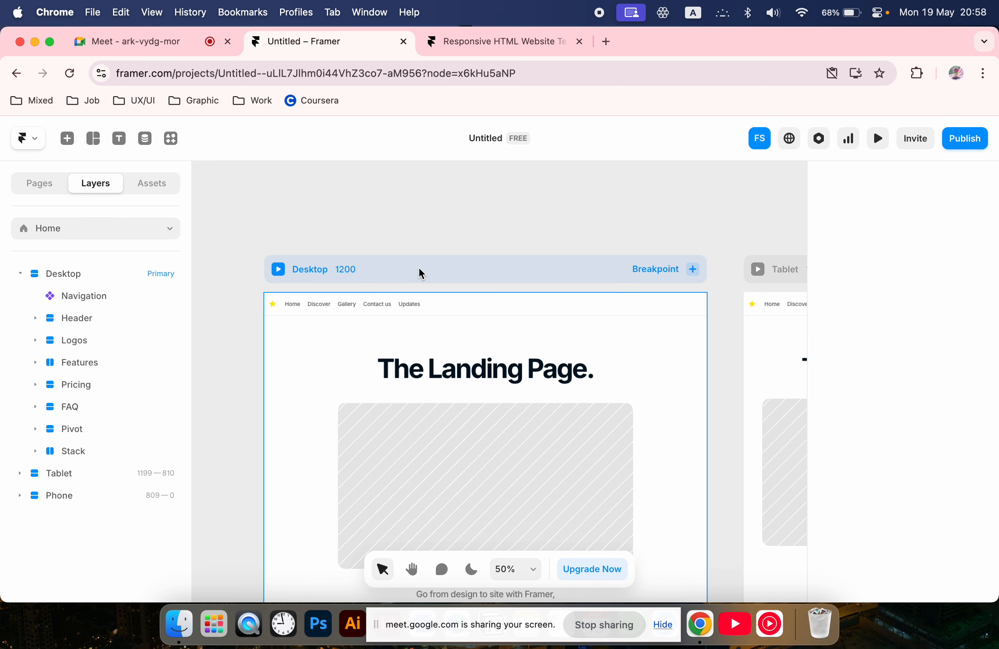
- Replace the header title "The Landing Page." in the Desktop version with "Framer dərs 2"
scroll(392, 339, "down", 2)
left_click(468, 348)
double_click(469, 349)
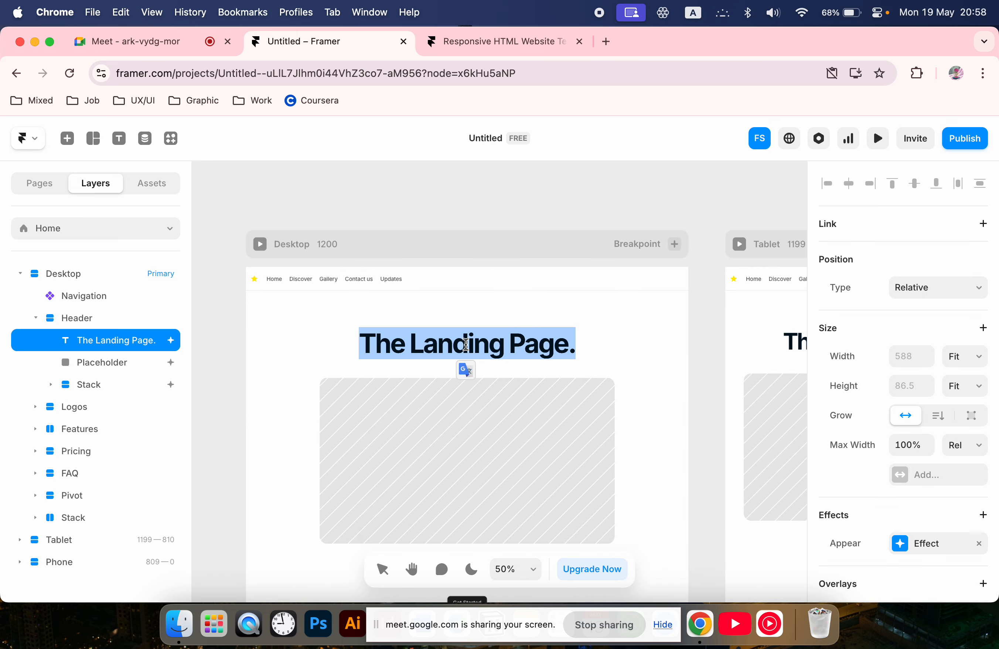
scroll(421, 320, "down", 3)
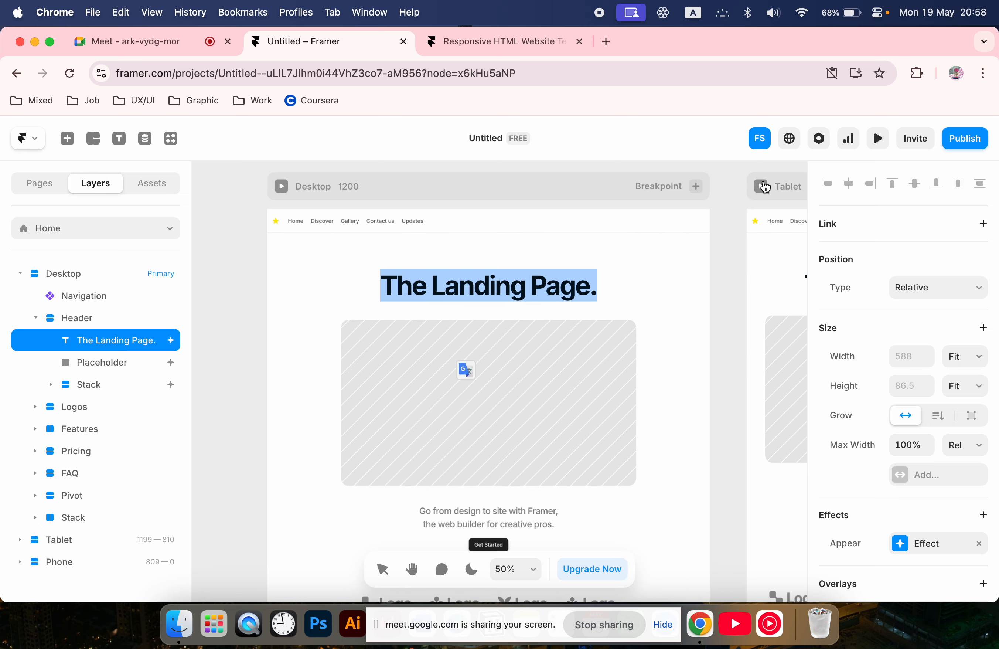
type("Framer d'")
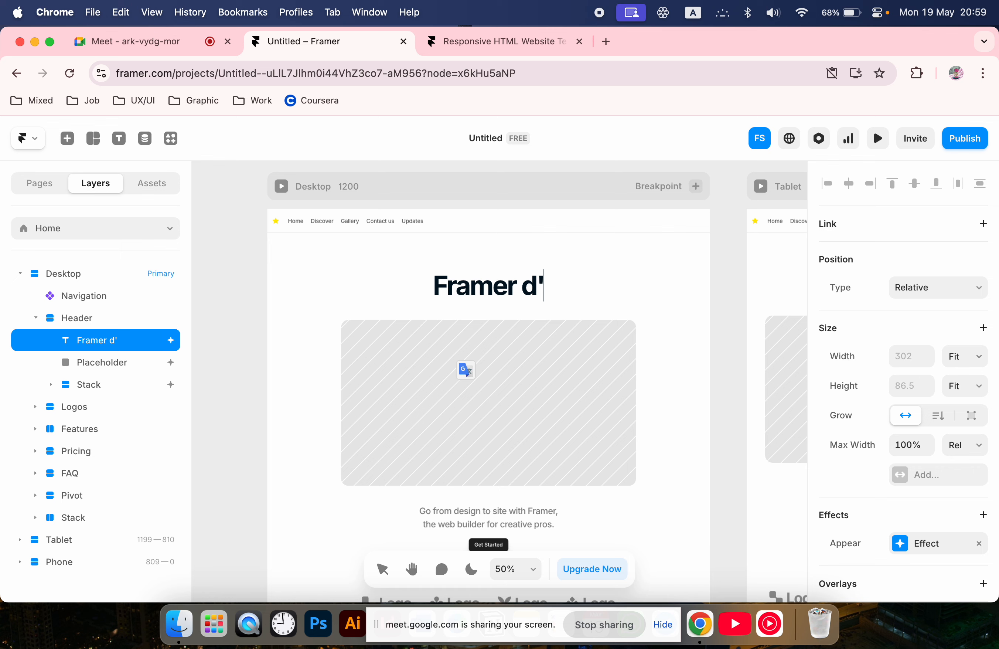
key("BackSpace")
key("ctrl+space")
type("ərs 2")
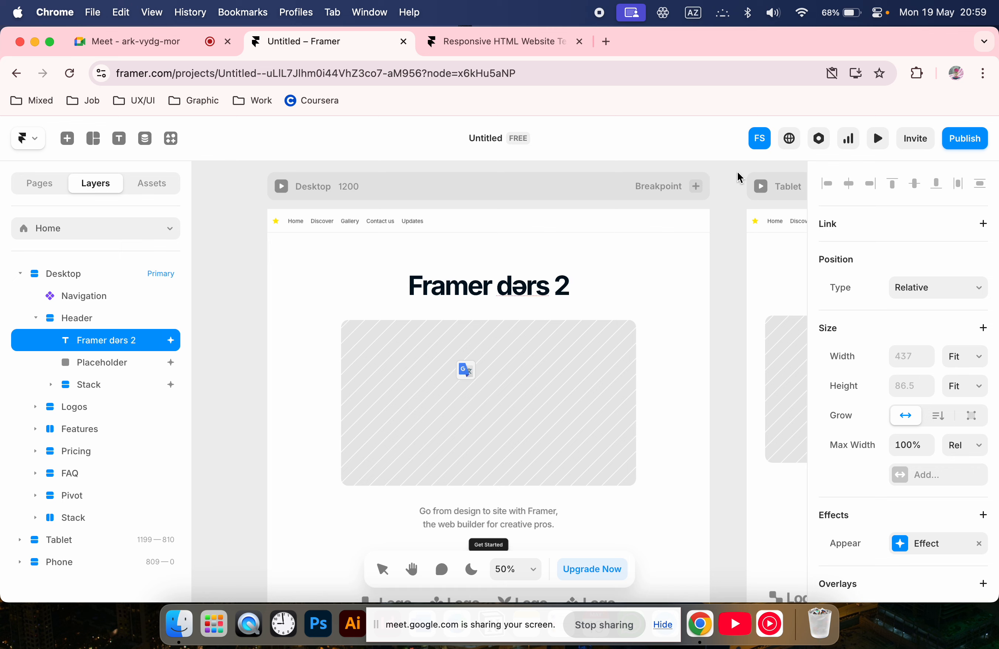
left_click(222, 384)
- Fill the header's image placeholder with the solid red DE0000
left_click(439, 385)
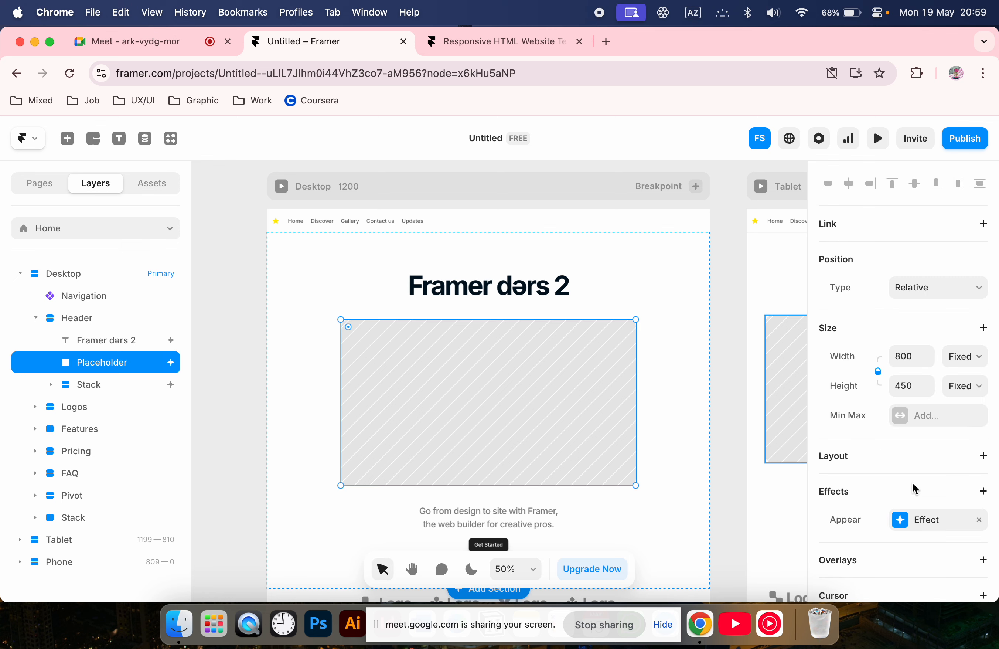
scroll(912, 483, "down", 10)
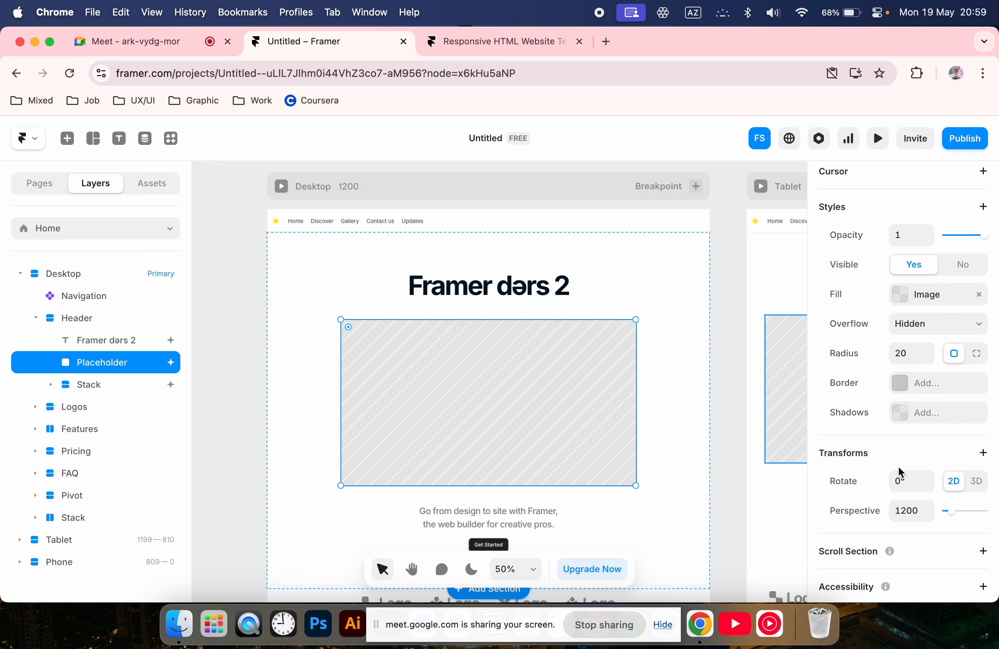
double_click(590, 409)
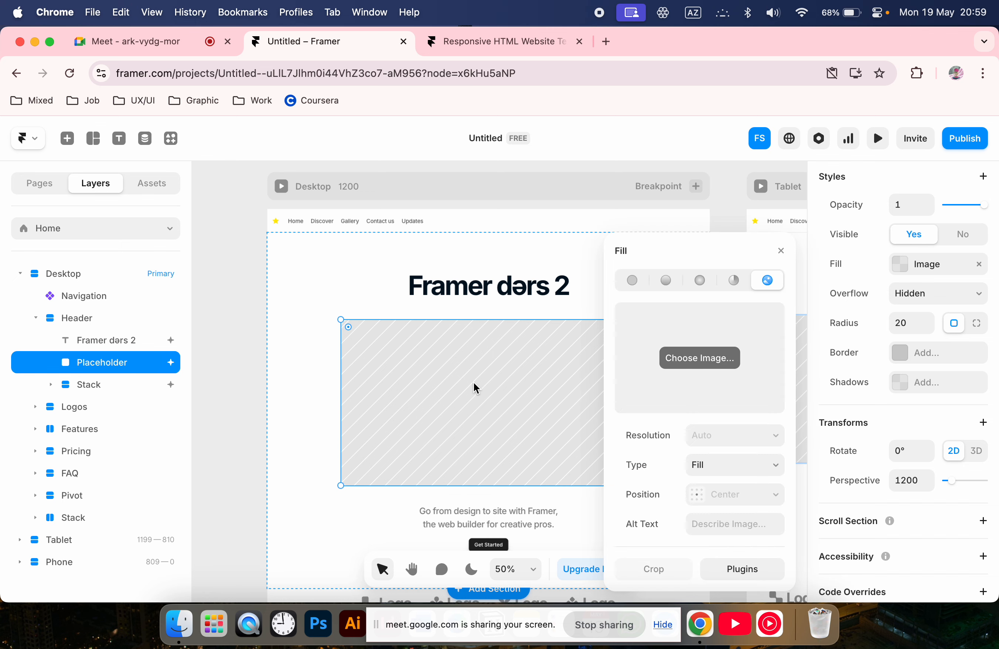
left_click(631, 279)
left_click_drag(651, 326, 793, 332)
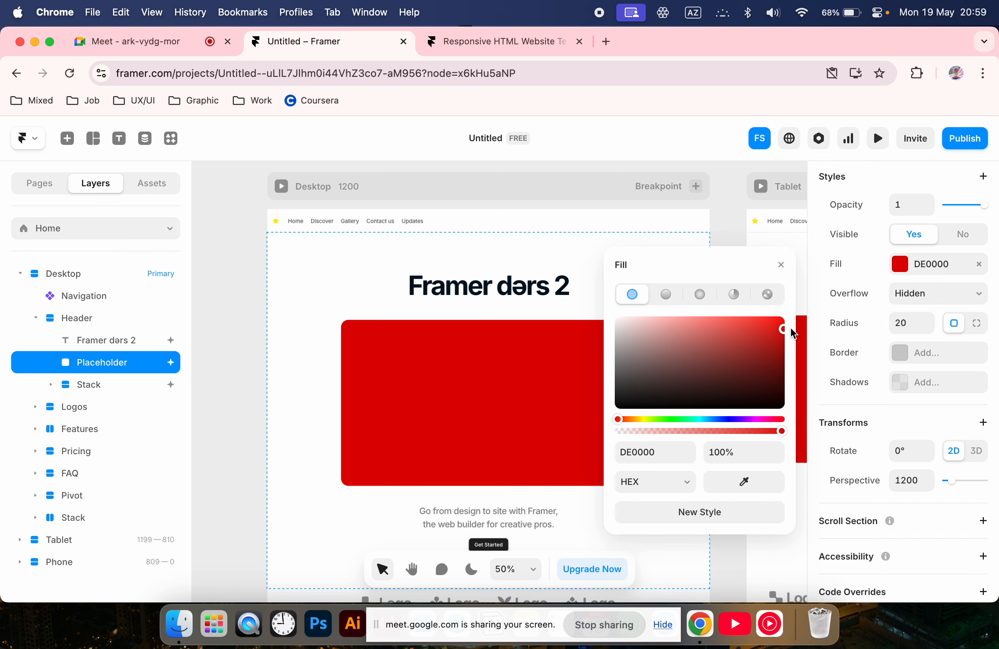
- Try linear, radial and conic gradient fills on the header placeholder and switch it back to an image fill
scroll(555, 357, "right", 5)
left_click(672, 292)
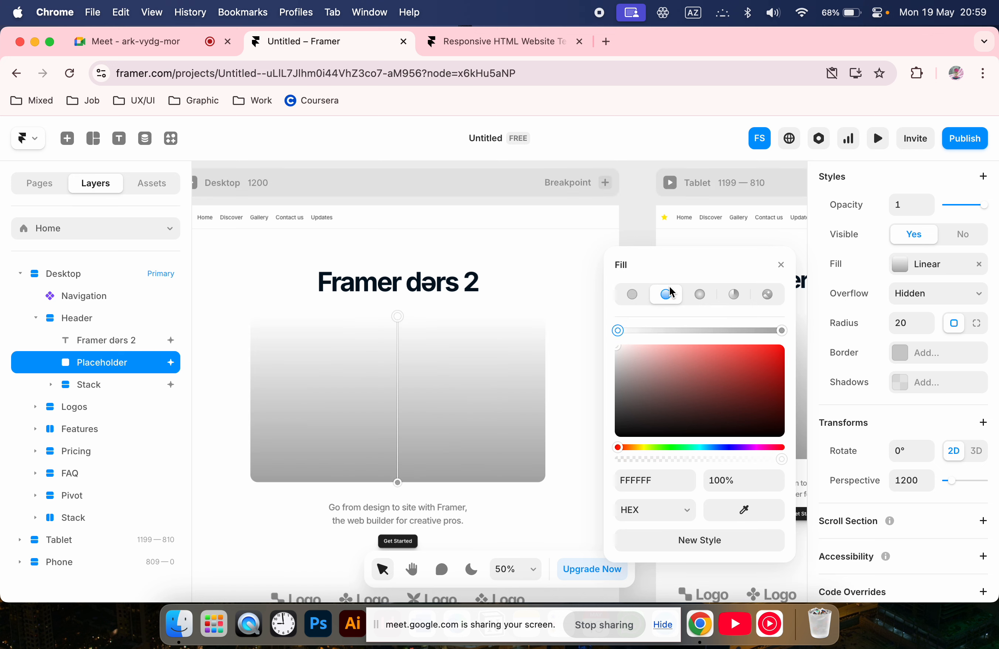
left_click(701, 295)
left_click(734, 297)
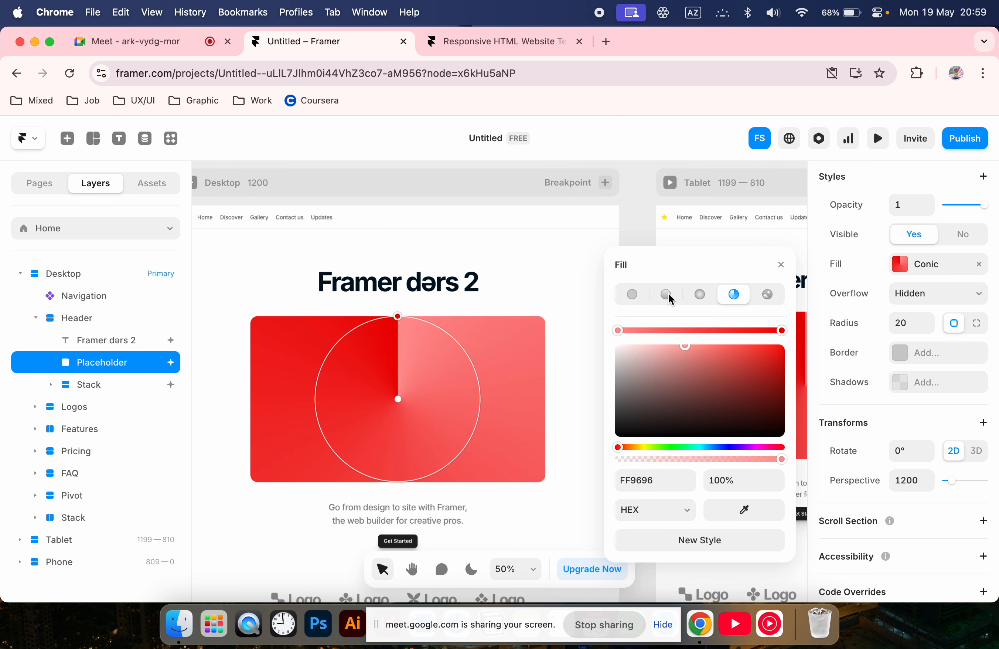
left_click(670, 294)
left_click(697, 295)
left_click(733, 294)
left_click(773, 295)
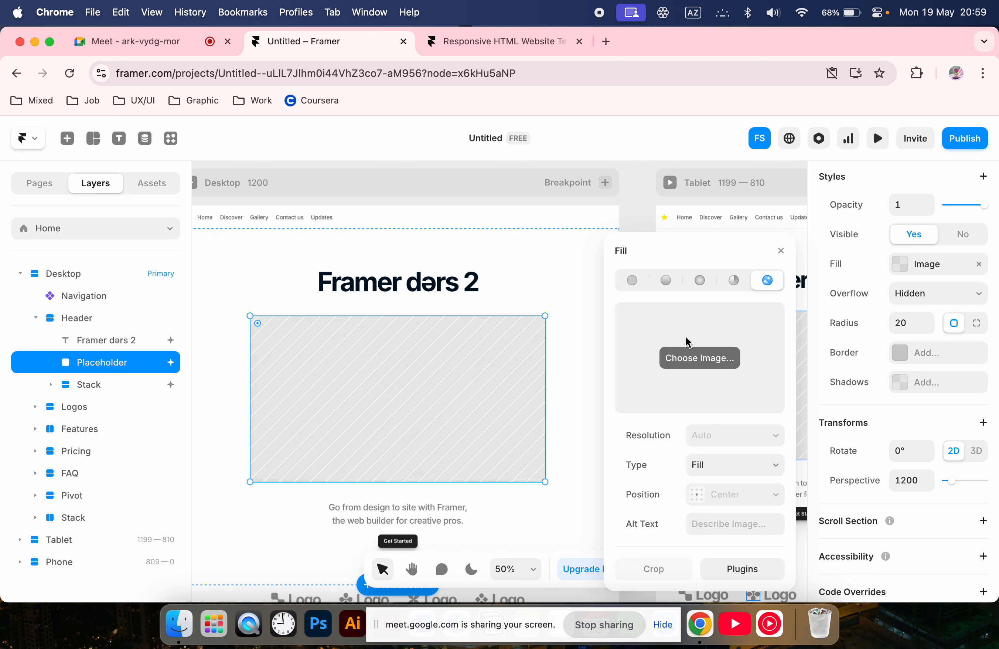
- Look through the list of plugins offered for the placeholder's image fill
left_click(728, 571)
scroll(656, 407, "down", 5)
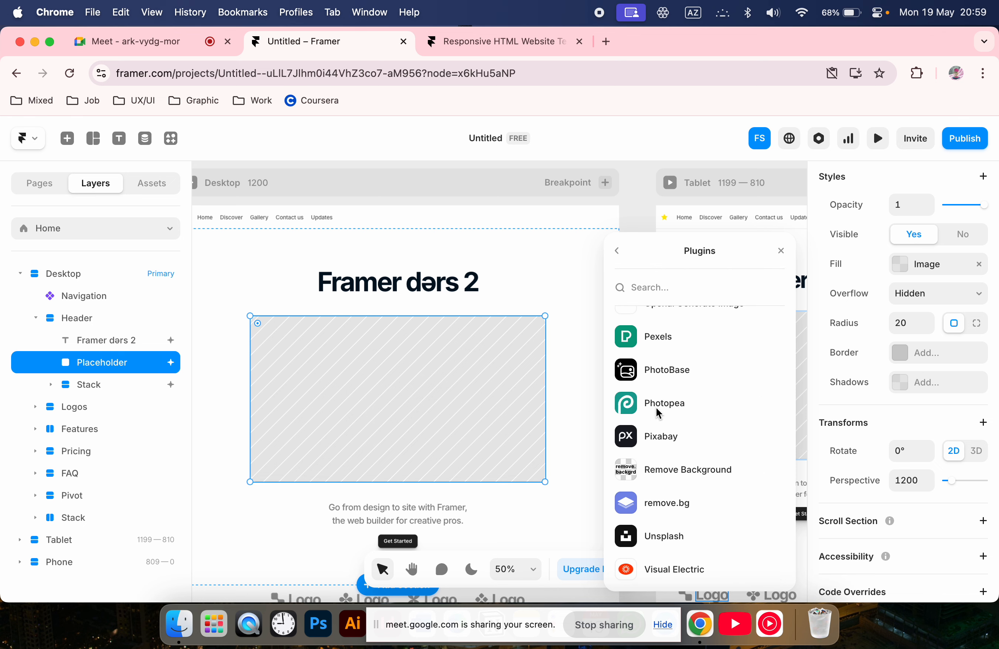
scroll(656, 407, "up", 5)
left_click(617, 251)
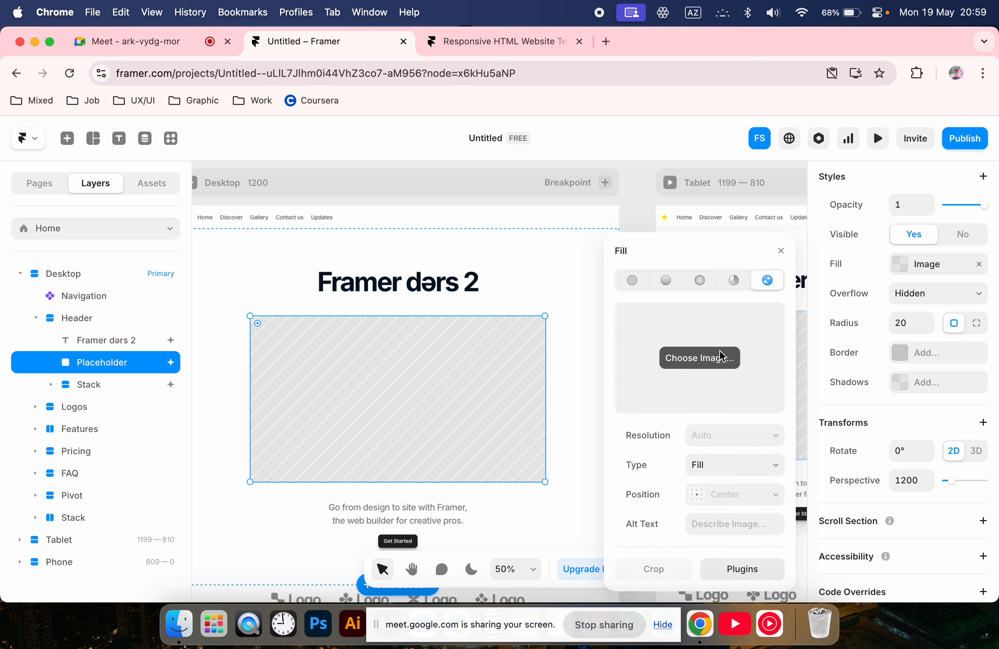
- Fill the header placeholder with the Lummi photo of flowers in dark vases
left_click(731, 570)
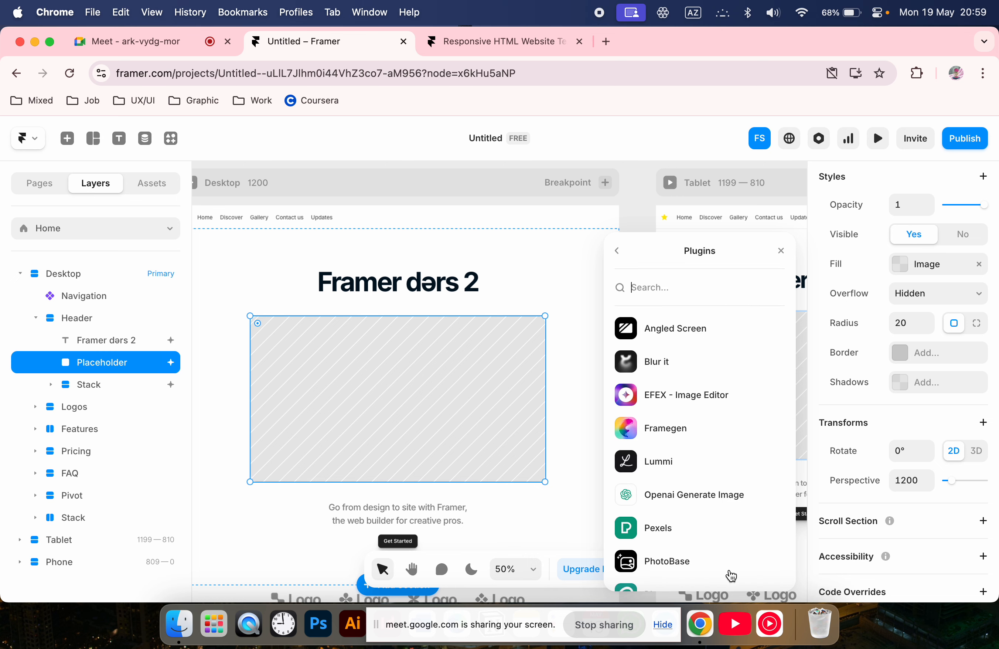
scroll(683, 402, "down", 5)
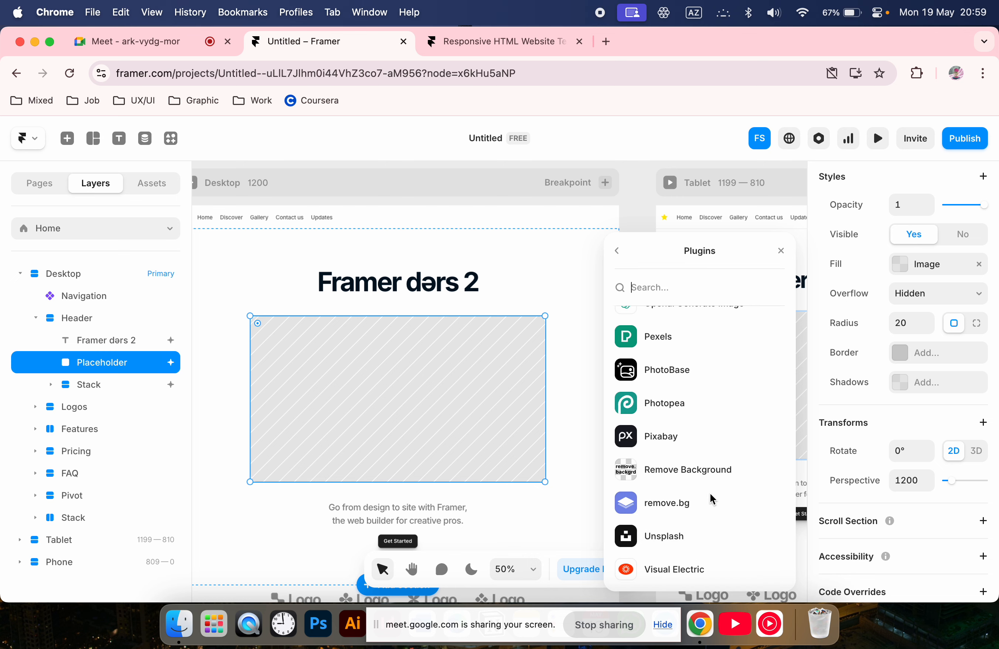
scroll(710, 493, "up", 5)
left_click(670, 460)
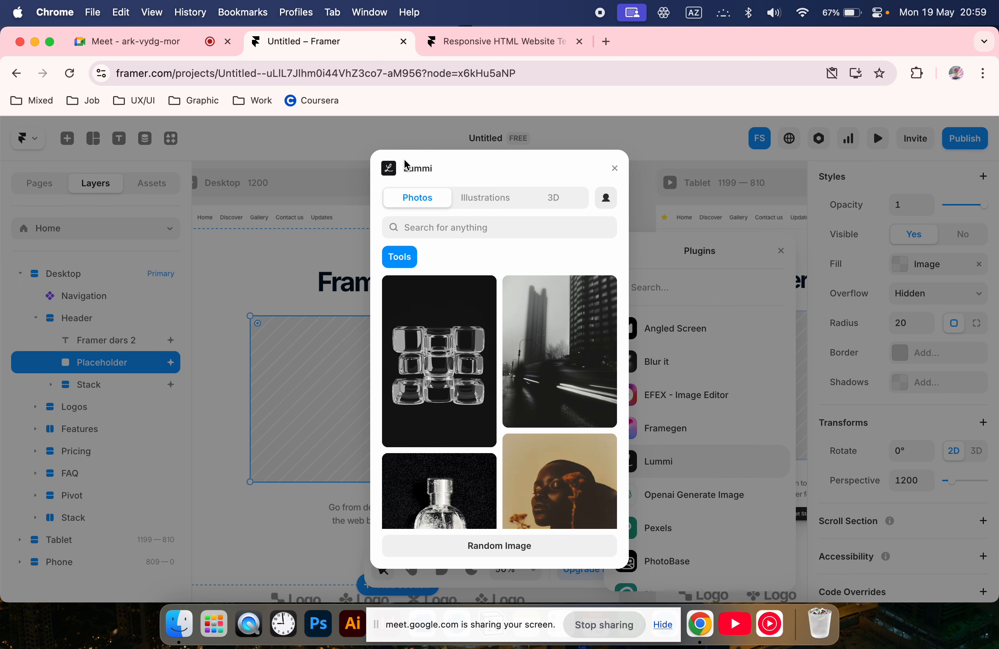
scroll(484, 369, "down", 10)
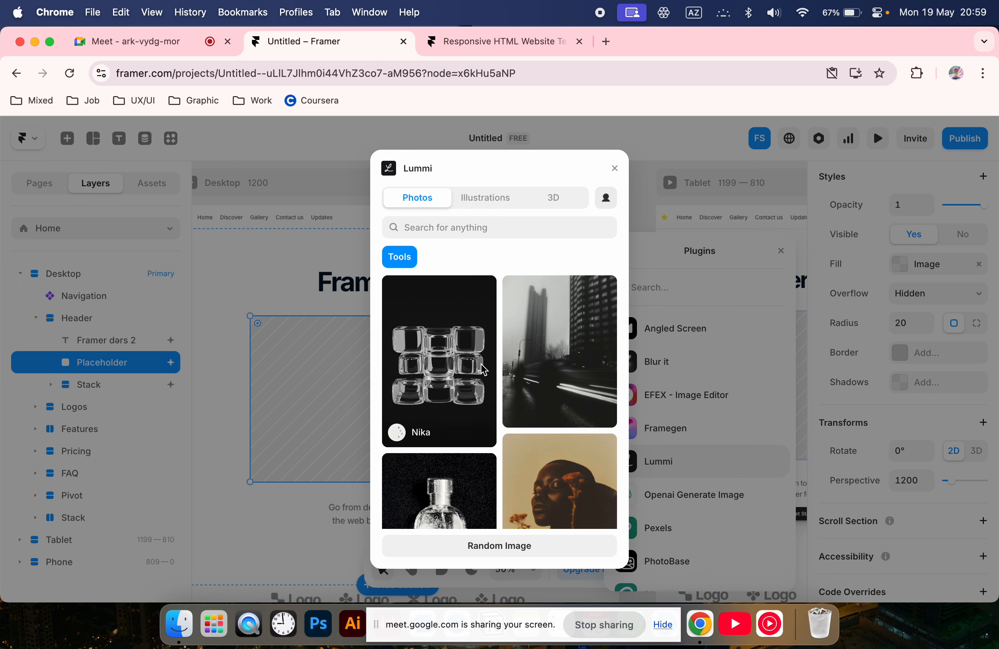
scroll(484, 369, "up", 15)
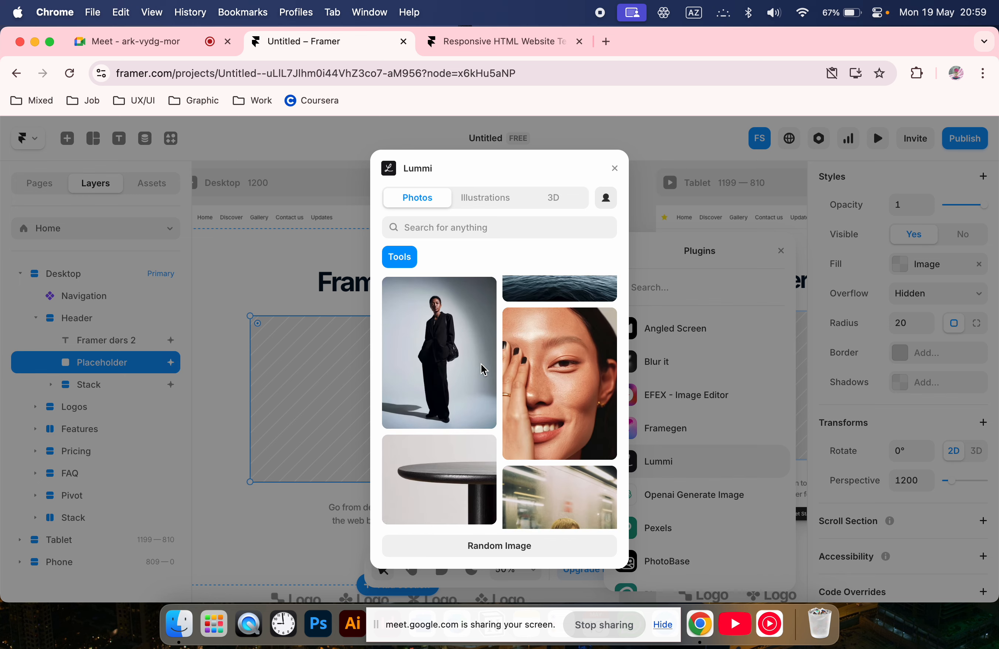
scroll(483, 511, "down", 10)
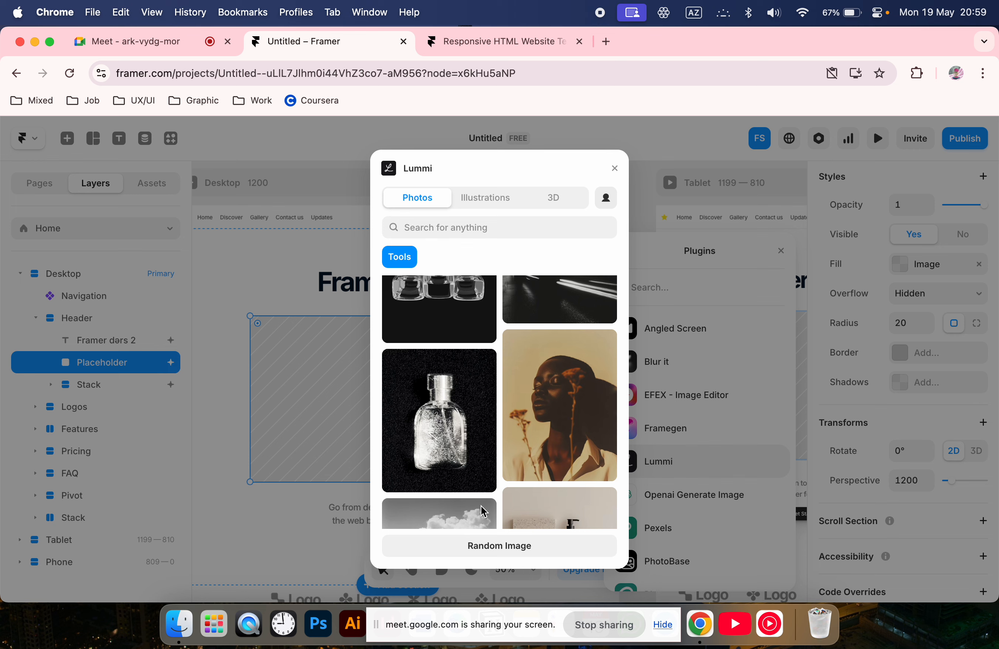
scroll(481, 505, "down", 10)
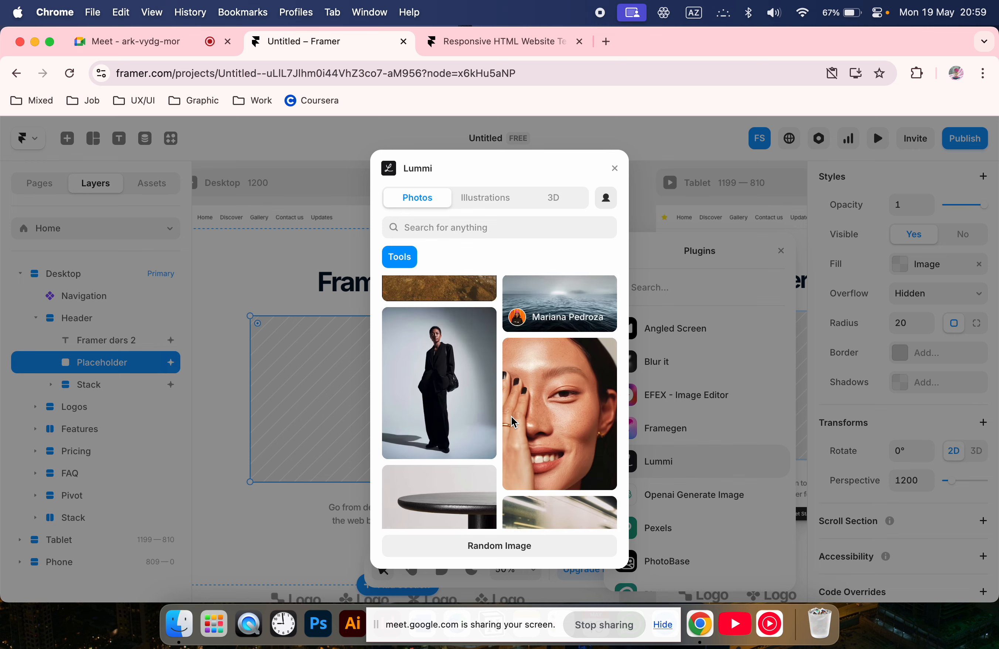
scroll(513, 421, "down", 3)
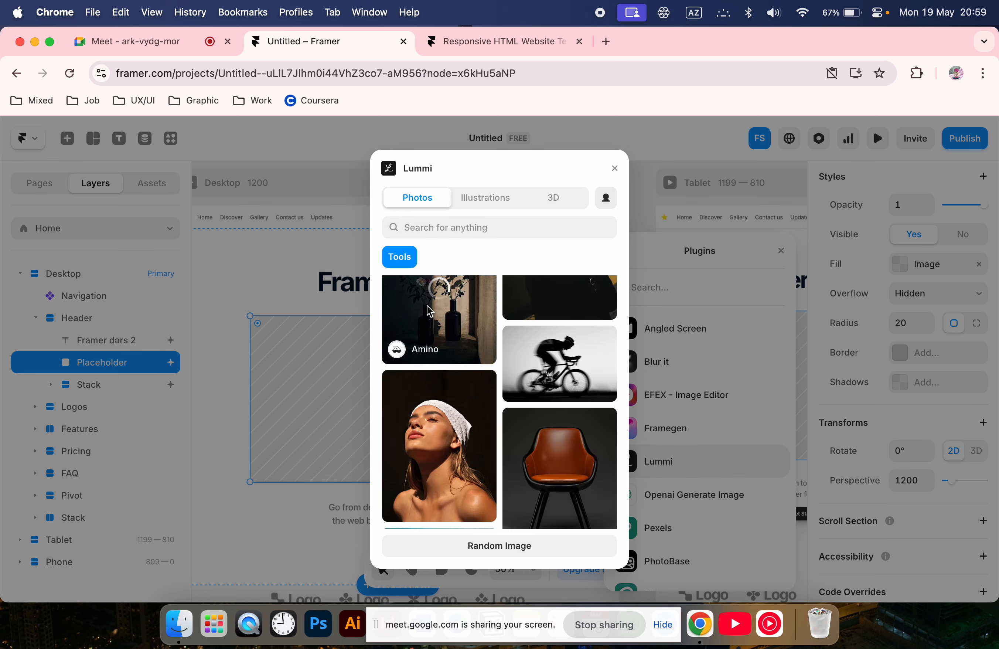
left_click(615, 168)
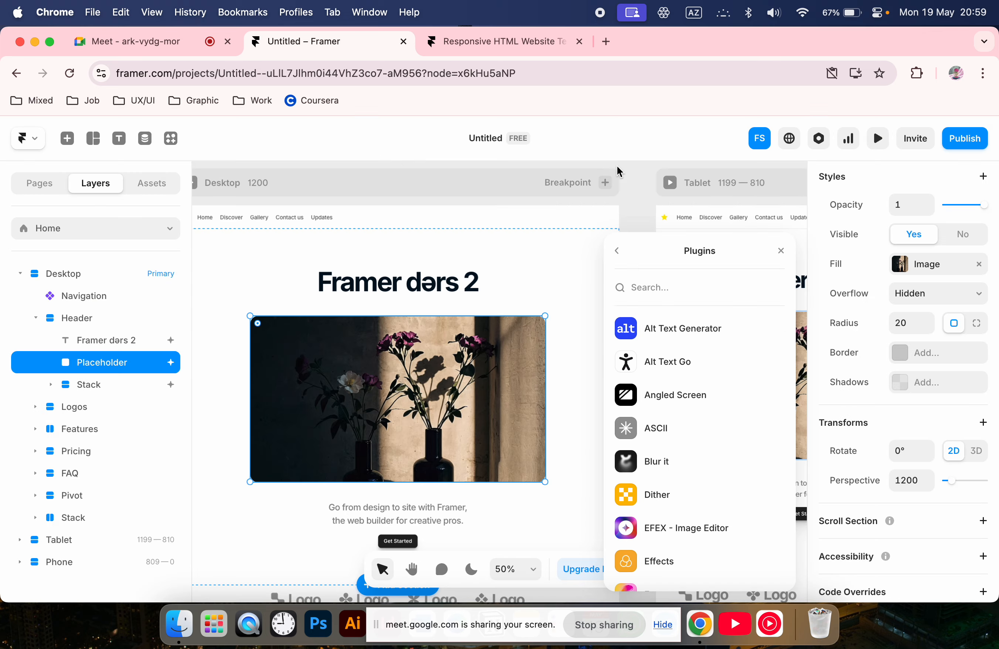
left_click(617, 252)
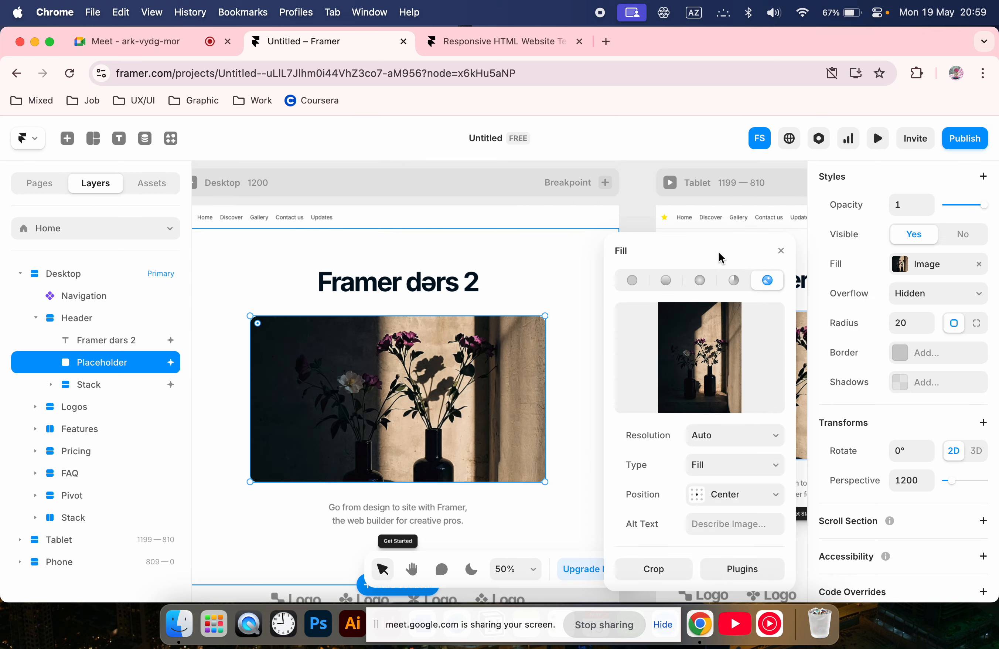
left_click(781, 252)
- Review the header's new title and image in the desktop and tablet versions and the content below it
left_click(674, 263)
scroll(674, 264, "down", 5)
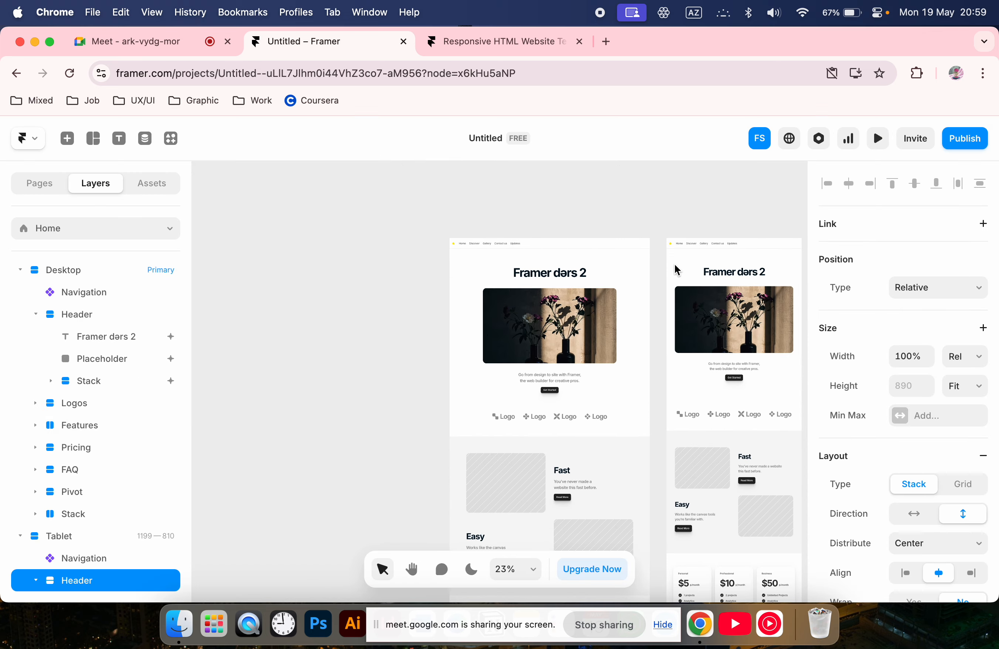
left_click(598, 216)
scroll(509, 391, "up", 5)
scroll(501, 413, "up", 1)
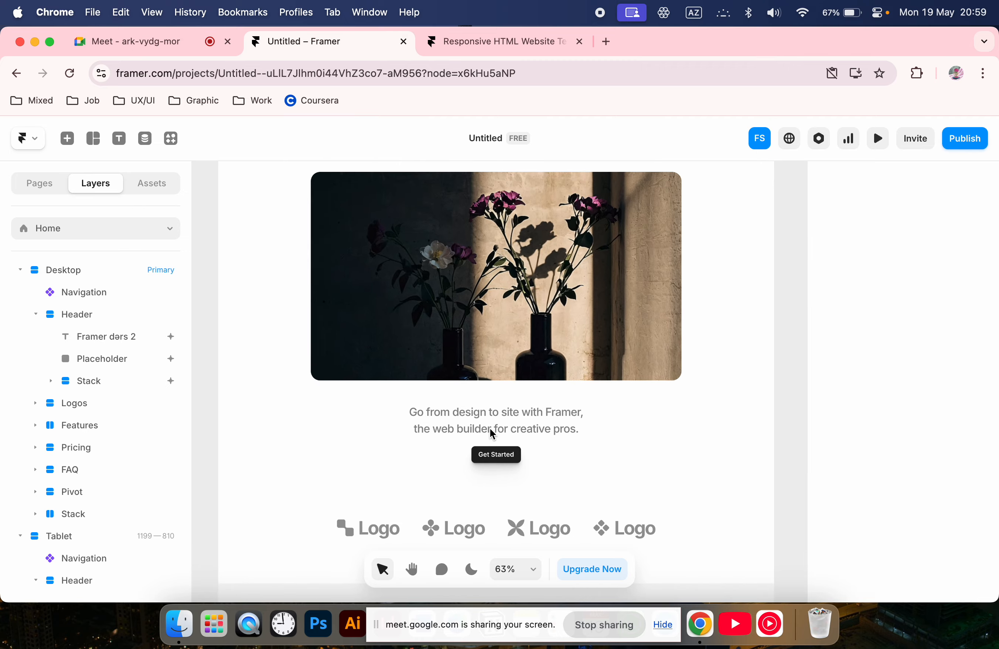
scroll(480, 447, "up", 10)
scroll(481, 448, "down", 10)
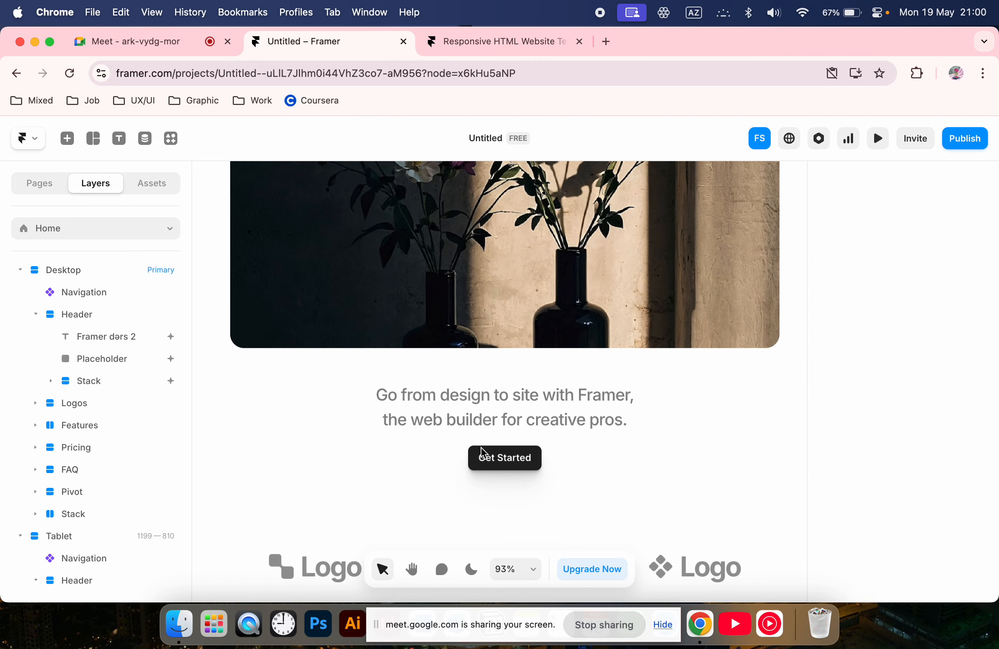
scroll(503, 502, "down", 5)
- Inspect the Logos section's stack, its first logo text, and the last logo's text and graphic
left_click(413, 476)
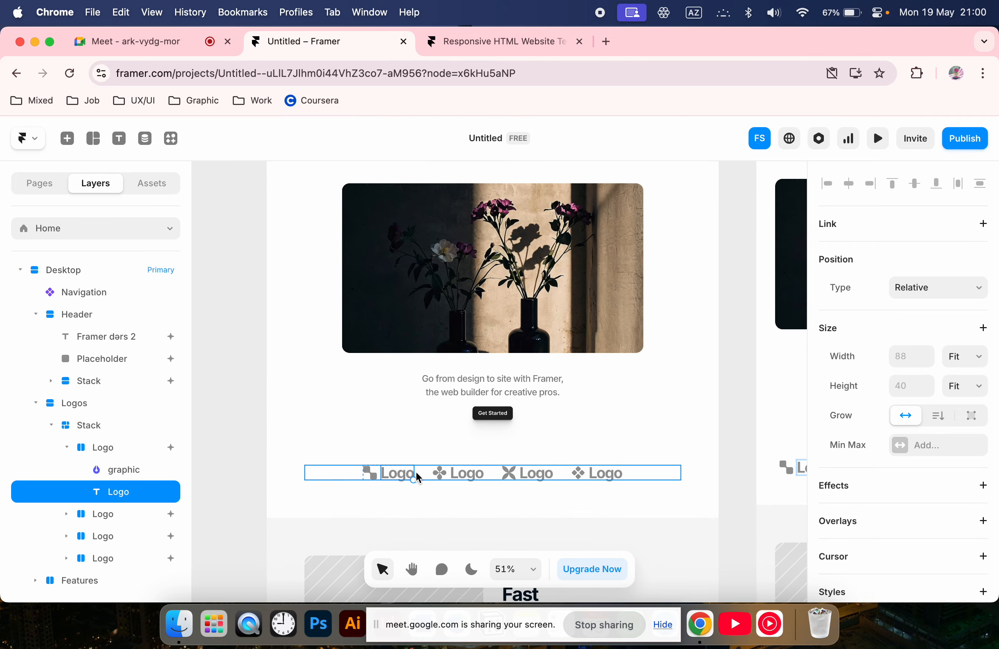
left_click(427, 473)
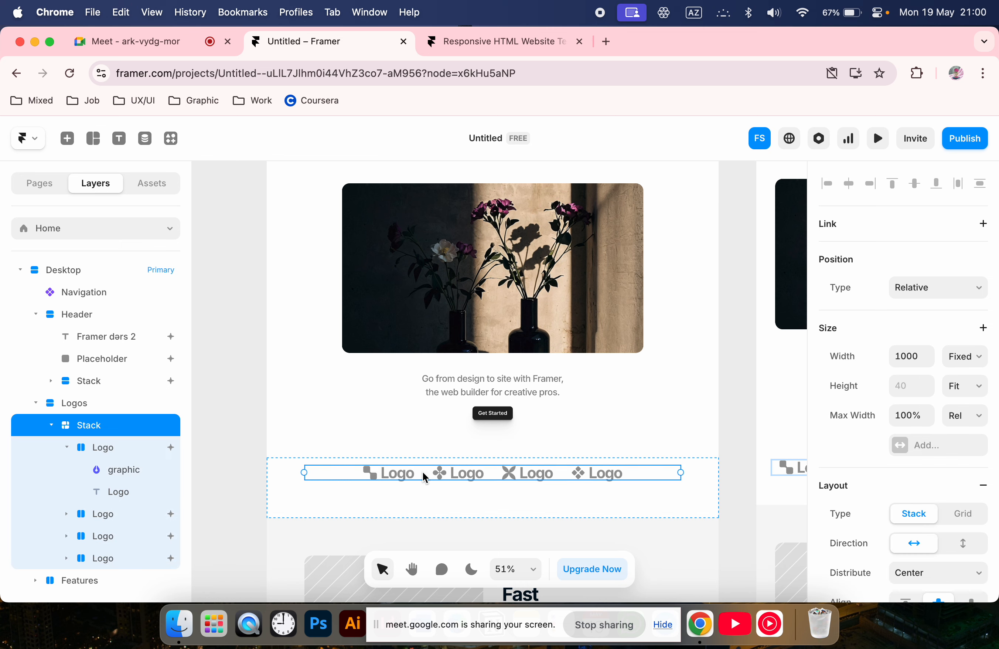
left_click(623, 482)
left_click(608, 474)
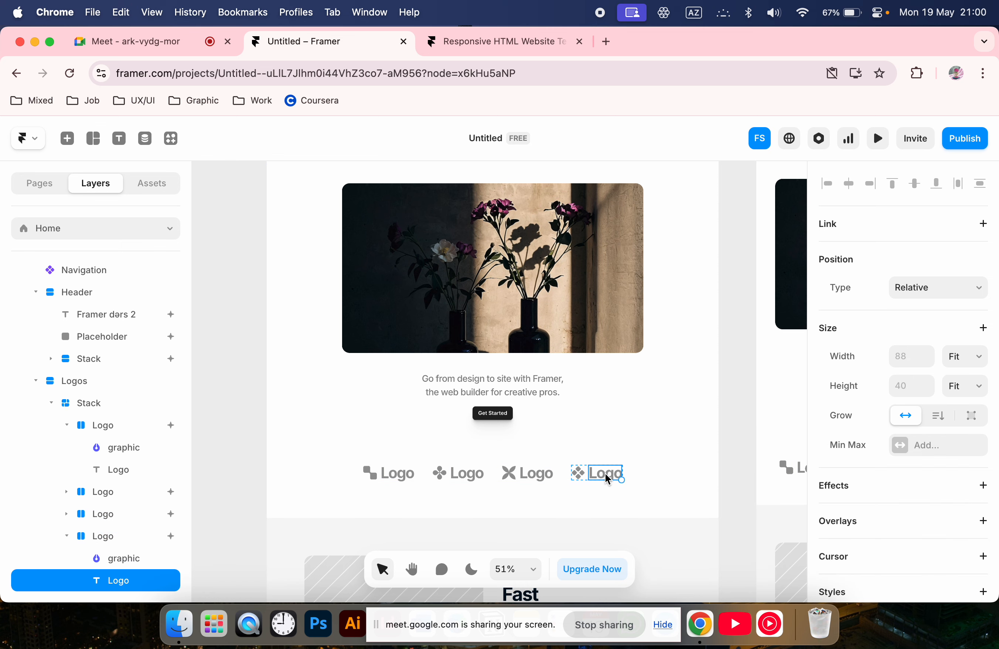
left_click(578, 474)
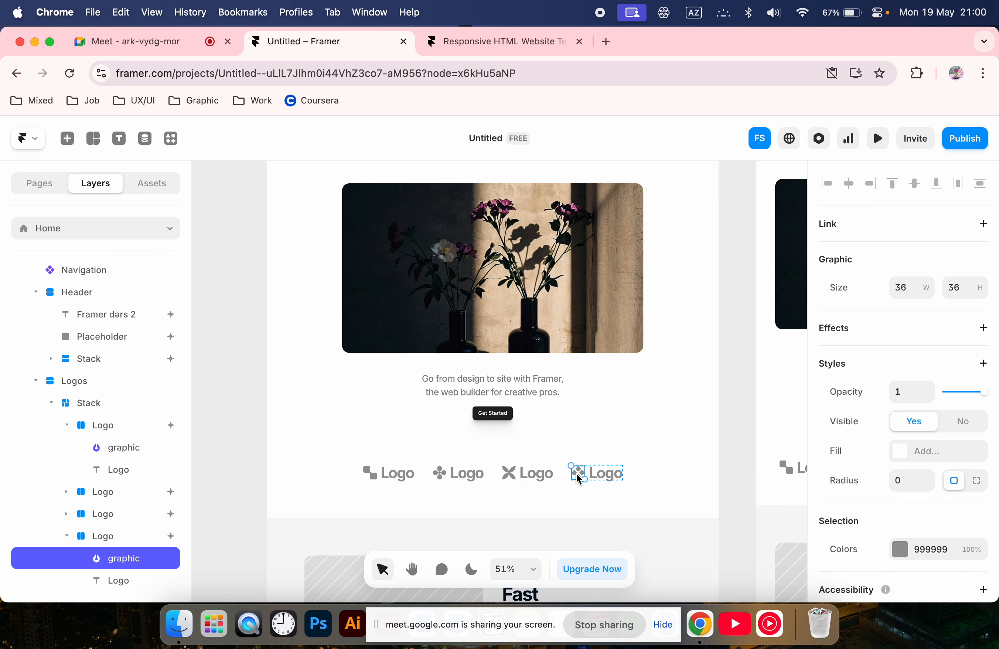
left_click(738, 422)
- Open the bookmarked Framer website from the Graphic bookmarks folder in a new browser tab
left_click(608, 42)
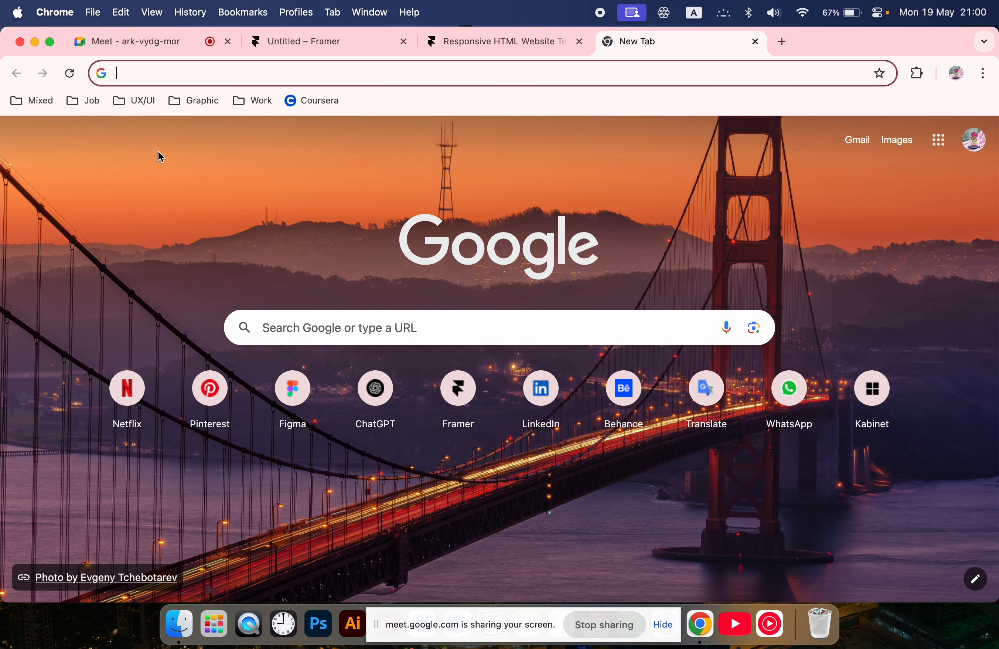
left_click(173, 101)
left_click(213, 173)
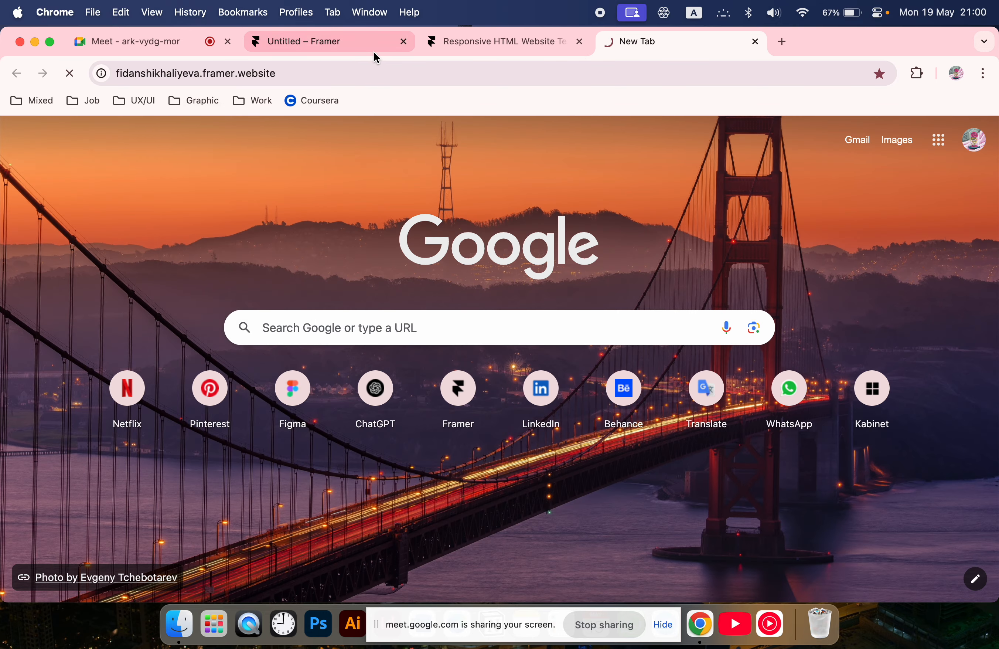
- Examine the published portfolio site's intro section, its moving row of tool logos and the text below it
scroll(427, 447, "down", 10)
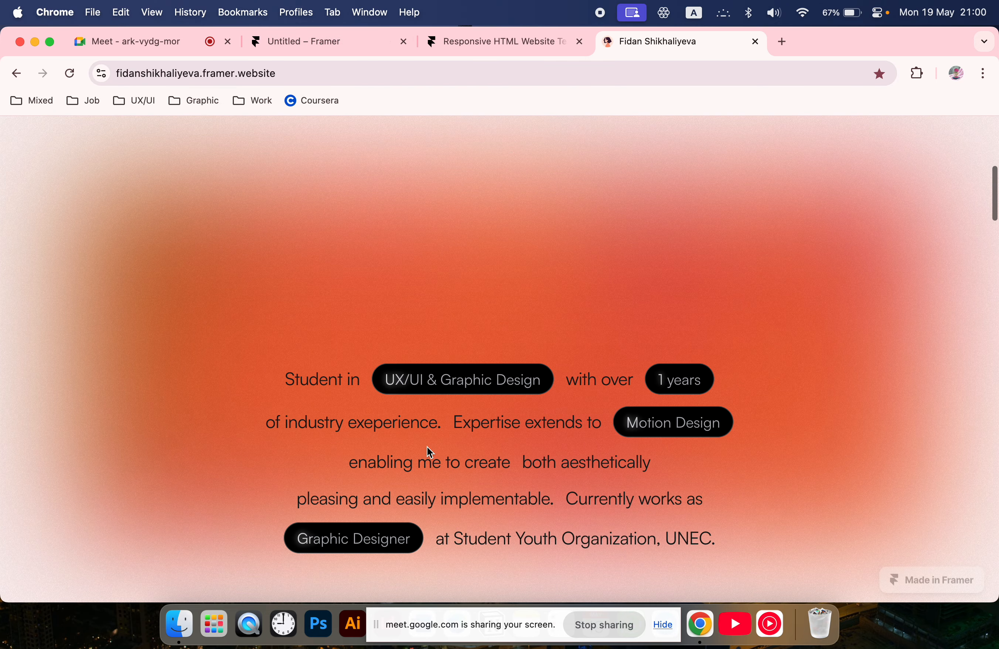
scroll(427, 446, "up", 7)
scroll(427, 446, "up", 2)
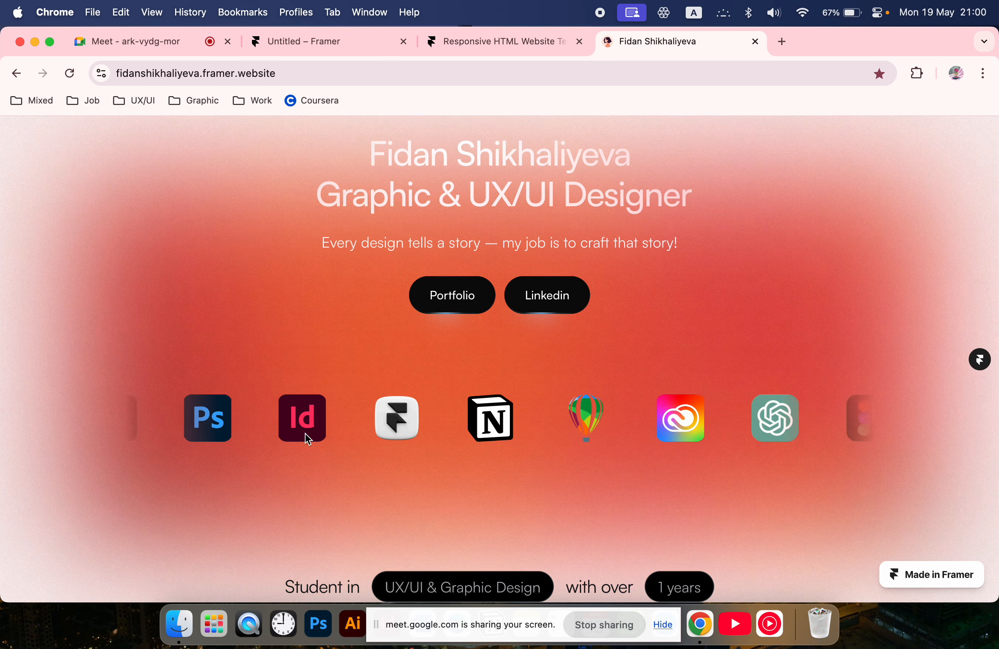
scroll(148, 264, "up", 2)
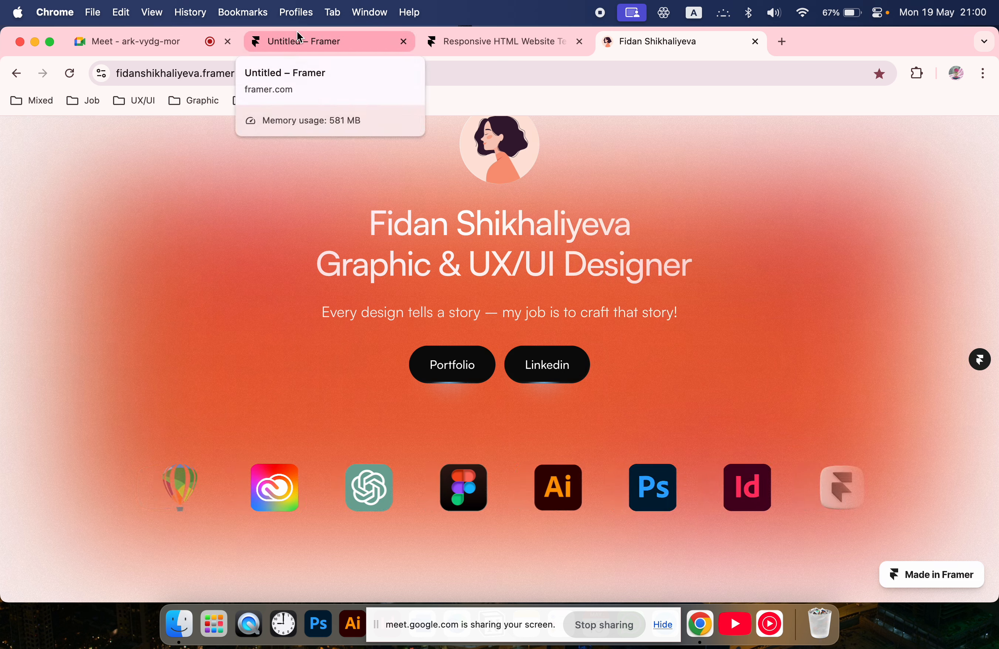
- Return to the Untitled Framer project and review the landing page's sections from the logos to the footer across its breakpoints
left_click(298, 41)
scroll(395, 422, "down", 2)
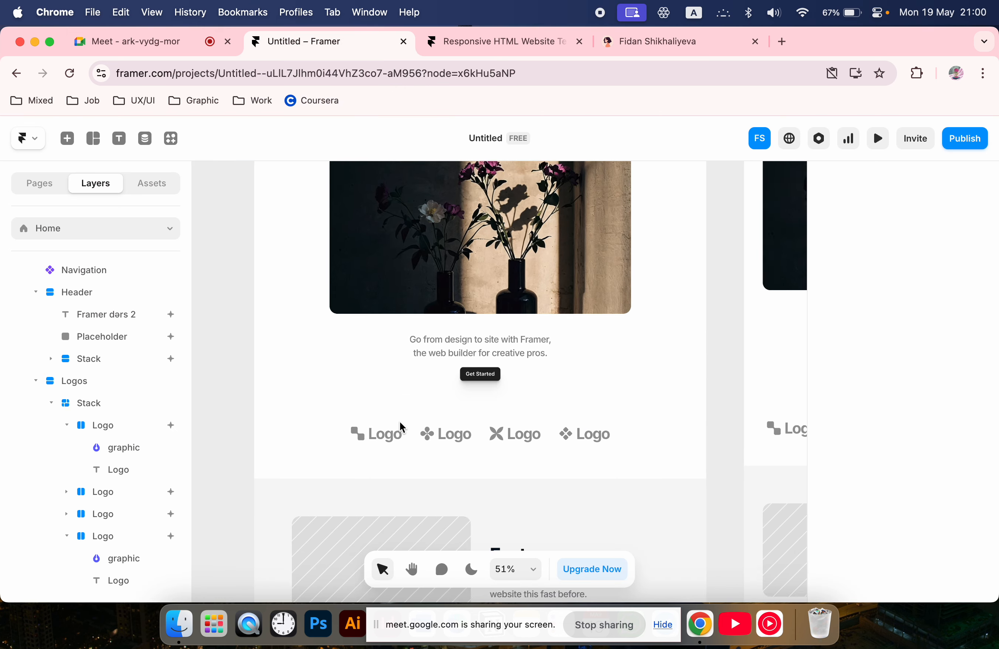
scroll(400, 421, "down", 3)
scroll(325, 411, "up", 3)
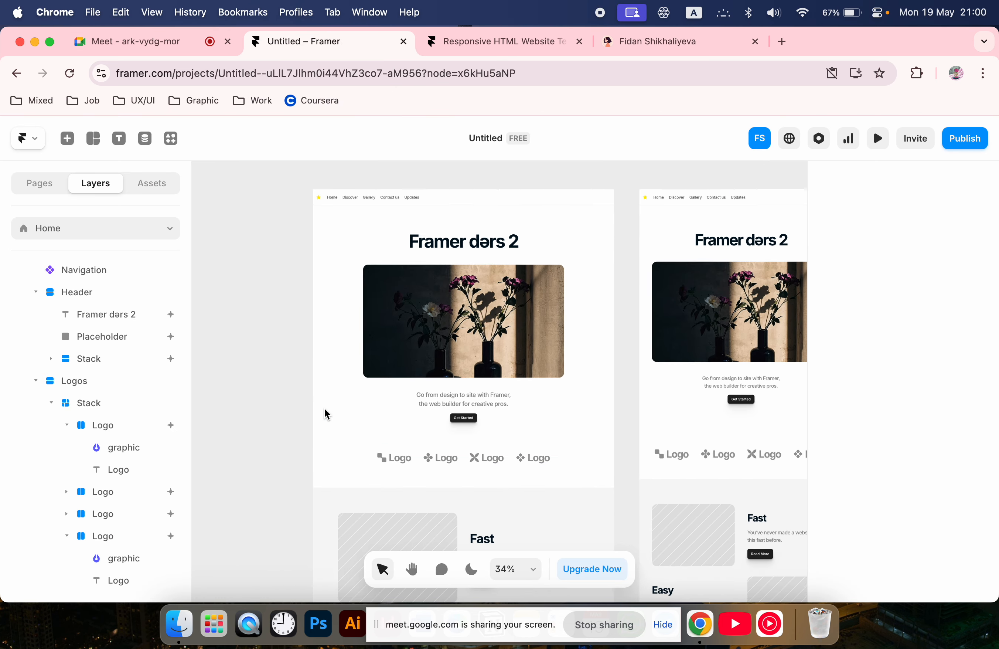
scroll(322, 481, "down", 5)
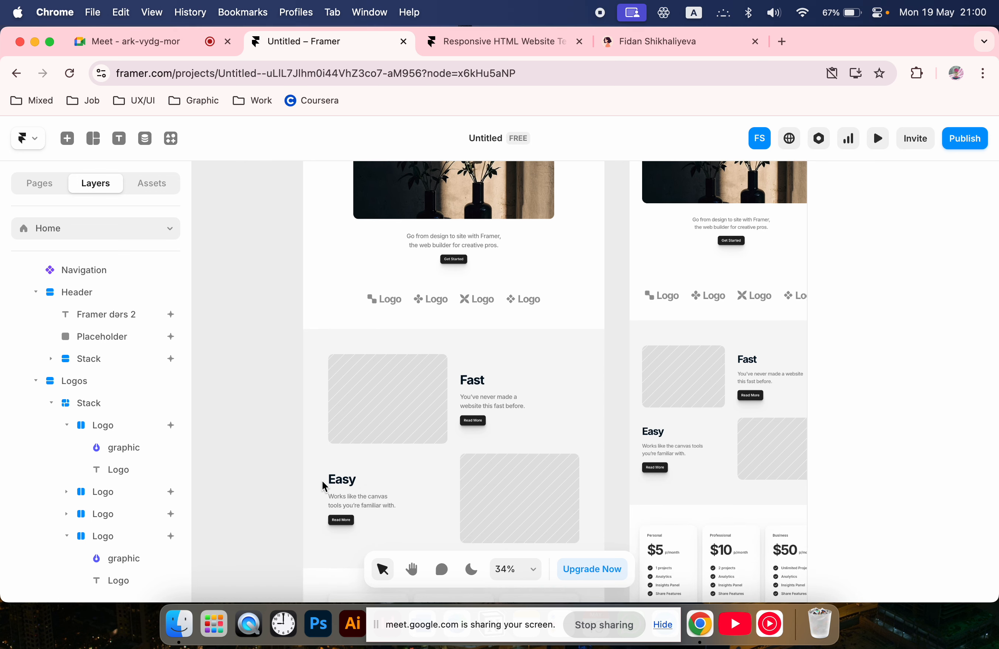
scroll(396, 388, "up", 5)
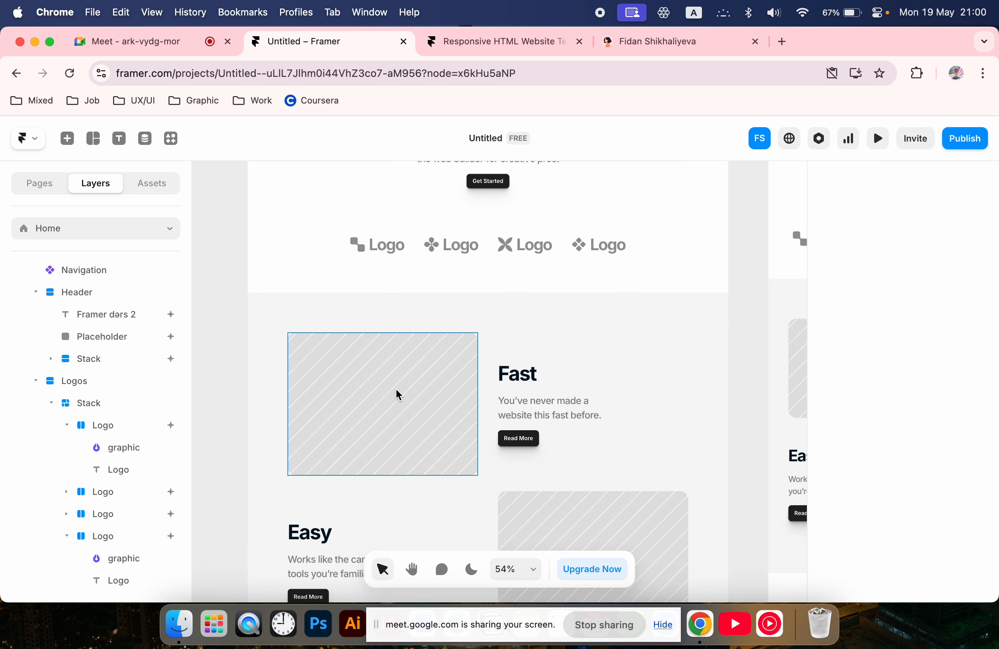
scroll(634, 531, "down", 3)
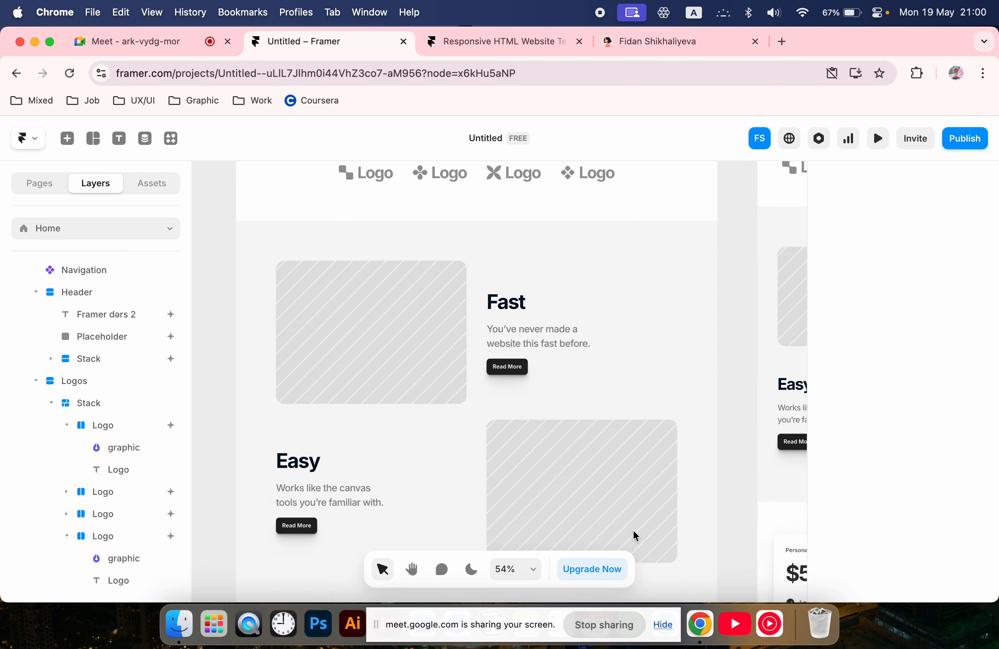
scroll(634, 531, "down", 10)
scroll(634, 538, "down", 5)
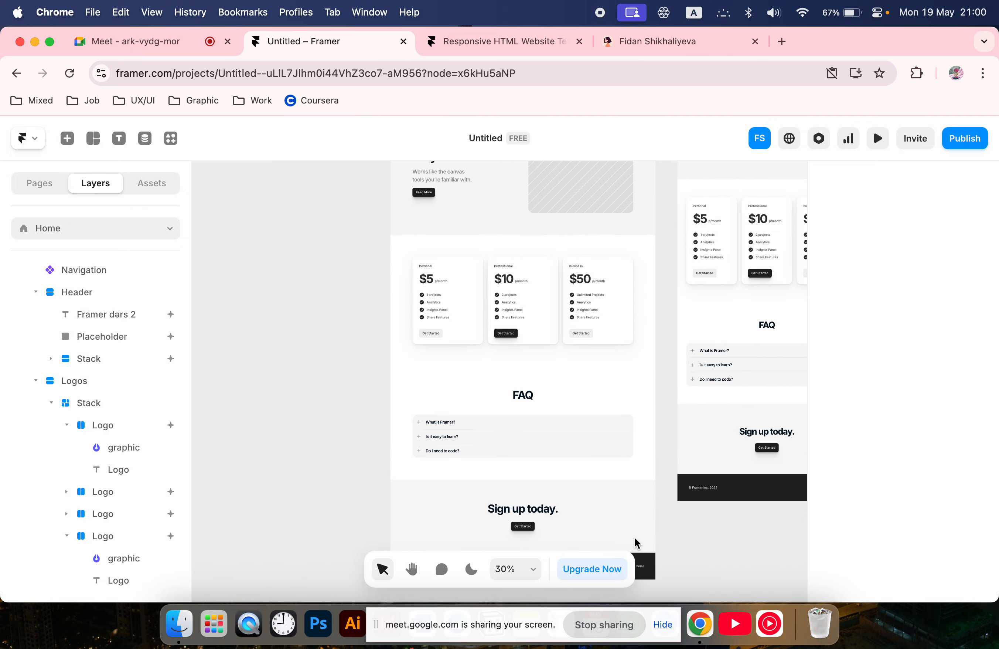
scroll(635, 540, "down", 10)
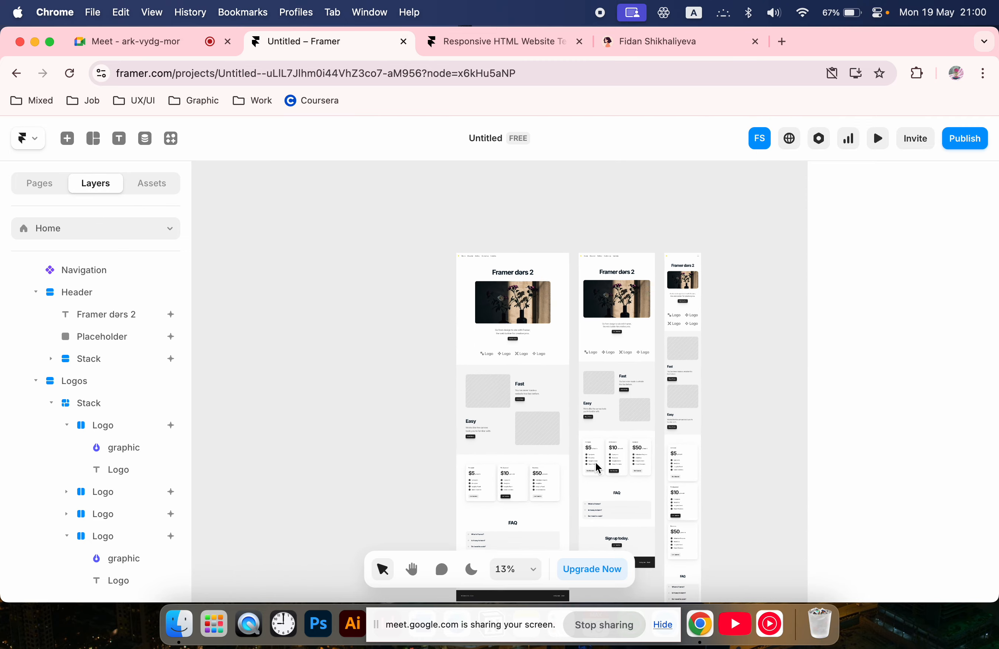
scroll(595, 462, "down", 2)
- Open the insert library and examine its light and dark menus and the Creative elements
left_click(66, 138)
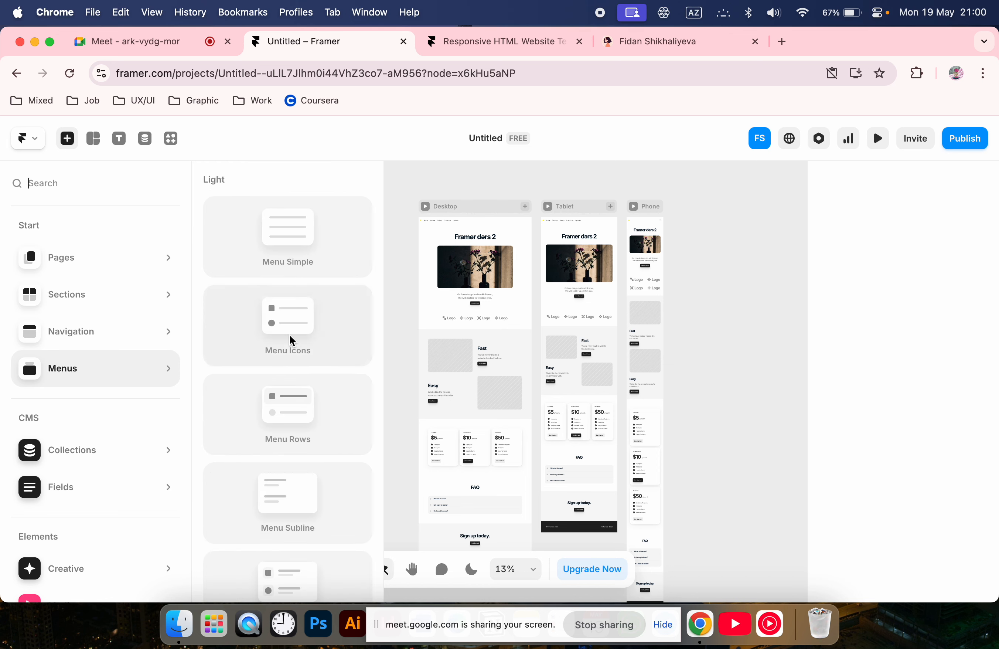
scroll(290, 340, "down", 10)
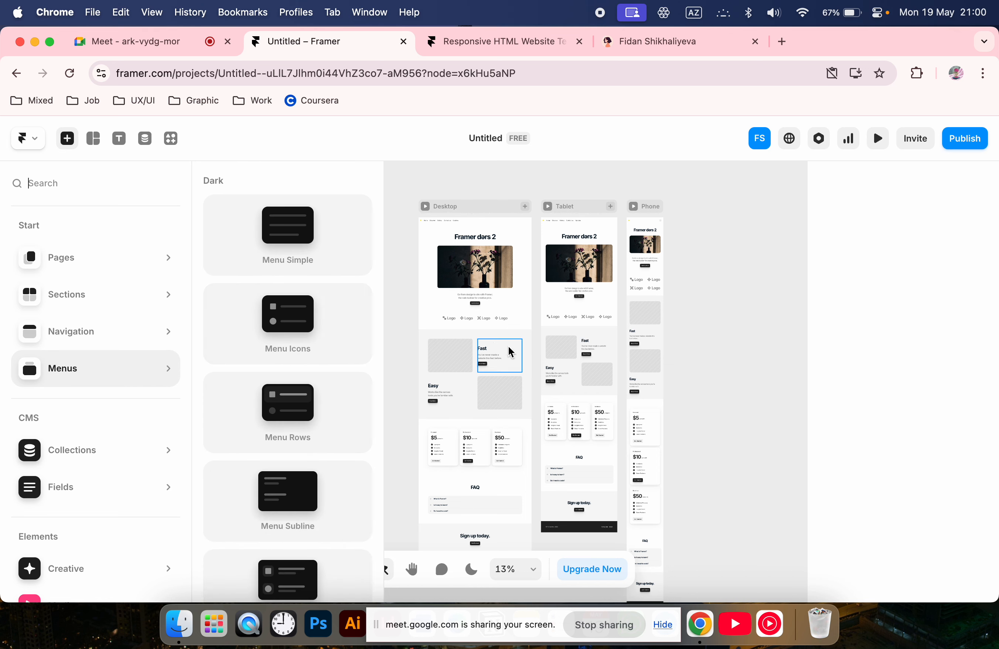
scroll(510, 352, "down", 5)
scroll(61, 474, "down", 2)
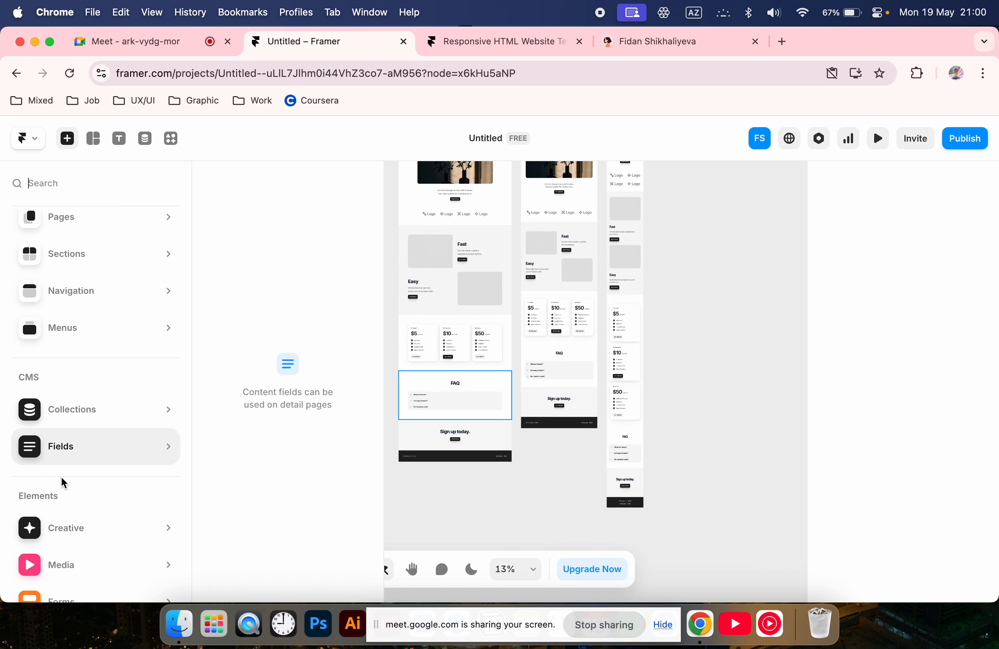
scroll(62, 482, "down", 2)
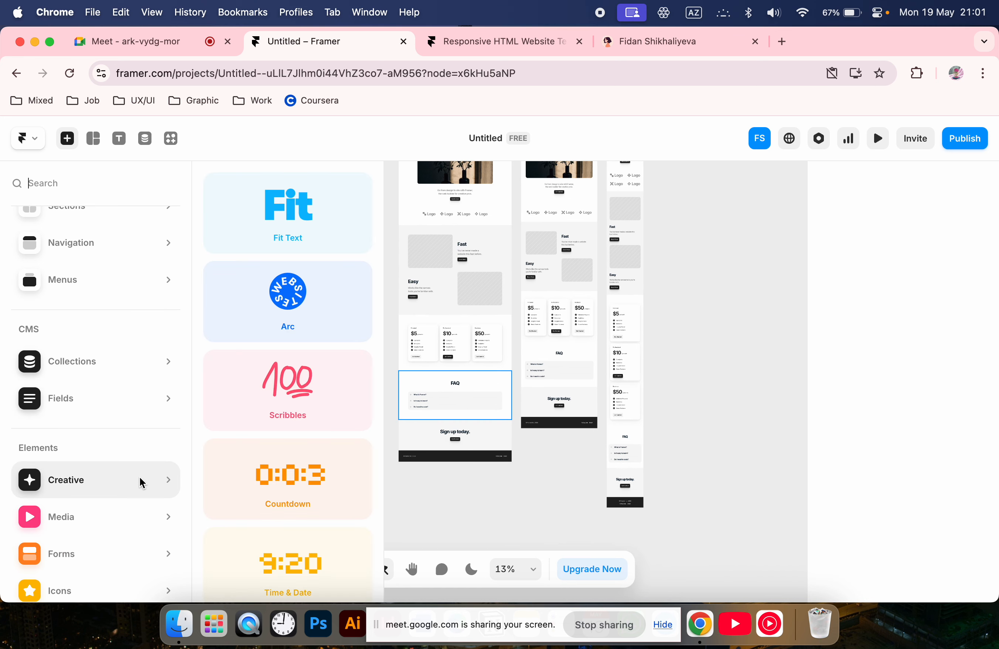
scroll(273, 475, "down", 3)
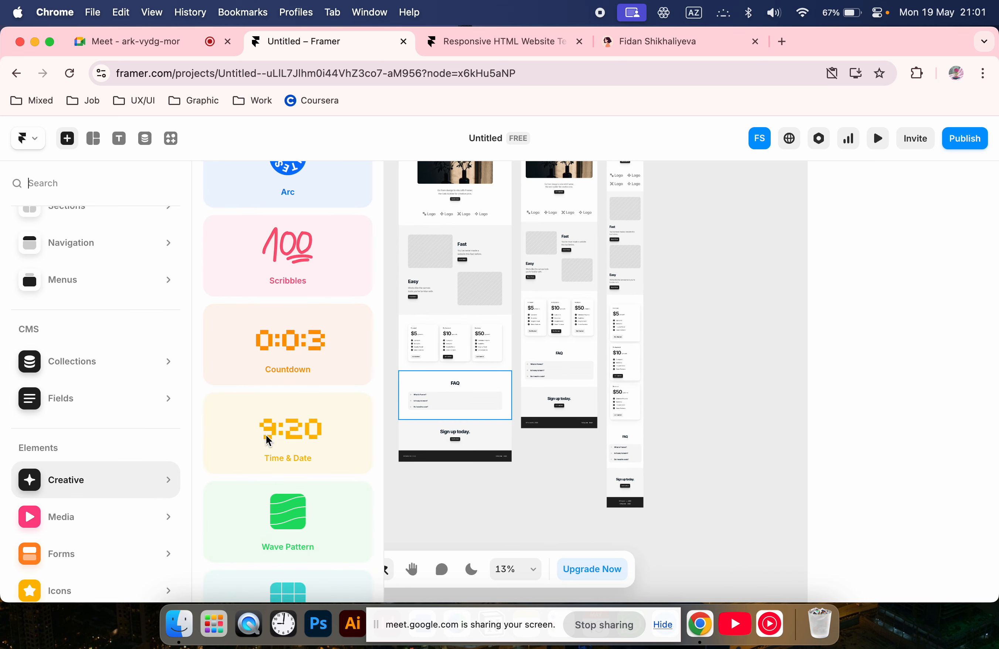
scroll(417, 379, "up", 4)
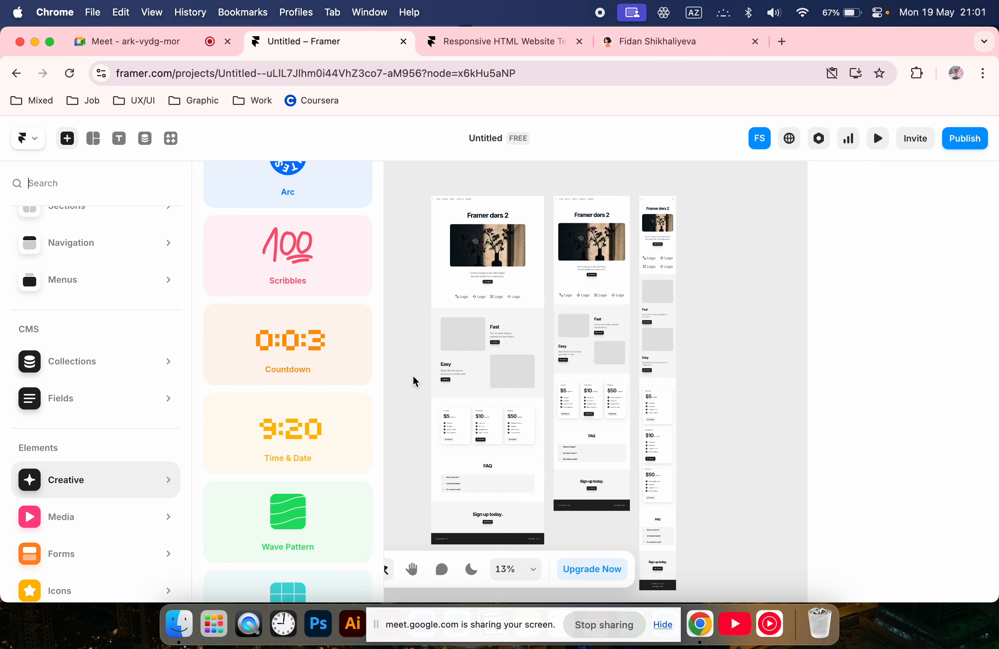
scroll(290, 333, "up", 3)
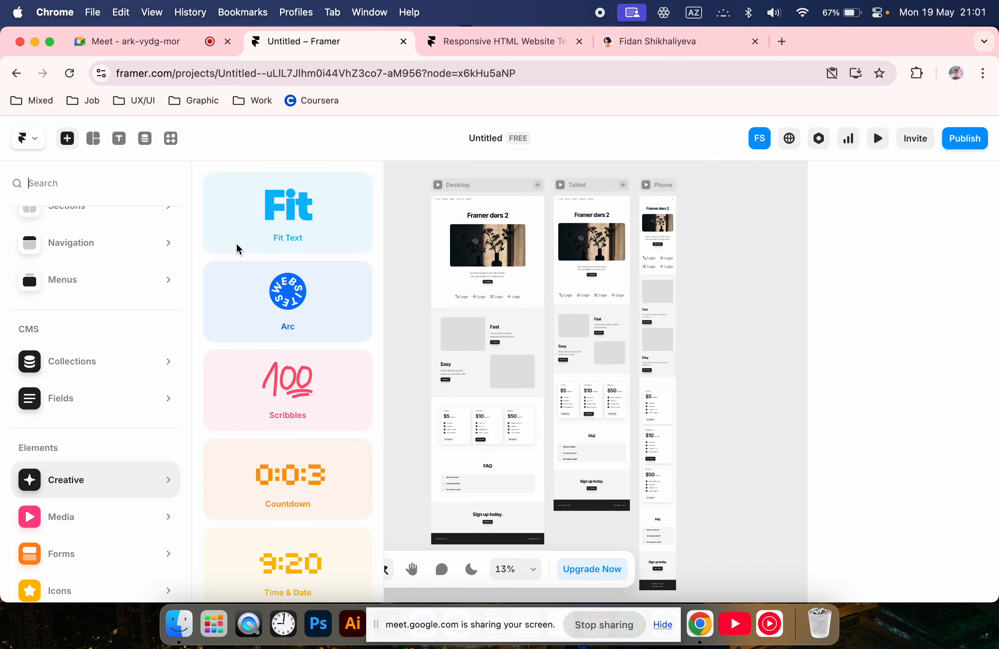
scroll(238, 249, "down", 6)
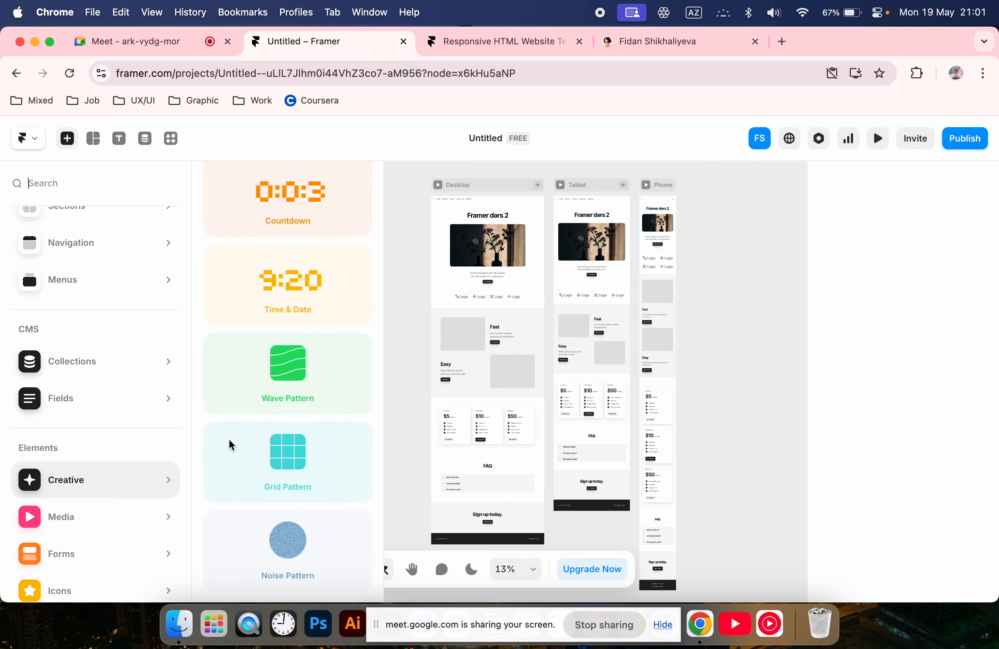
- Examine the Media, Forms and Icons elements available in the insert library
mouse_move(153, 510)
scroll(269, 398, "down", 1)
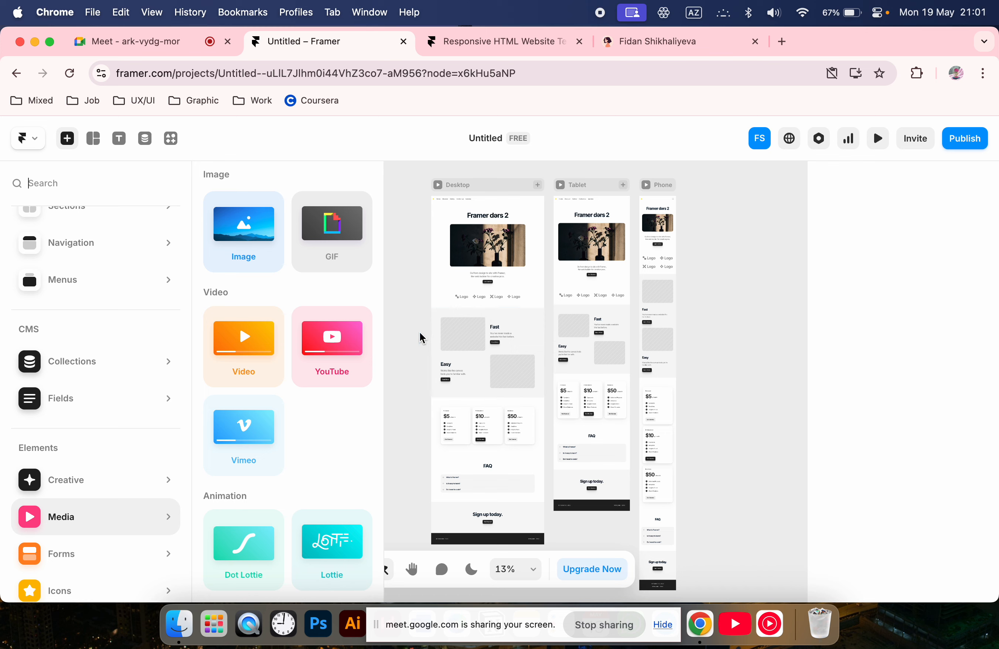
scroll(361, 307, "down", 3)
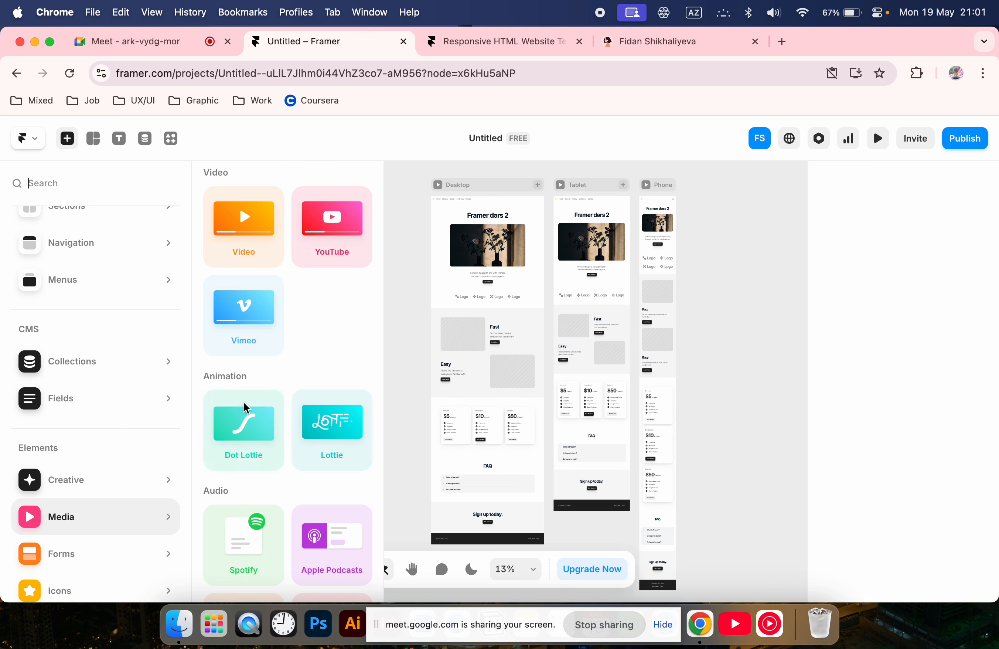
scroll(242, 543, "down", 1)
scroll(242, 544, "down", 4)
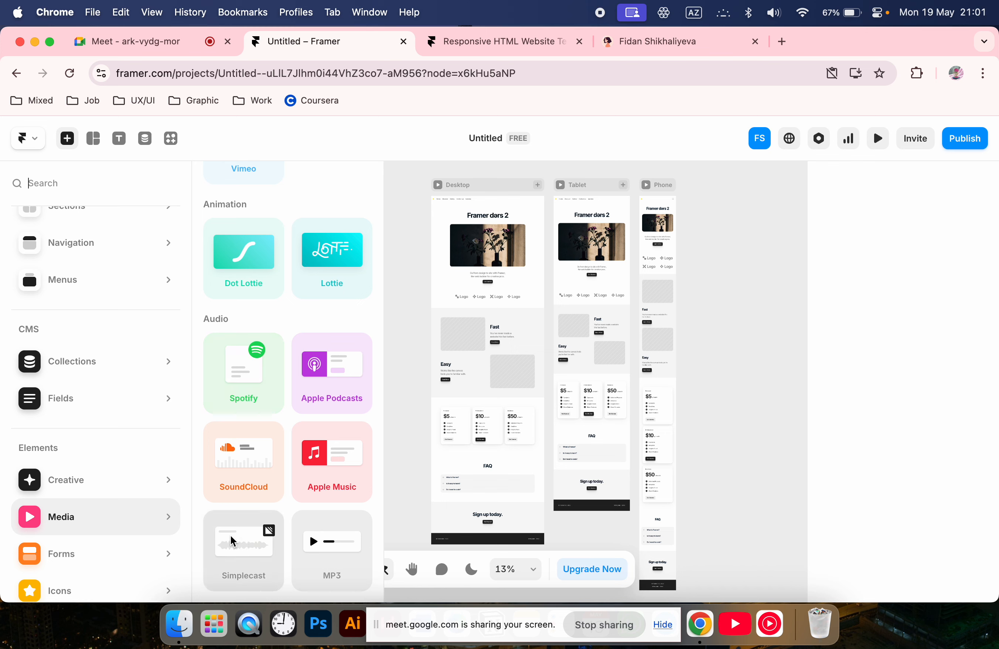
left_click(59, 561)
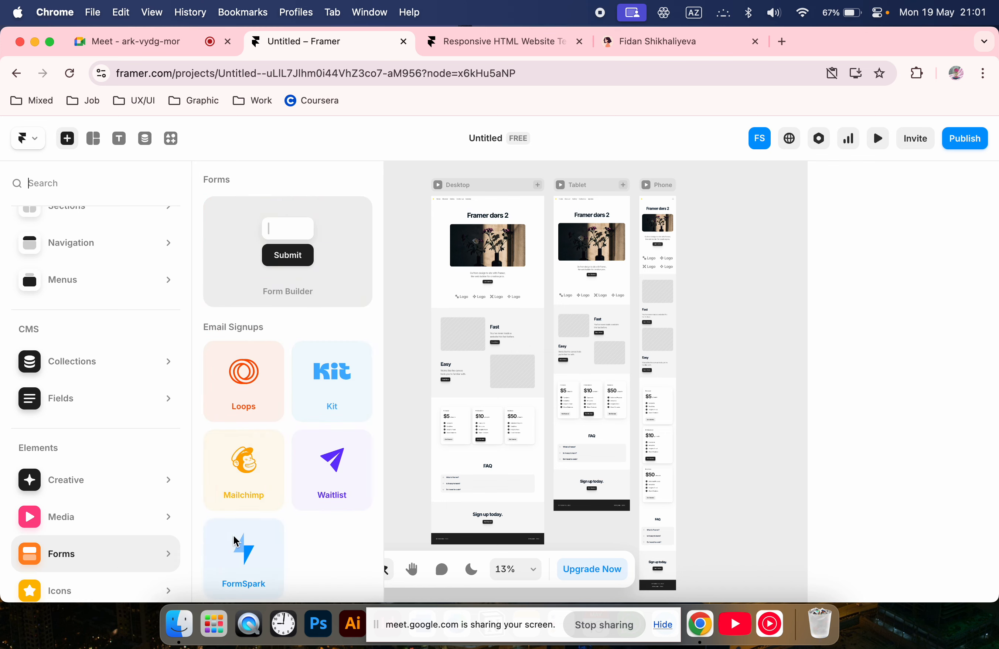
scroll(235, 539, "down", 5)
mouse_move(82, 579)
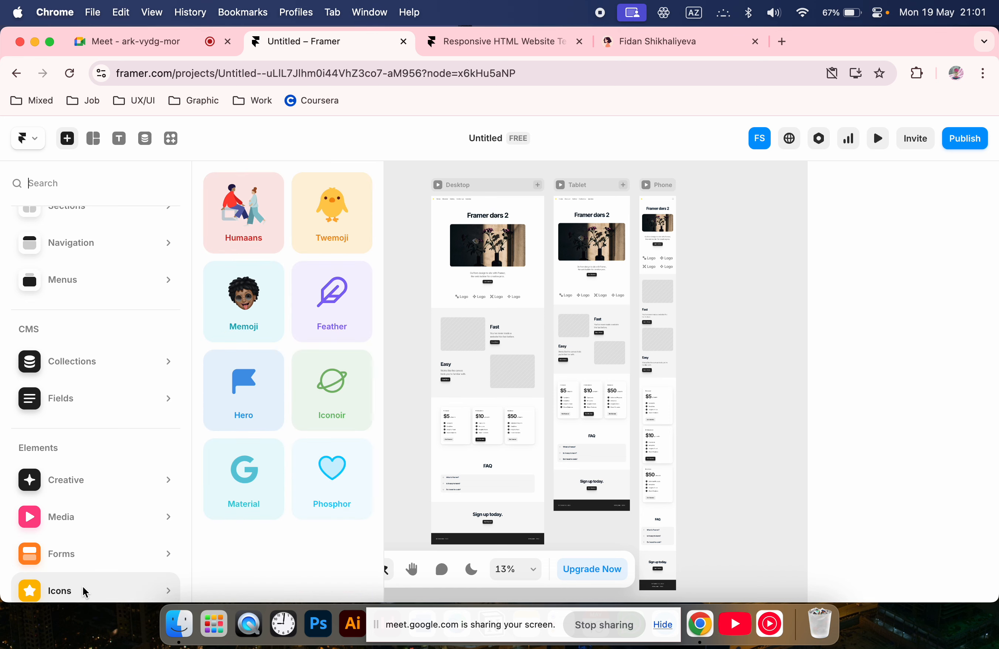
- Insert a Carousel from the Interactive elements onto the canvas and focus the view on it
scroll(82, 586, "down", 3)
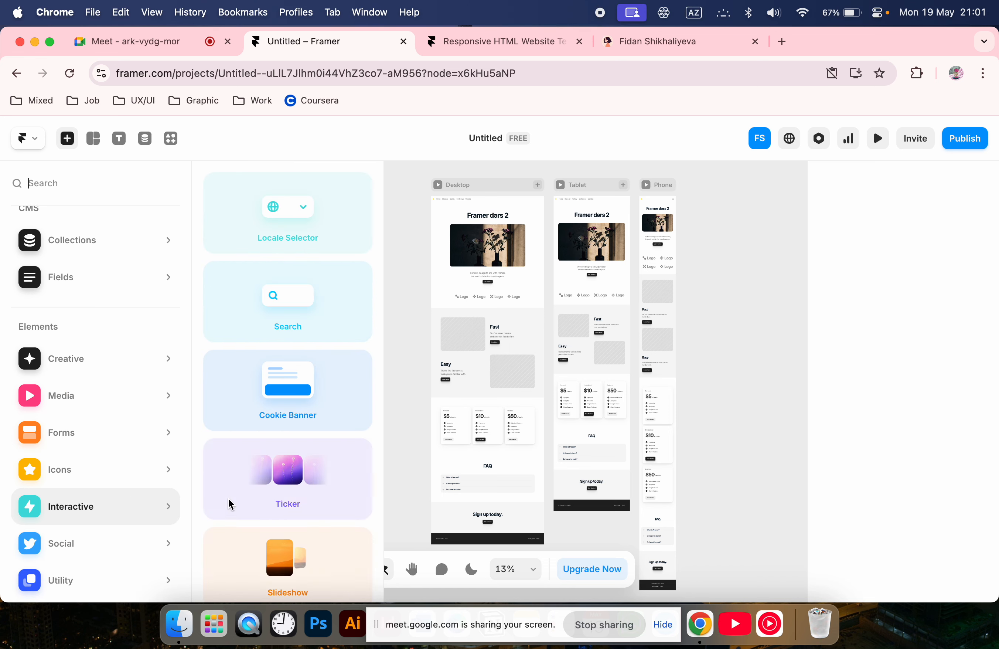
scroll(229, 498, "down", 3)
scroll(244, 586, "up", 3)
scroll(245, 503, "down", 3)
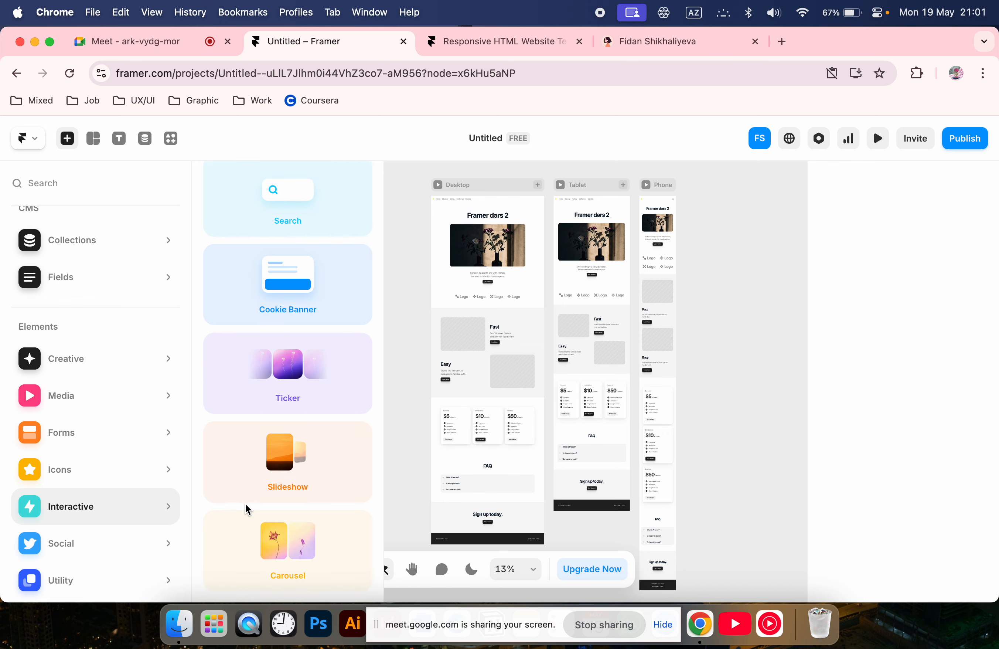
left_click(294, 550)
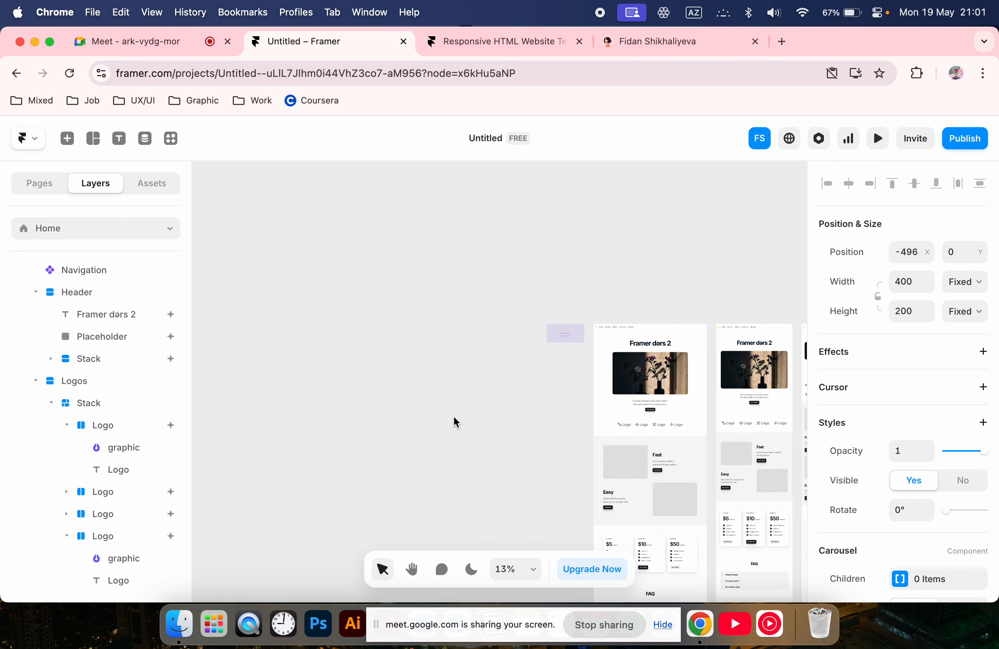
key("shift+2")
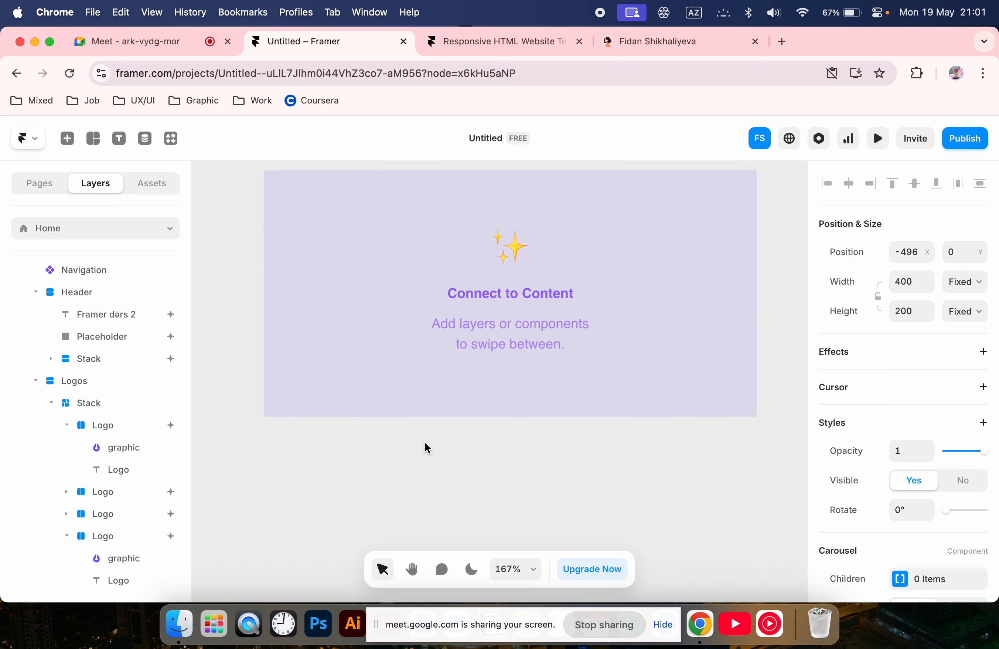
- Check the Carousel's sizing options and add one empty item to its Children, leaving its content unselected
scroll(465, 332, "down", 5)
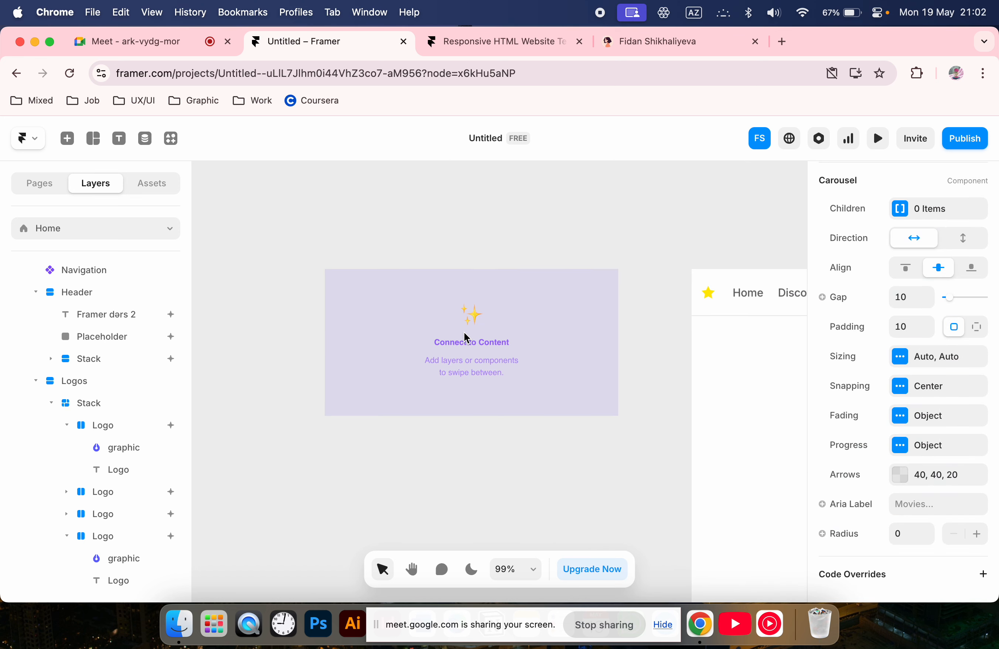
left_click(899, 358)
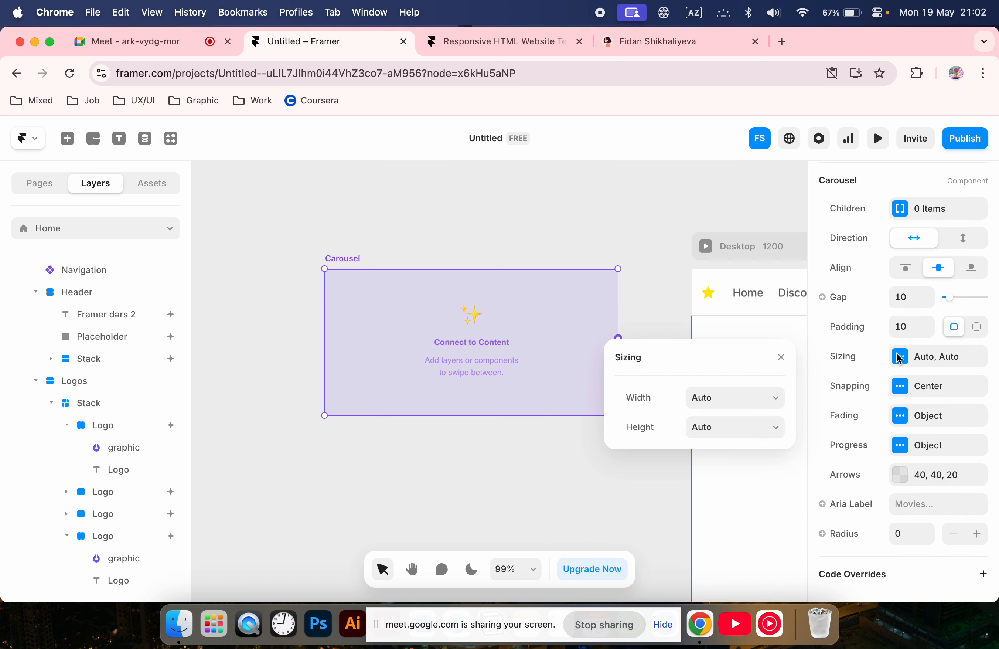
left_click(897, 209)
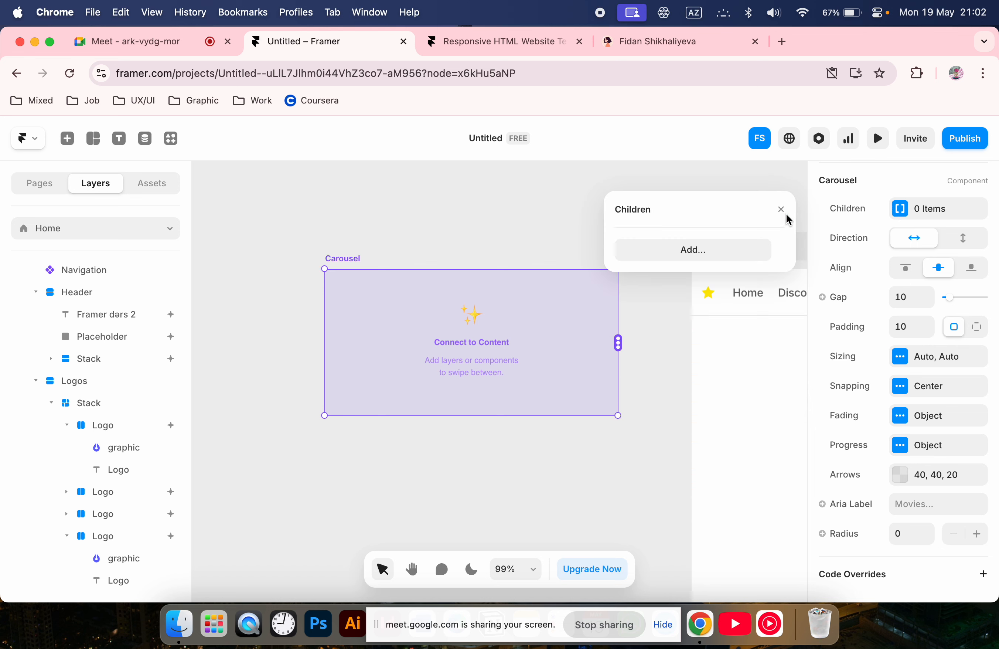
left_click(714, 252)
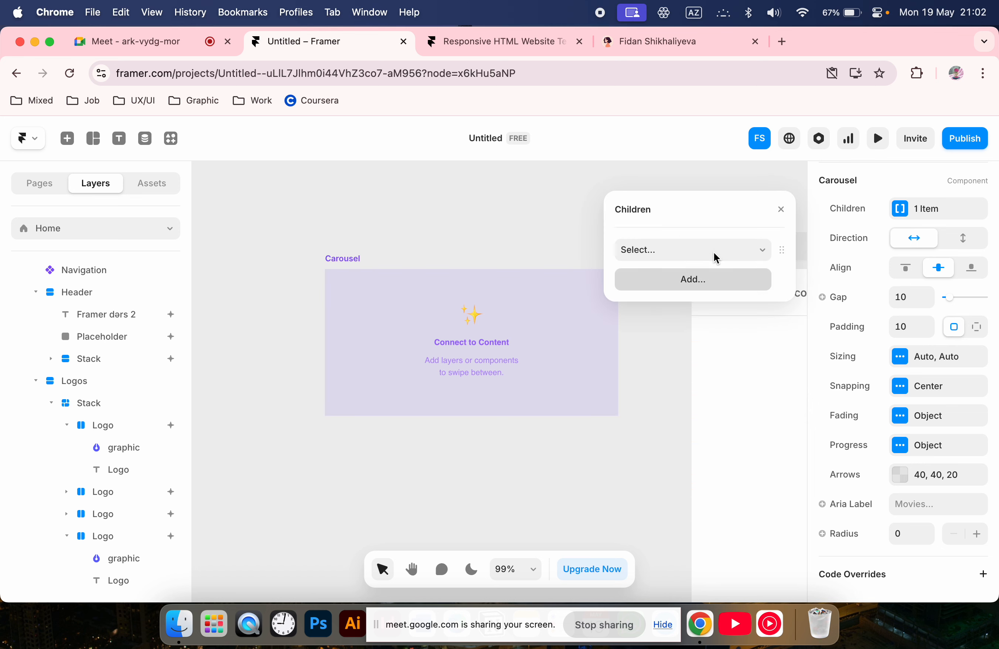
left_click(782, 209)
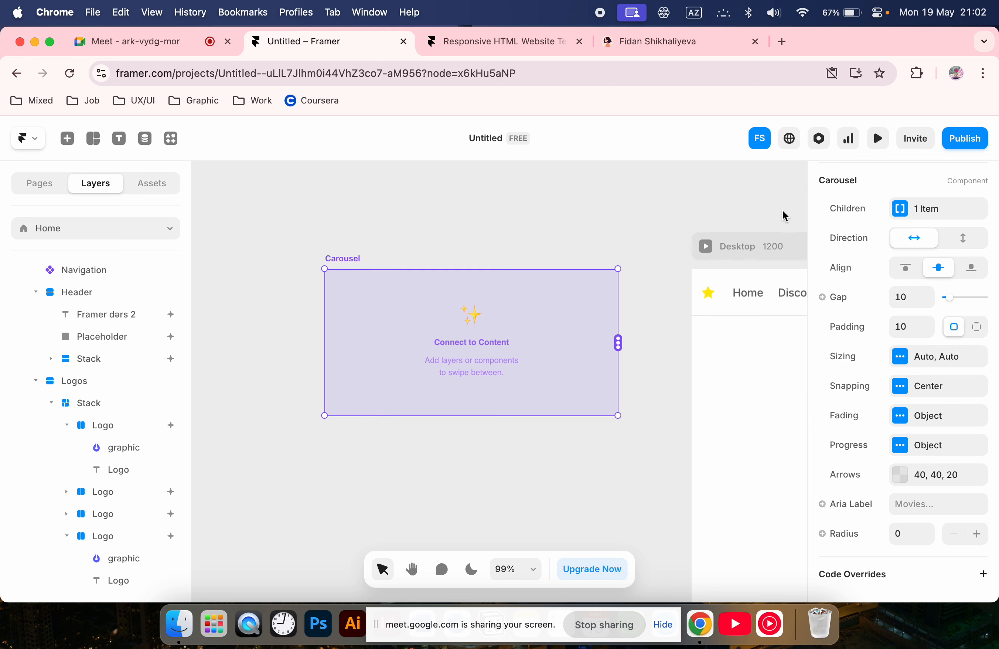
left_click(547, 448)
- Reopen the insert library and examine the Utility elements through to the end of the list
left_click(72, 140)
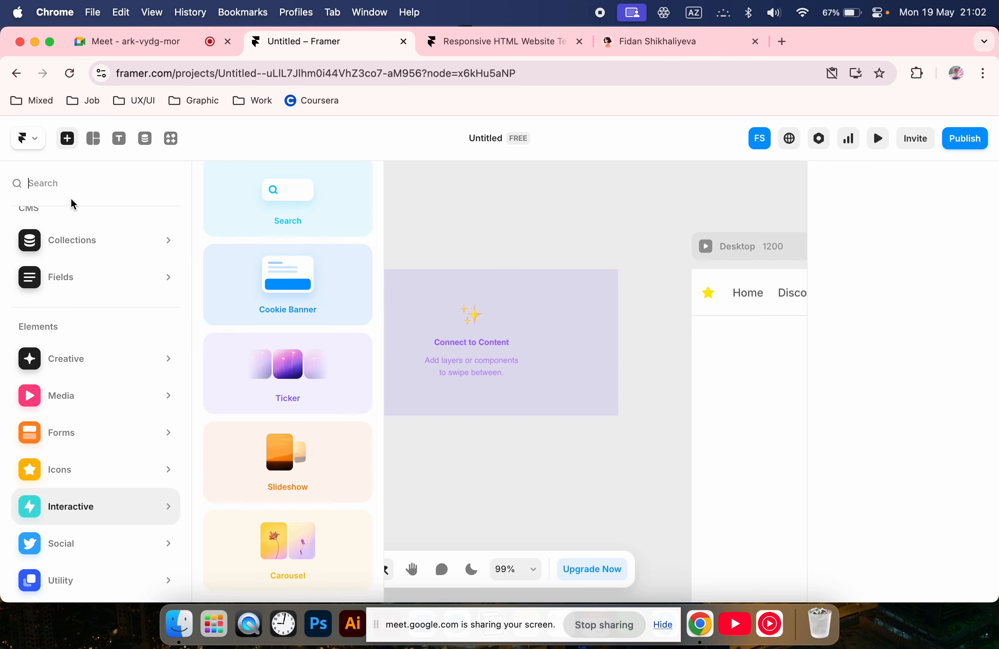
mouse_move(104, 530)
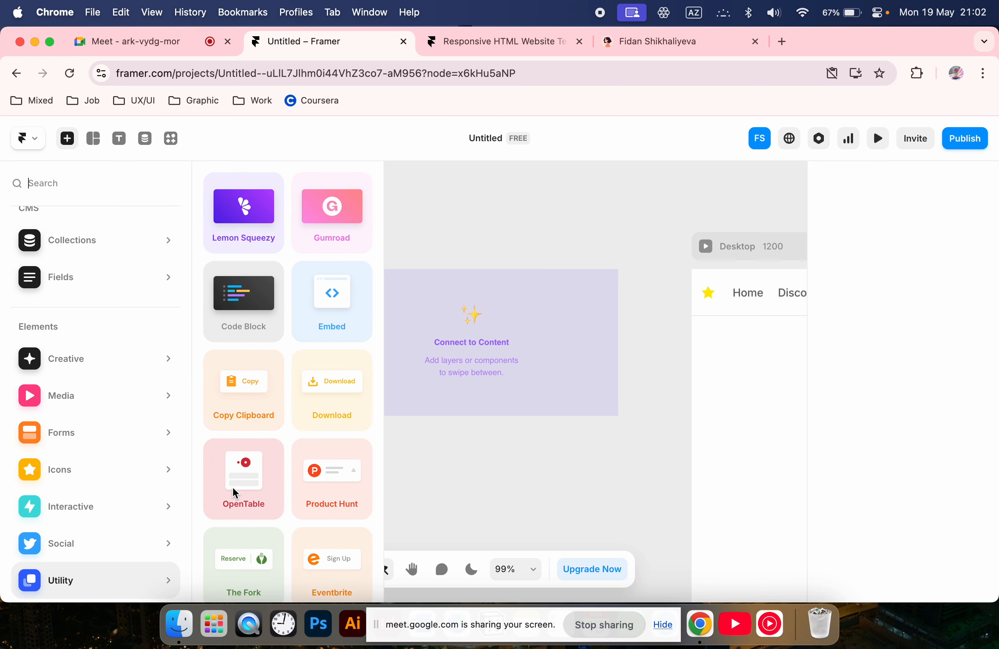
scroll(233, 488, "down", 5)
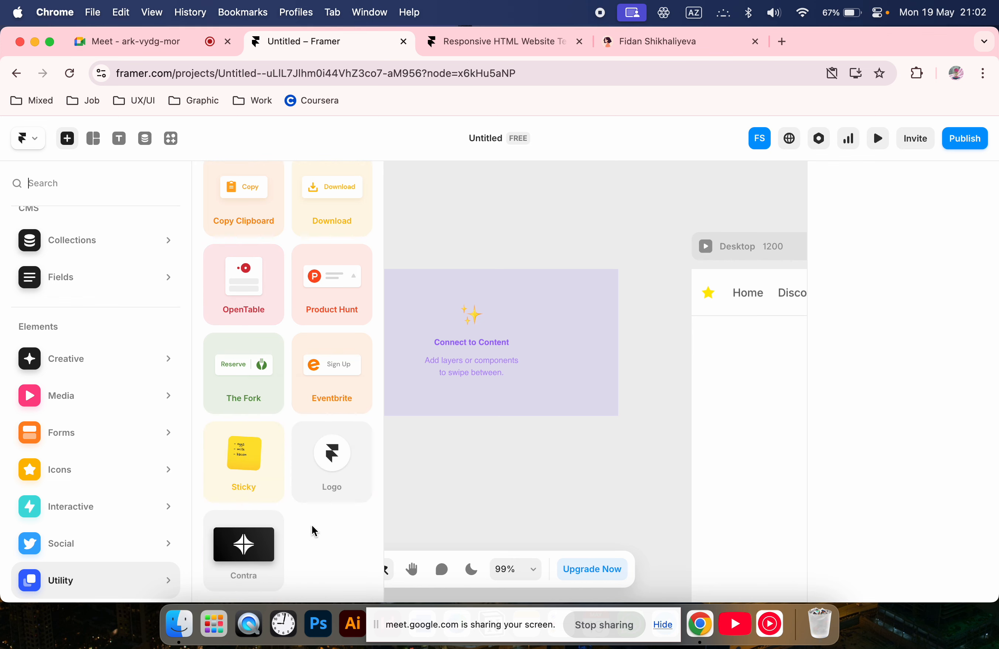
- Leave the insert library, bring all Home breakpoints into view on the canvas, and check the page list
scroll(138, 484, "up", 3)
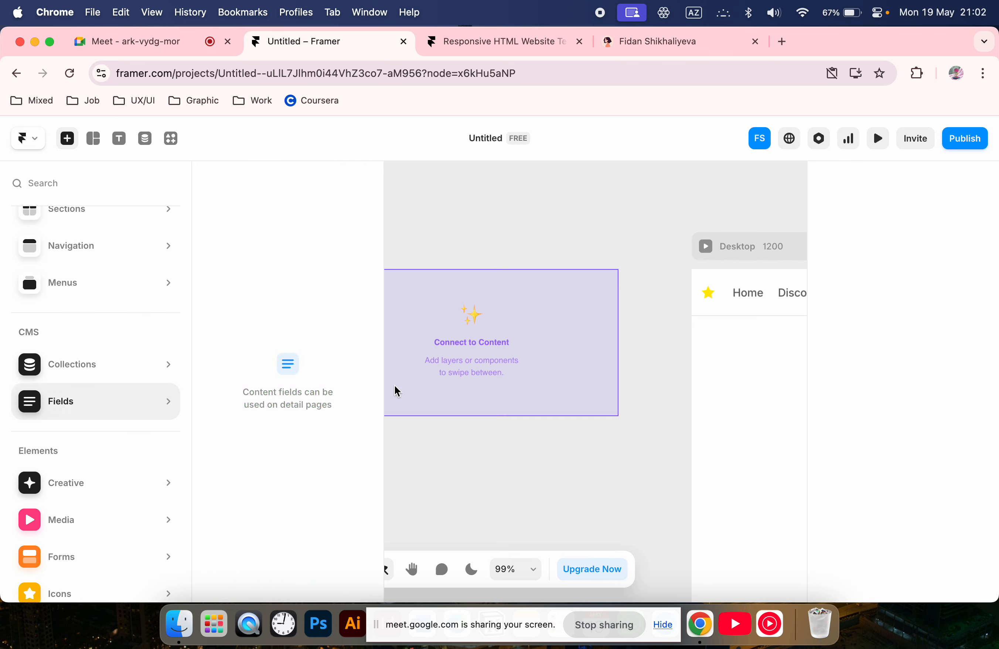
scroll(416, 222, "down", 5)
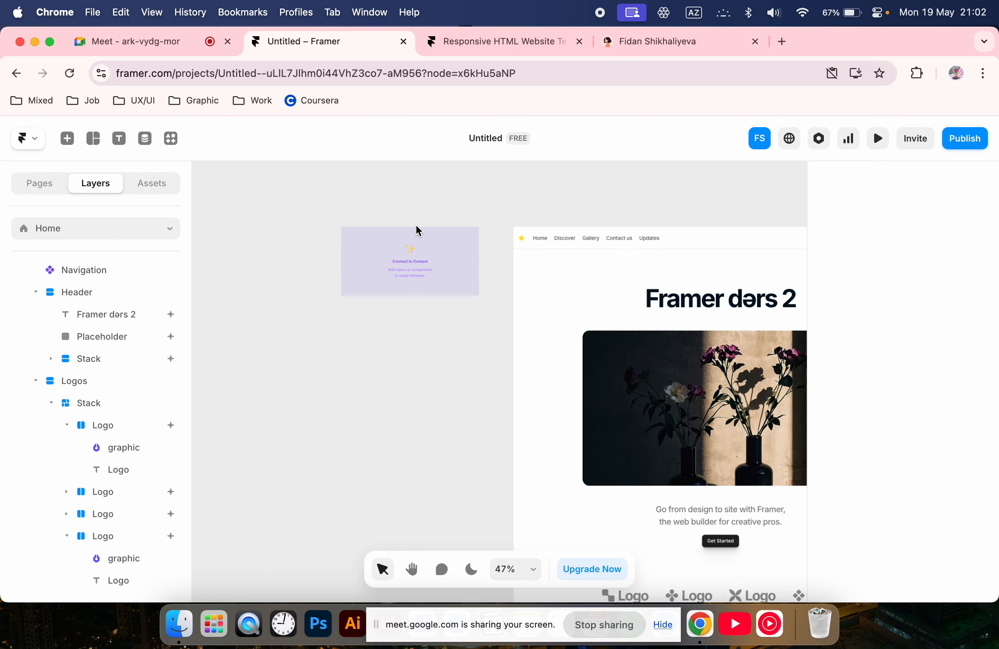
scroll(417, 229, "right", 3)
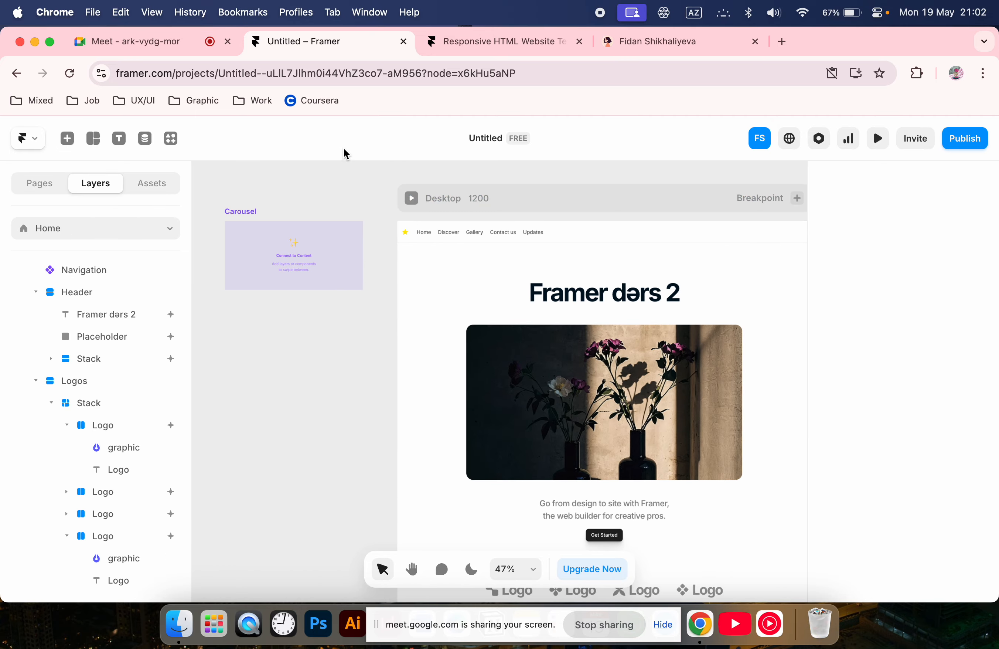
scroll(421, 396, "down", 5)
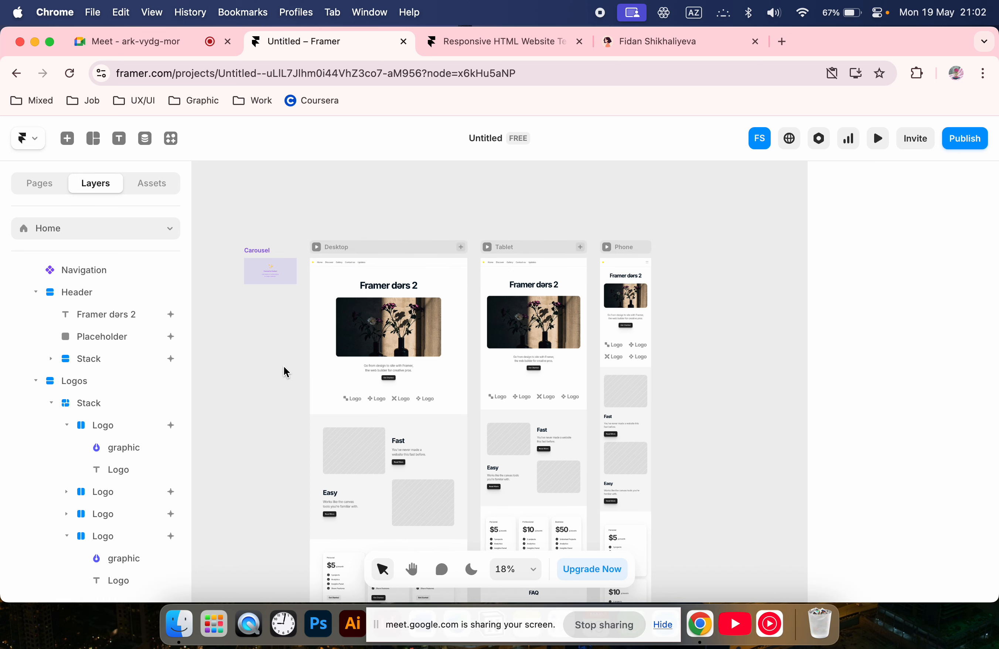
left_click(57, 232)
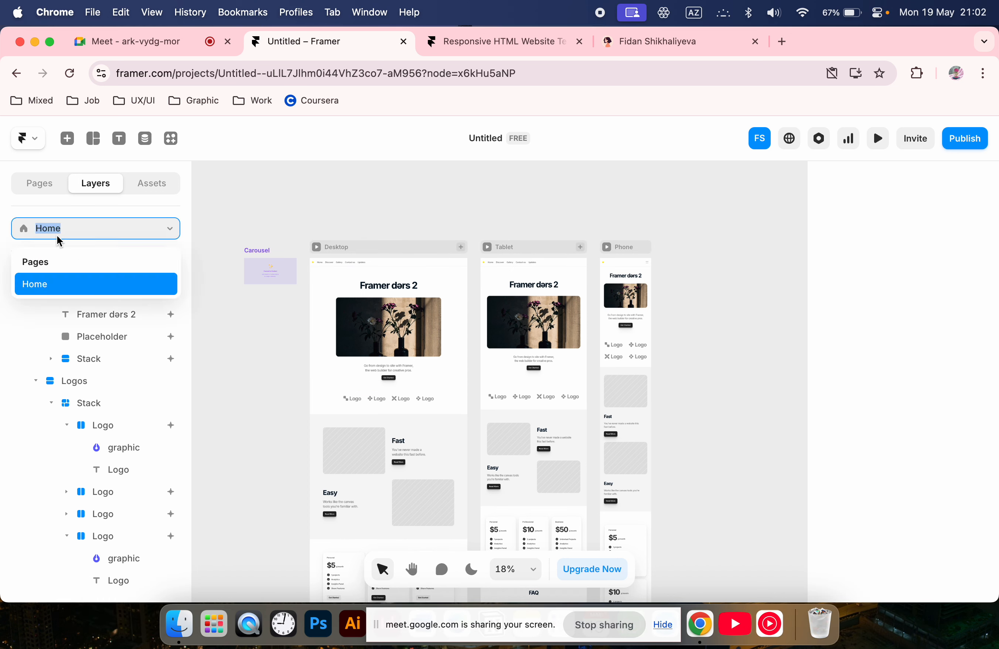
left_click(219, 215)
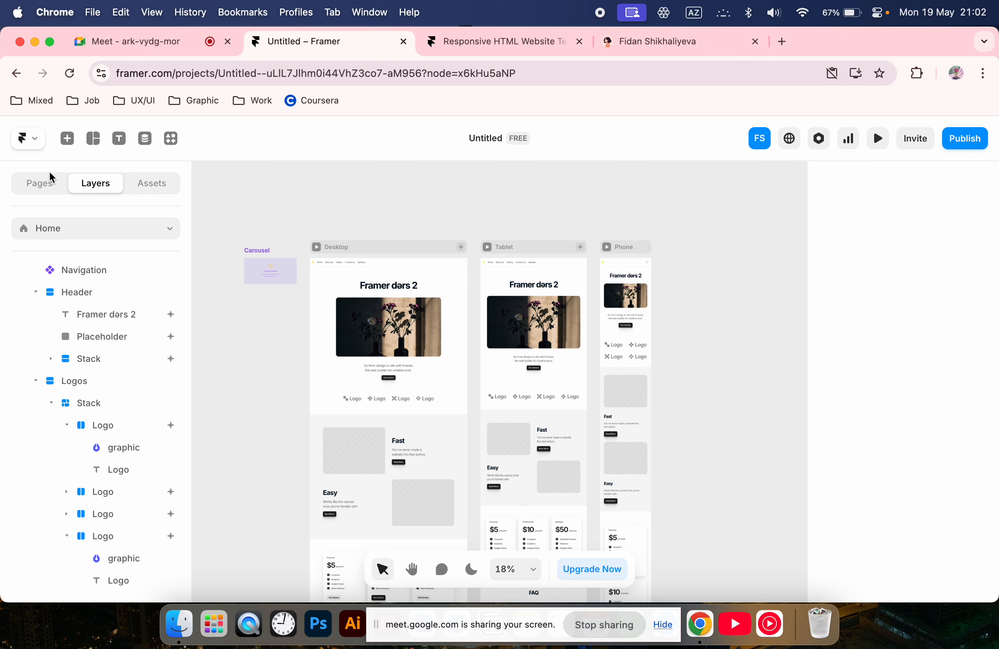
- Collapse the Desktop breakpoint's Header and Logos layers and the whole Tablet breakpoint in the layer tree
left_click(36, 292)
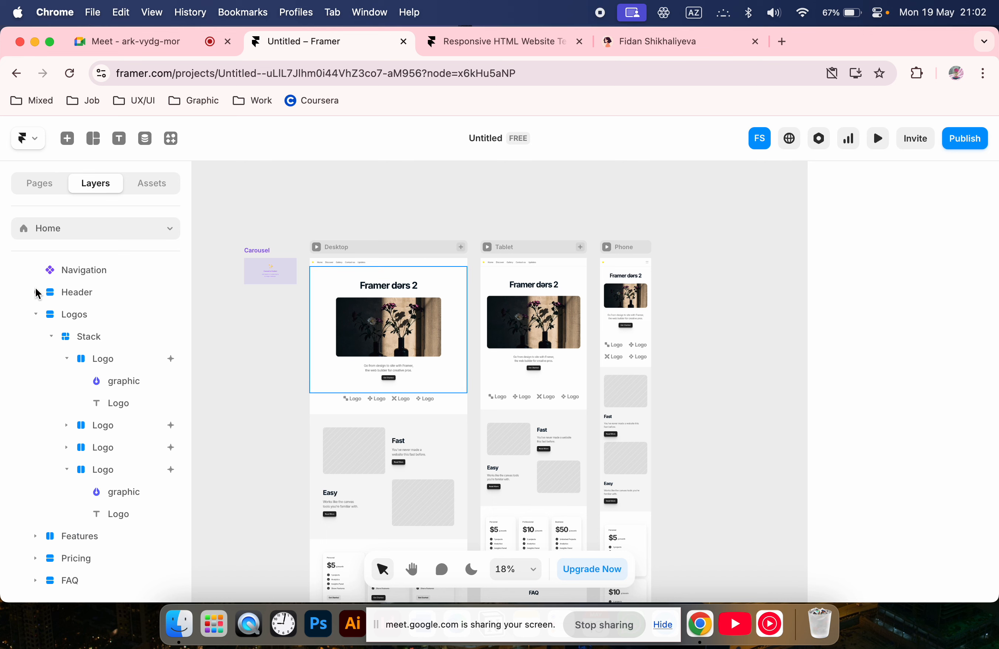
left_click(36, 315)
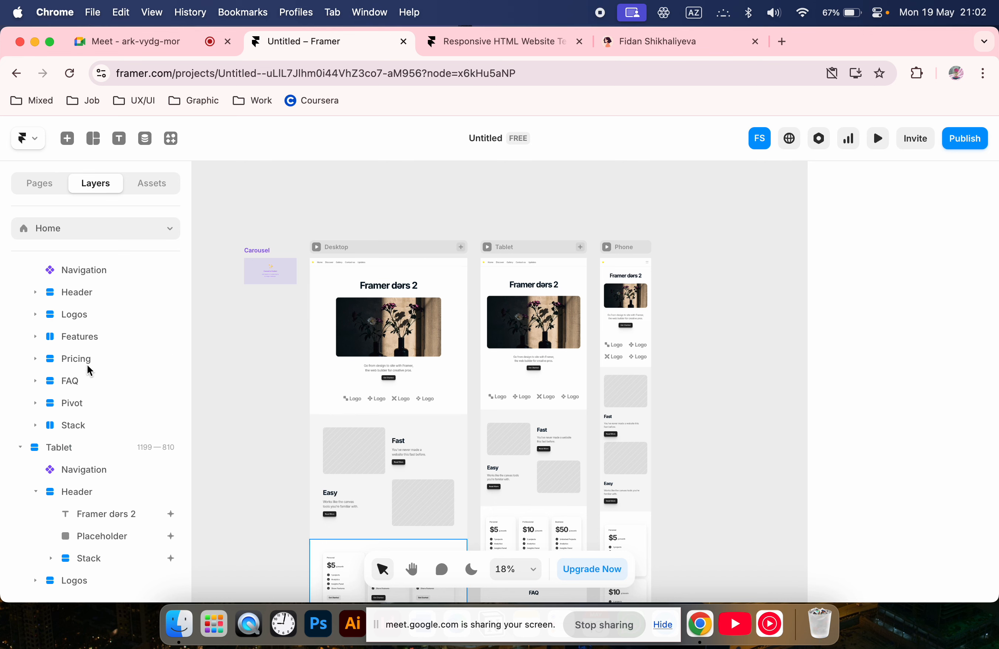
scroll(394, 471, "down", 5)
scroll(394, 476, "down", 5)
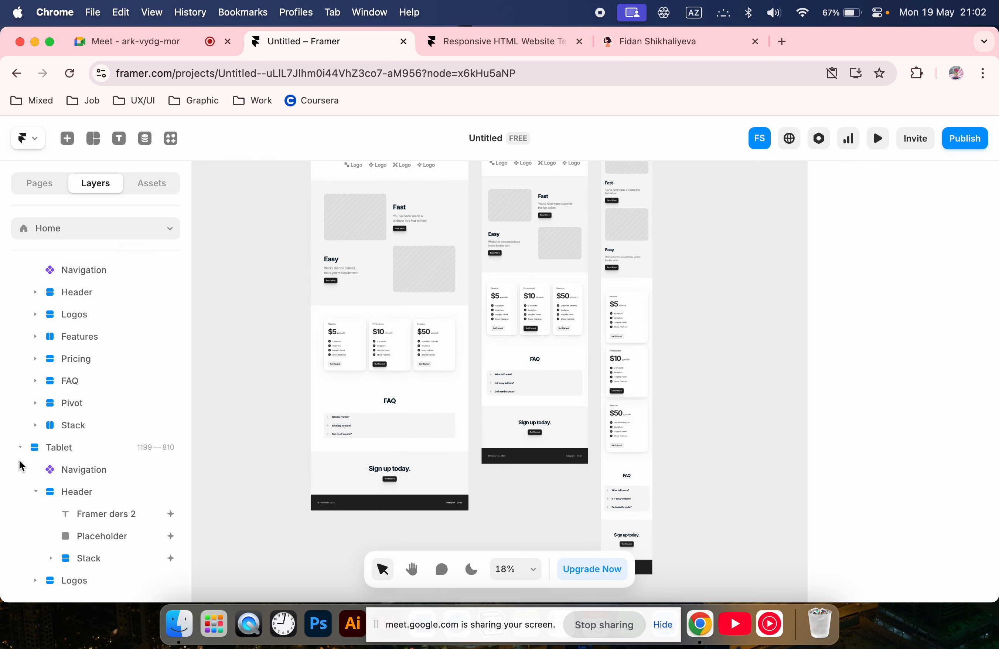
left_click(20, 447)
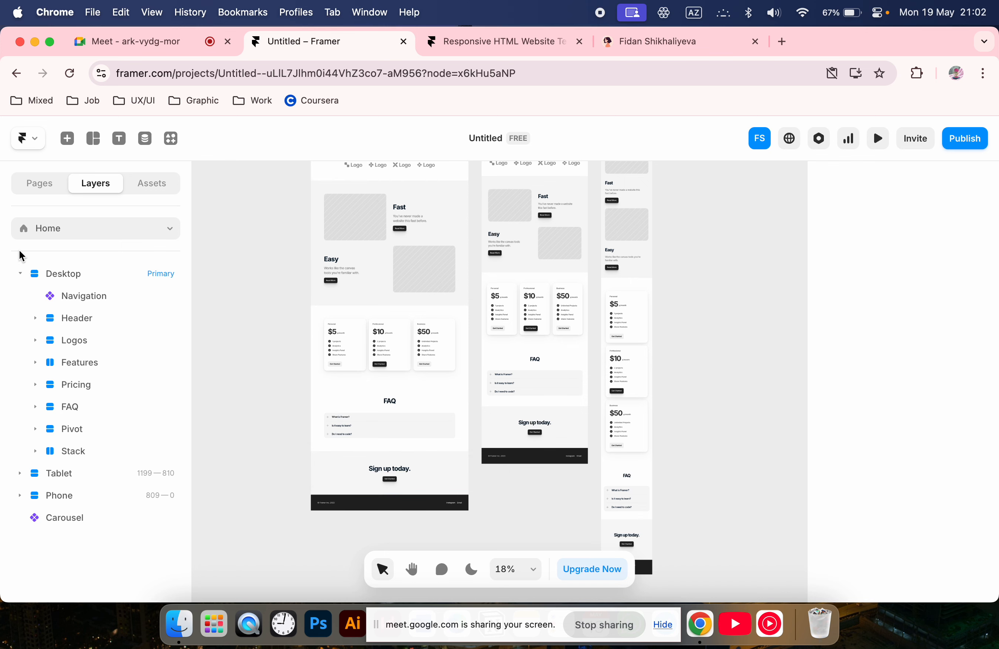
- Expand the Desktop Header and inspect the properties of its title text, Placeholder and Stack layers
left_click(35, 320)
left_click(125, 341)
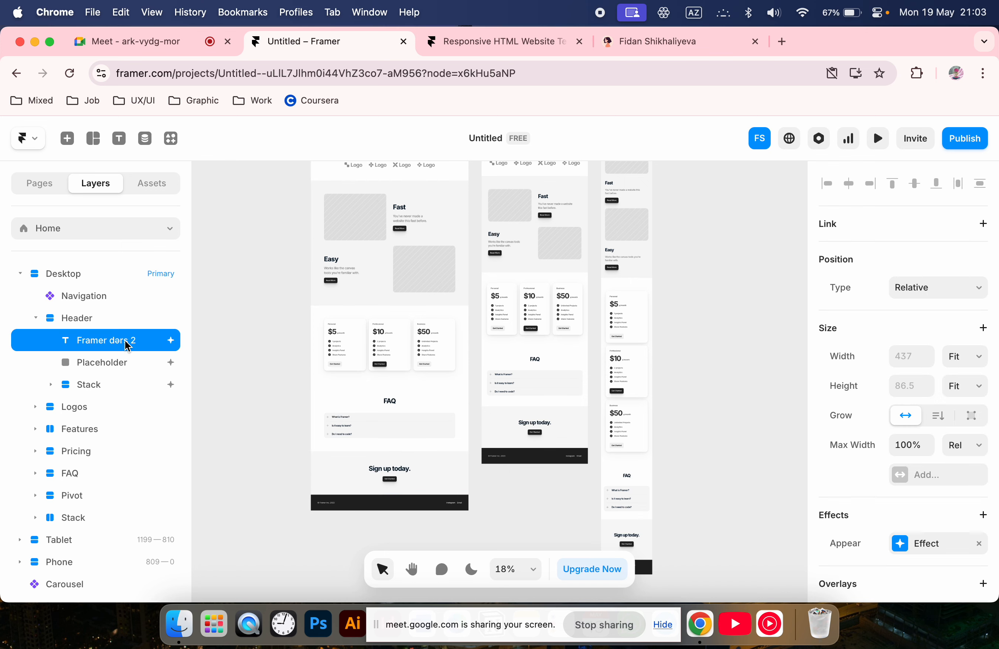
left_click(128, 362)
left_click(111, 385)
left_click(51, 385)
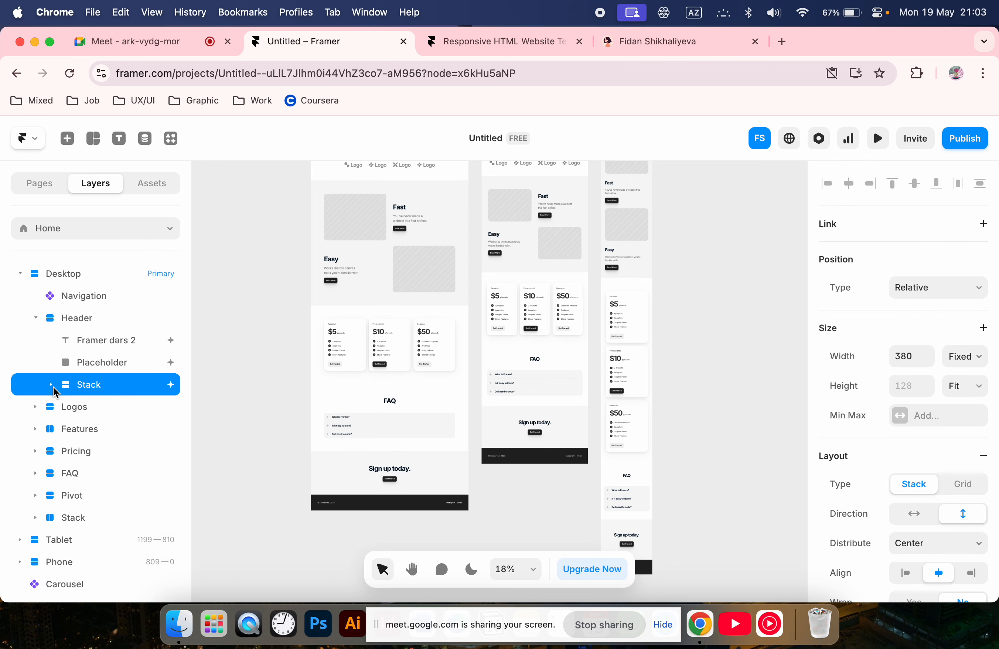
left_click(52, 385)
left_click(52, 386)
- Expand the Desktop Logos layer and compare the properties of the Navigation, Header, Placeholder and title text layers
left_click(34, 407)
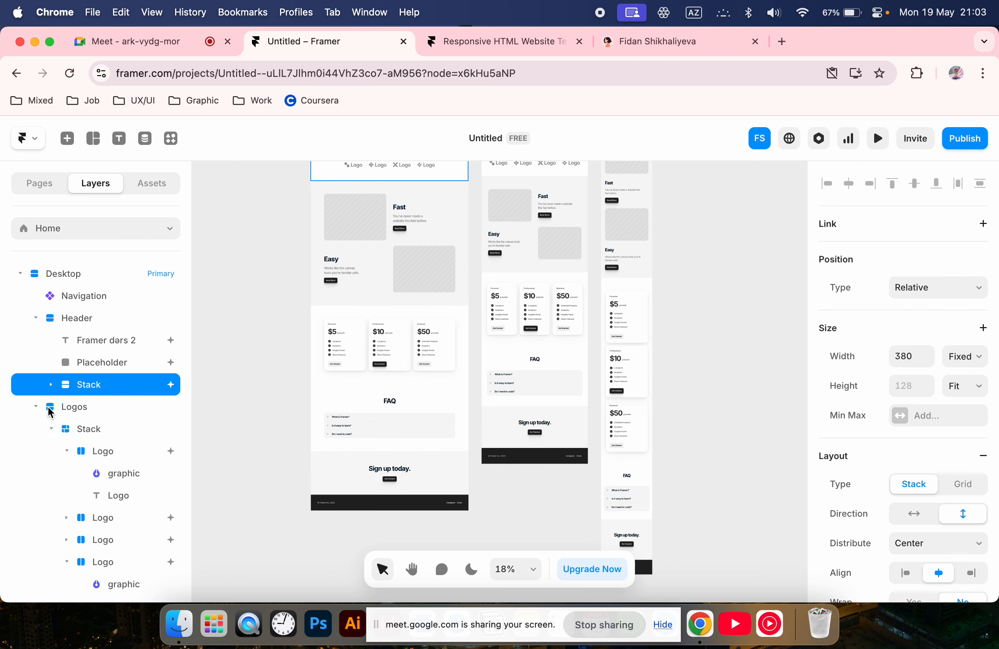
left_click(95, 297)
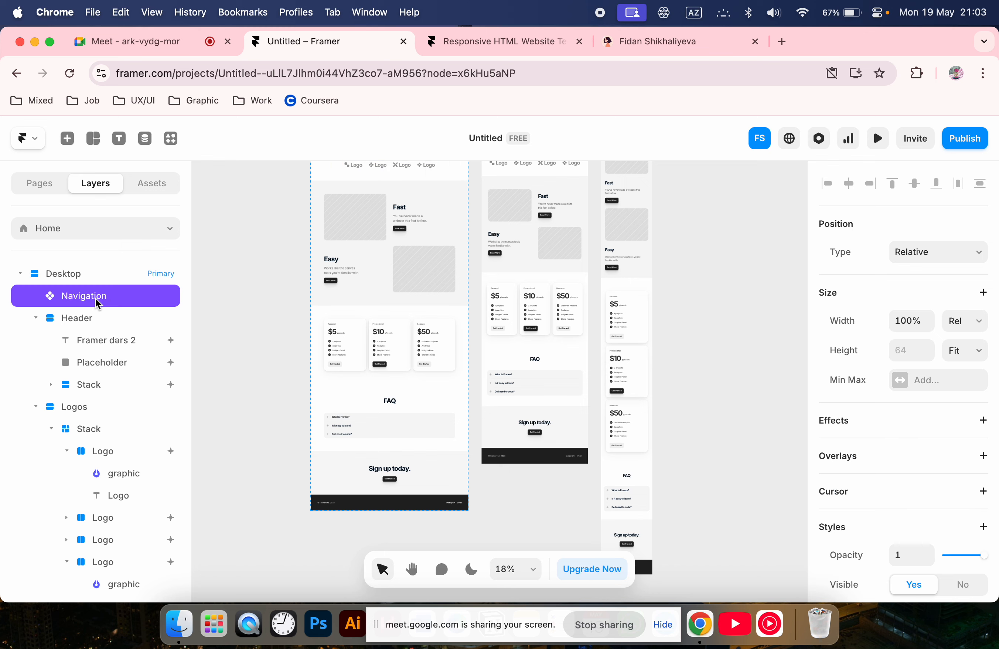
left_click(95, 318)
left_click(114, 361)
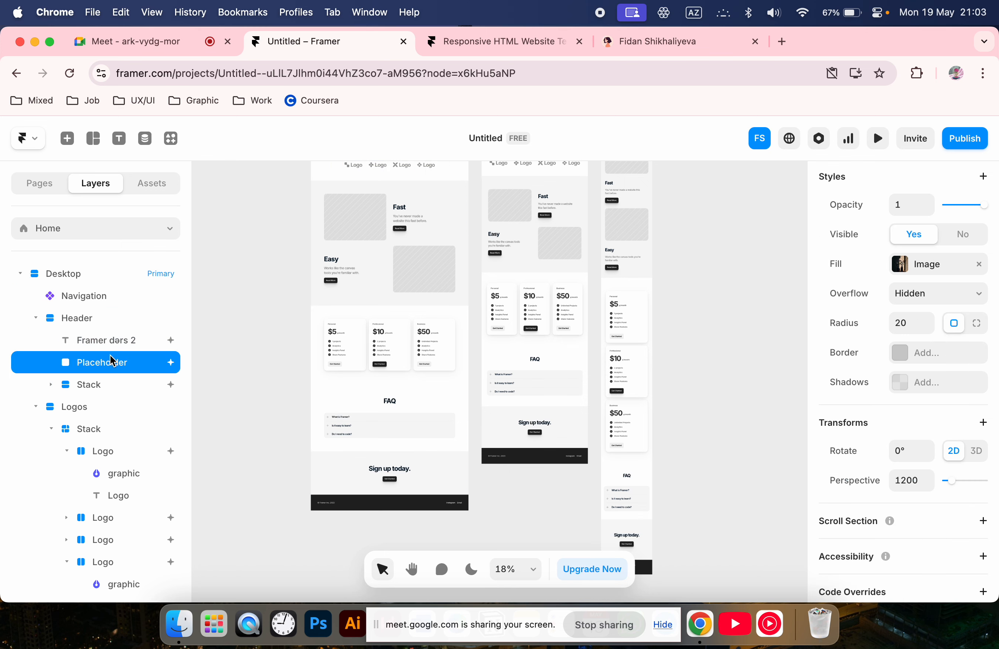
left_click(112, 345)
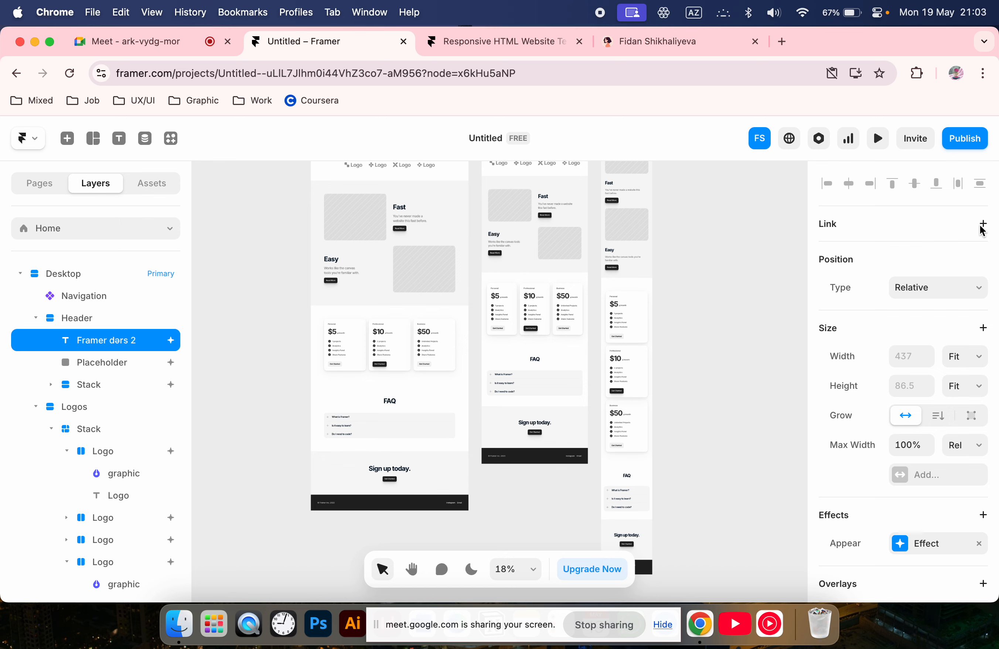
- Check the link options of the Email text in the Desktop footer, leaving the link target empty
scroll(488, 492, "up", 5)
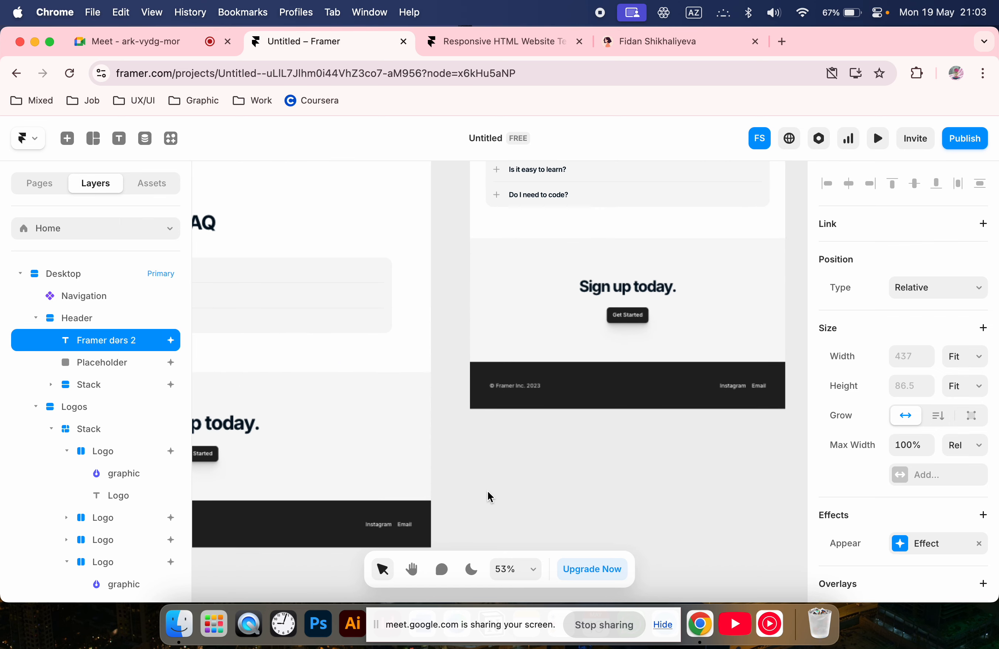
scroll(487, 491, "left", 10)
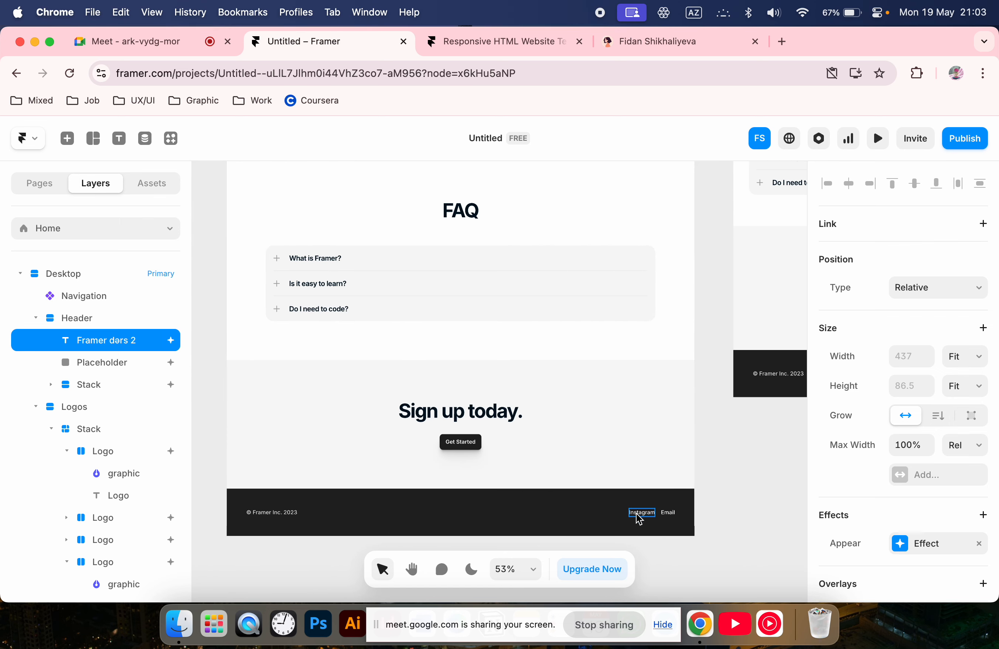
left_click(672, 517)
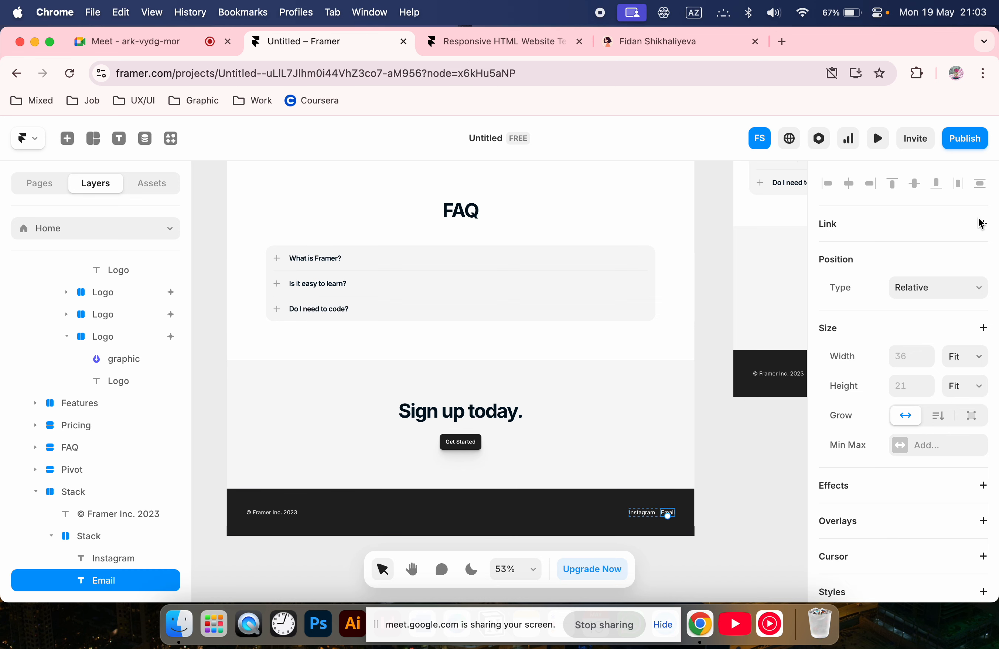
left_click(982, 223)
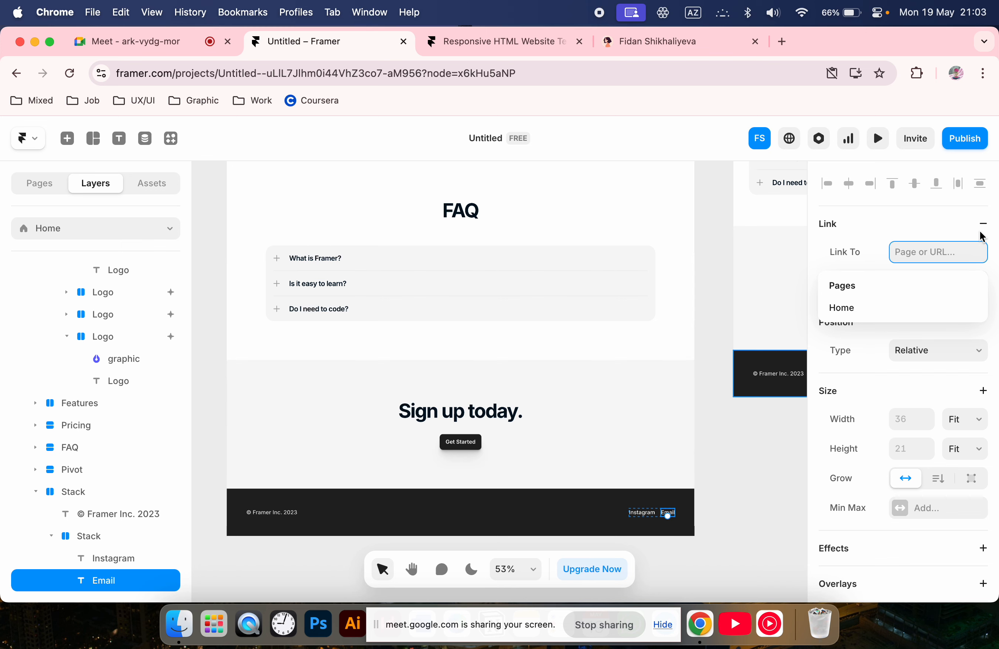
left_click(634, 512)
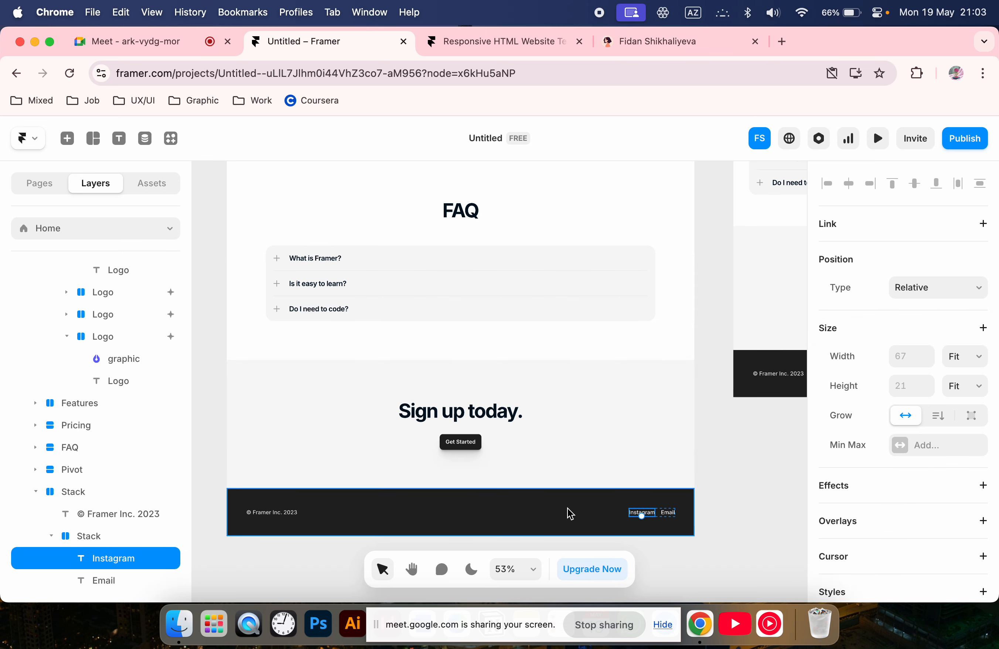
left_click(715, 484)
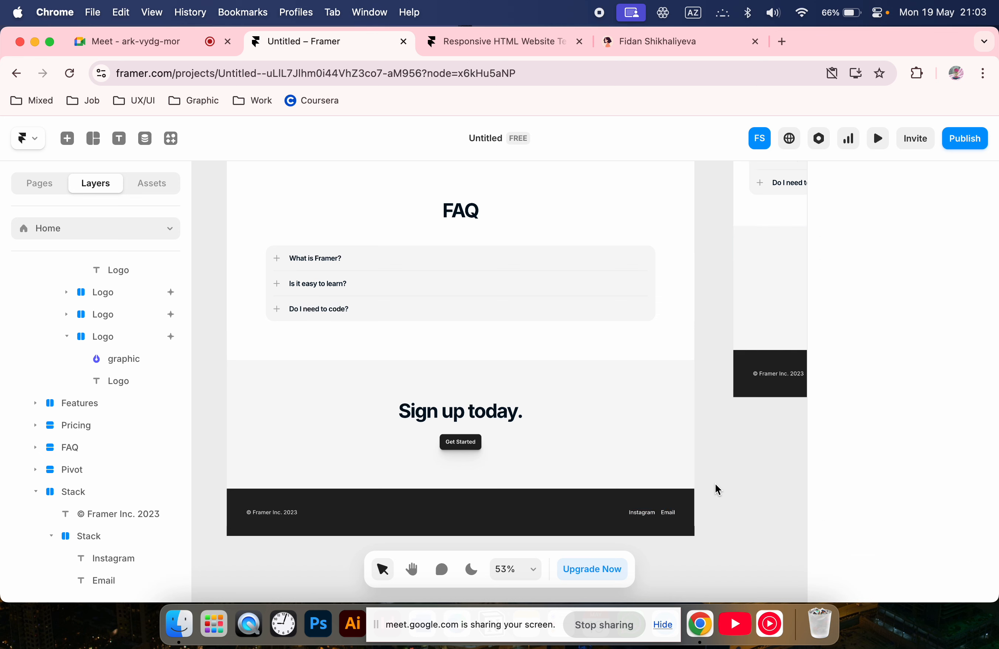
- Review the position types and the remaining properties of the Desktop footer's Instagram text, keeping its position Relative
left_click(637, 514)
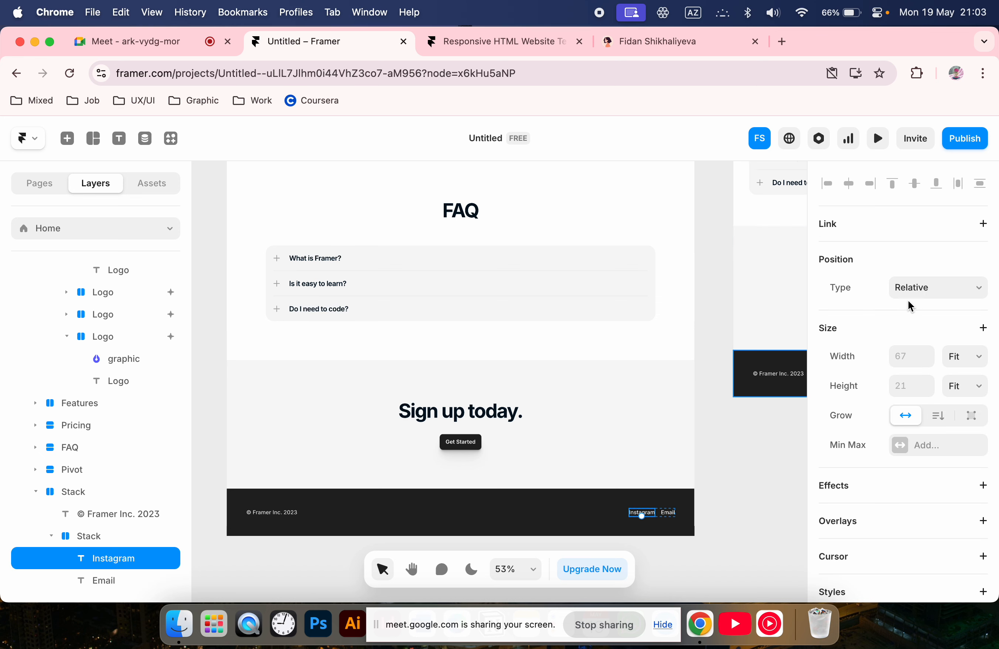
left_click(925, 288)
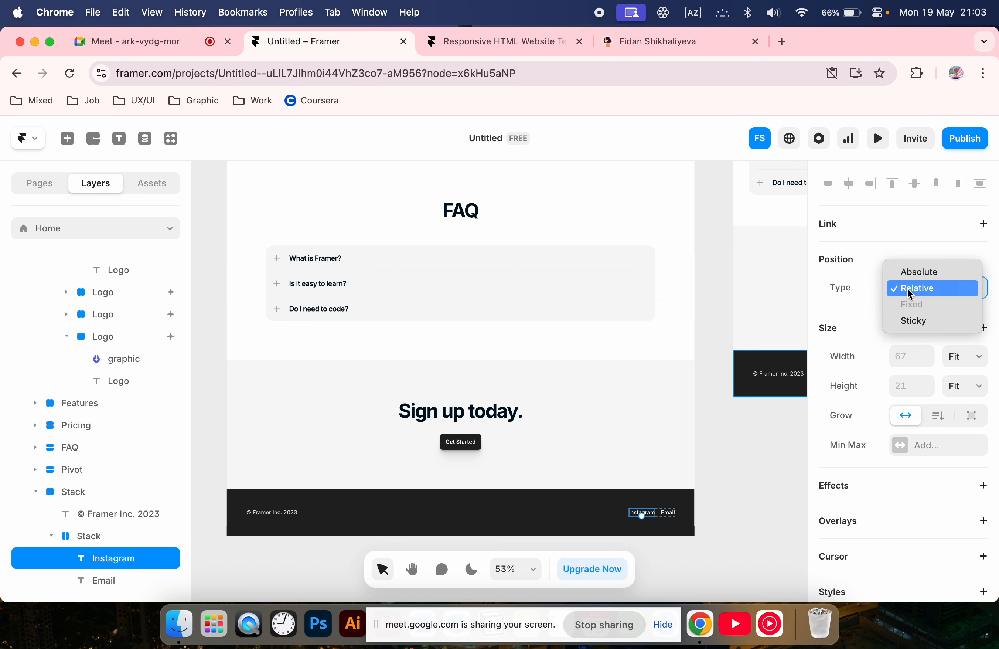
left_click(921, 289)
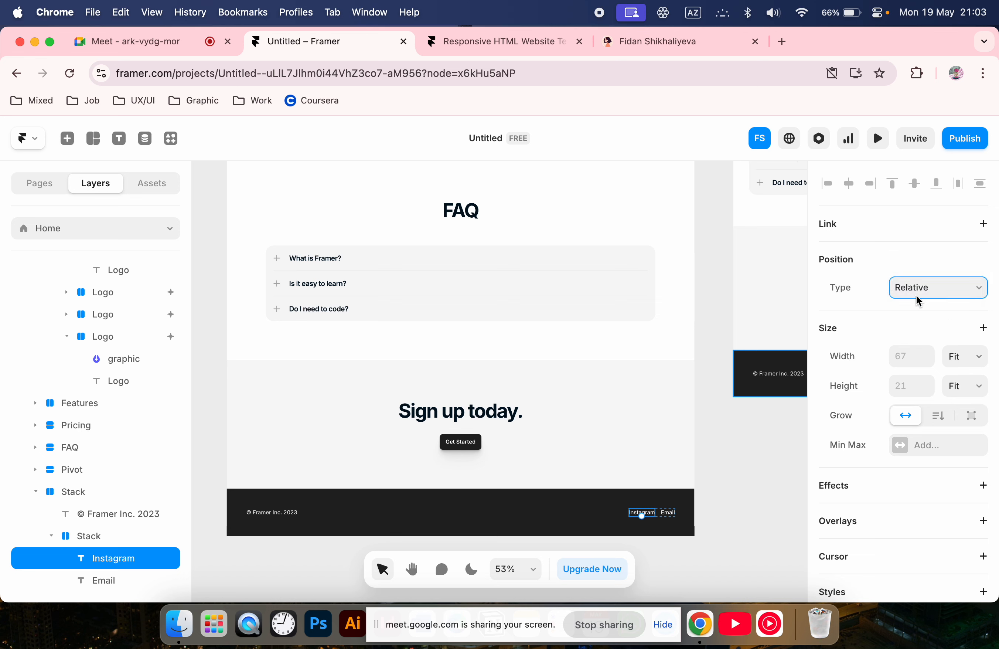
left_click(916, 295)
left_click(837, 290)
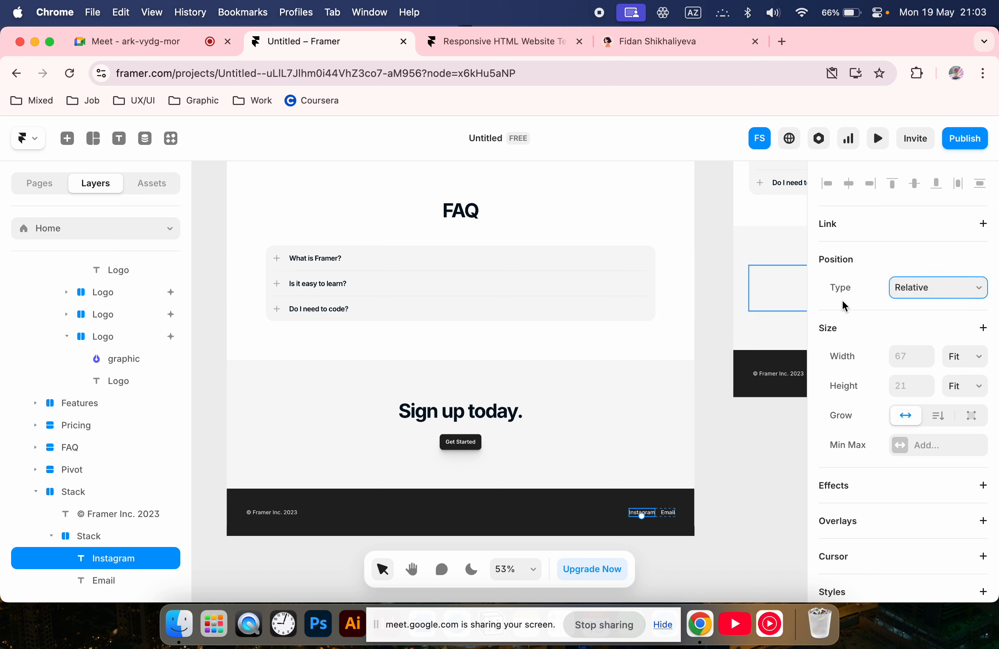
scroll(844, 307, "down", 2)
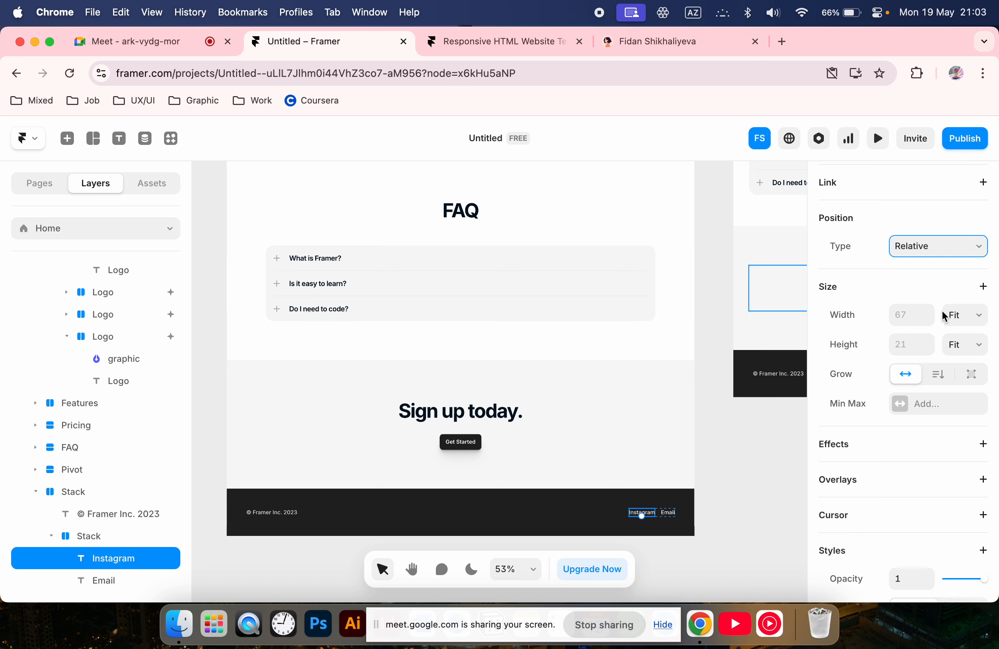
scroll(939, 320, "down", 1)
scroll(575, 464, "up", 2)
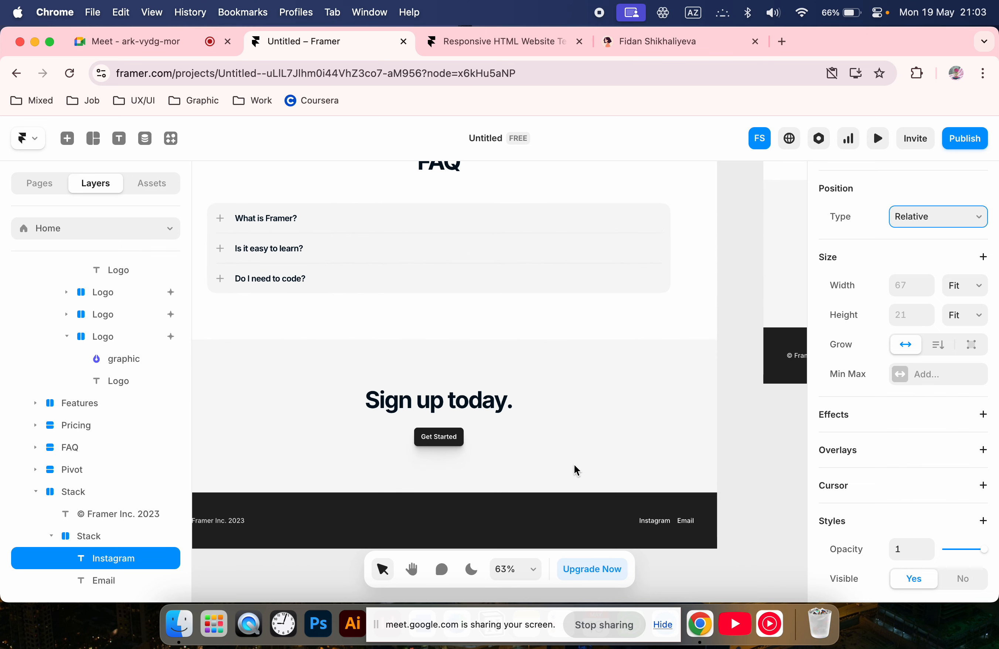
scroll(838, 400, "down", 2)
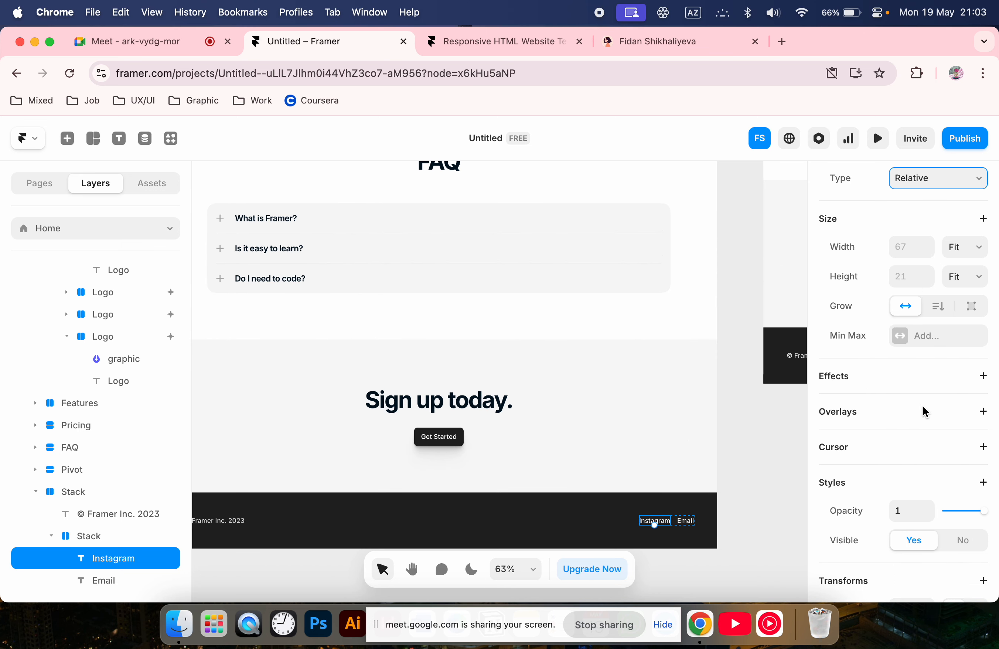
scroll(927, 417, "down", 5)
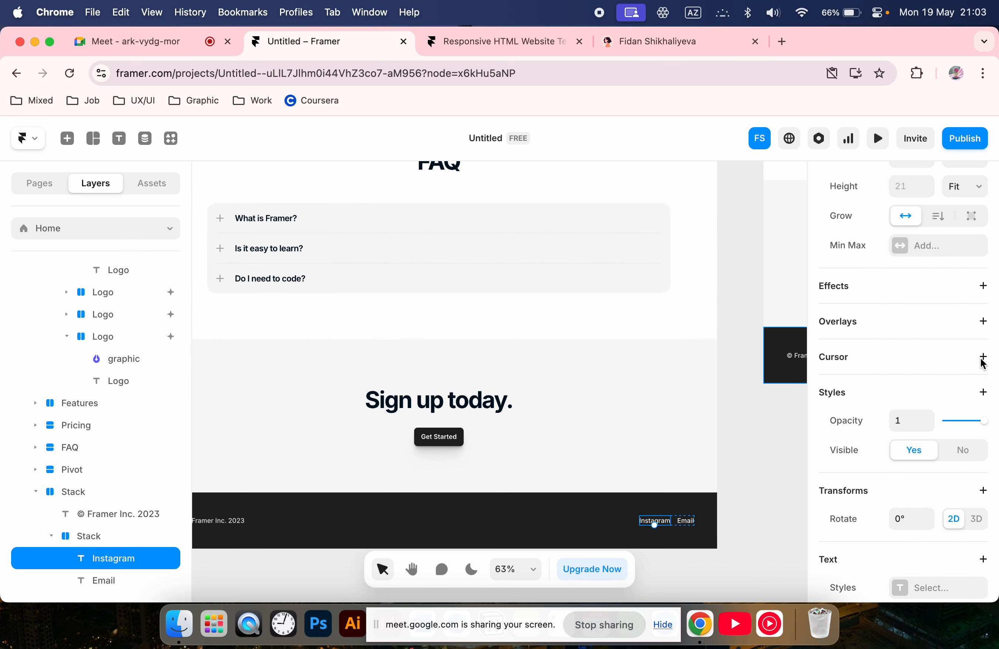
- Add a web cursor to the Desktop footer's Instagram text and choose the Pointer style
left_click(983, 357)
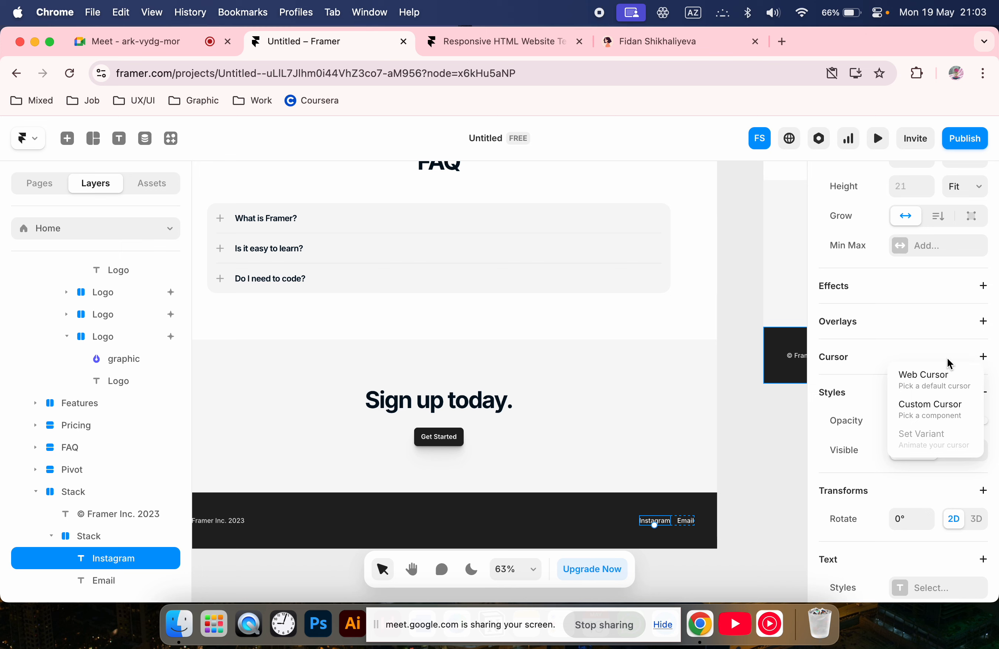
left_click(947, 378)
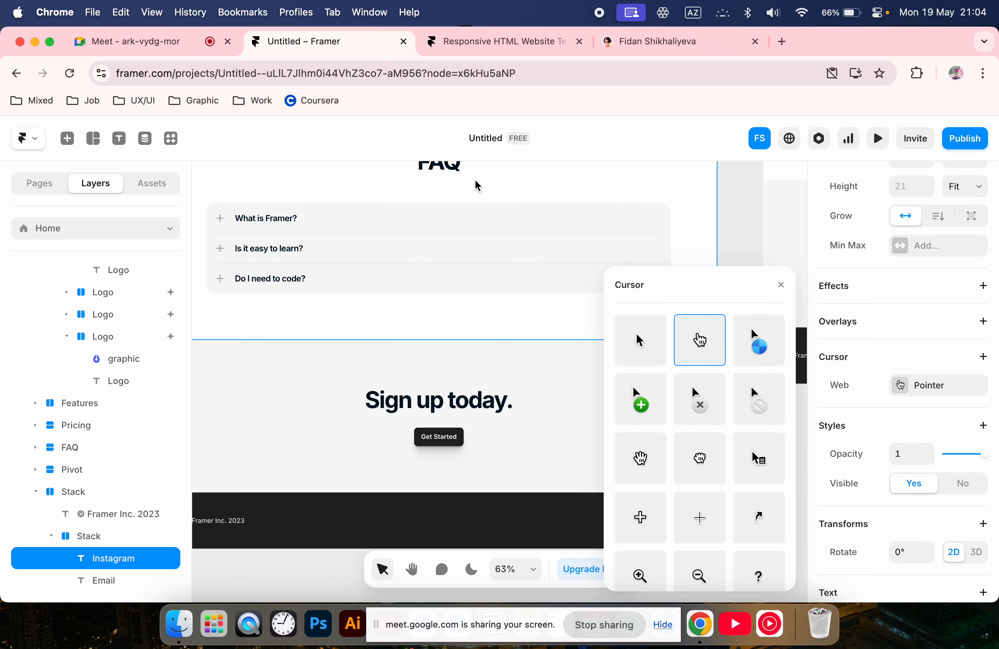
scroll(430, 243, "up", 2)
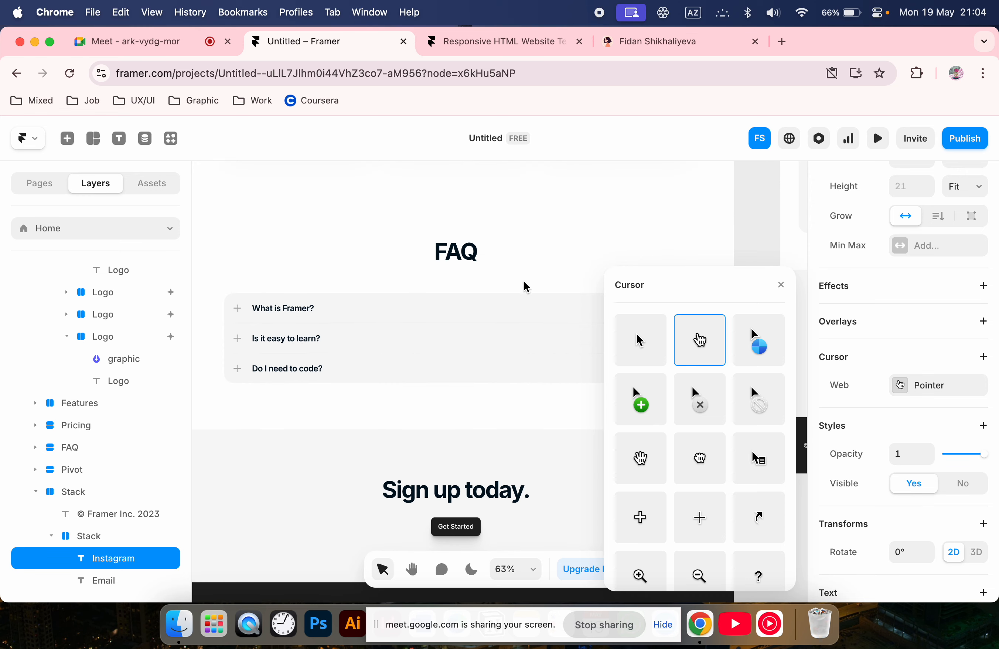
left_click(623, 389)
left_click(636, 360)
left_click(700, 340)
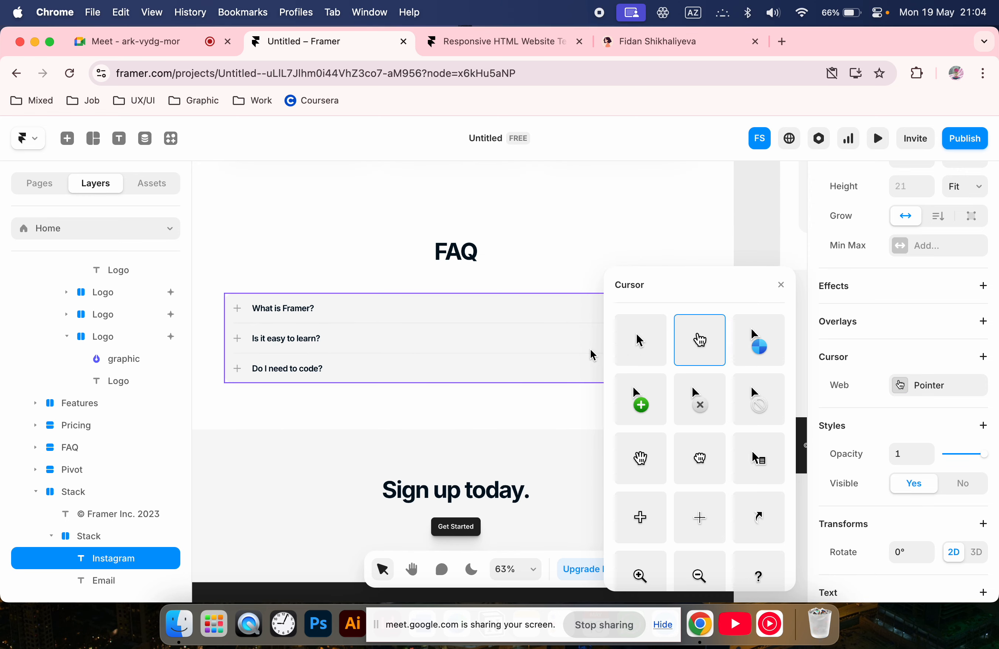
scroll(579, 355, "down", 2)
scroll(579, 355, "right", 3)
scroll(579, 355, "down", 2)
scroll(579, 355, "right", 2)
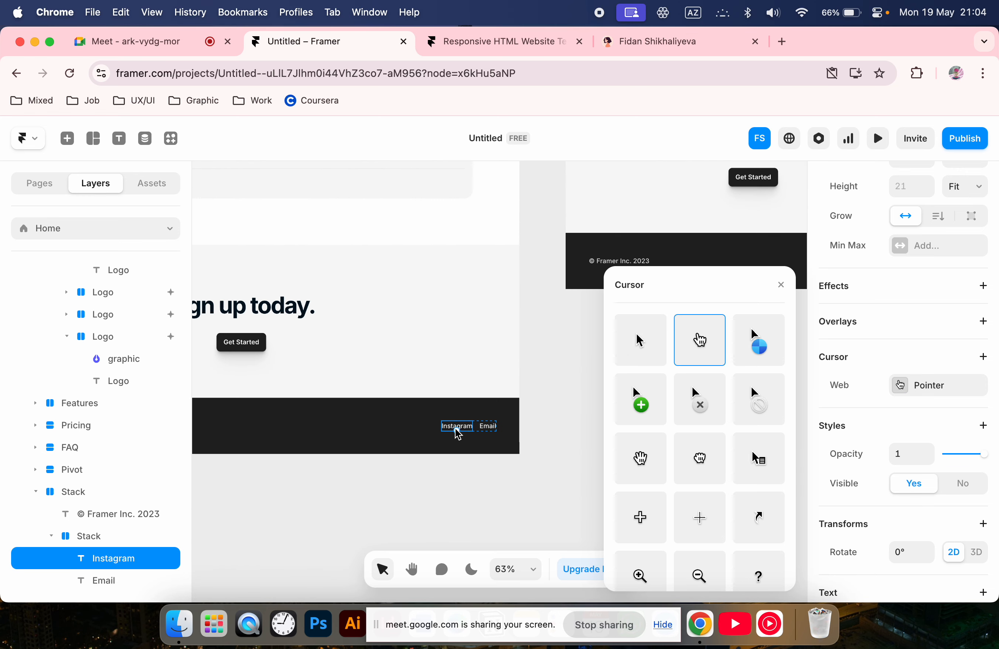
- Browse the cursor styles for the footer's Instagram text, try E Resize, and set its web cursor to Default
scroll(707, 429, "down", 3)
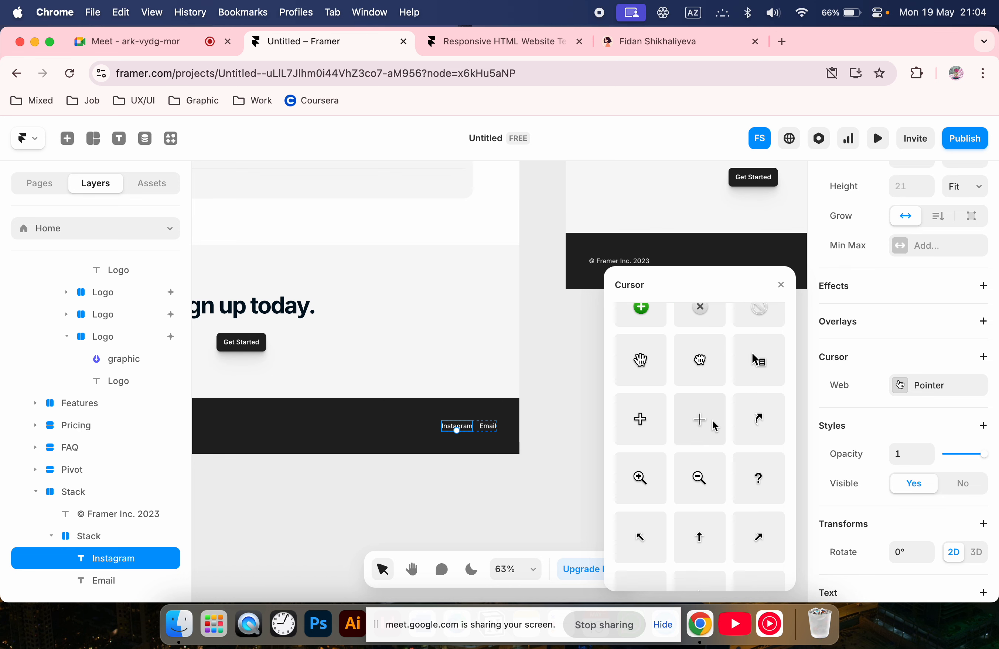
scroll(674, 379, "up", 3)
left_click(661, 347)
scroll(702, 403, "down", 10)
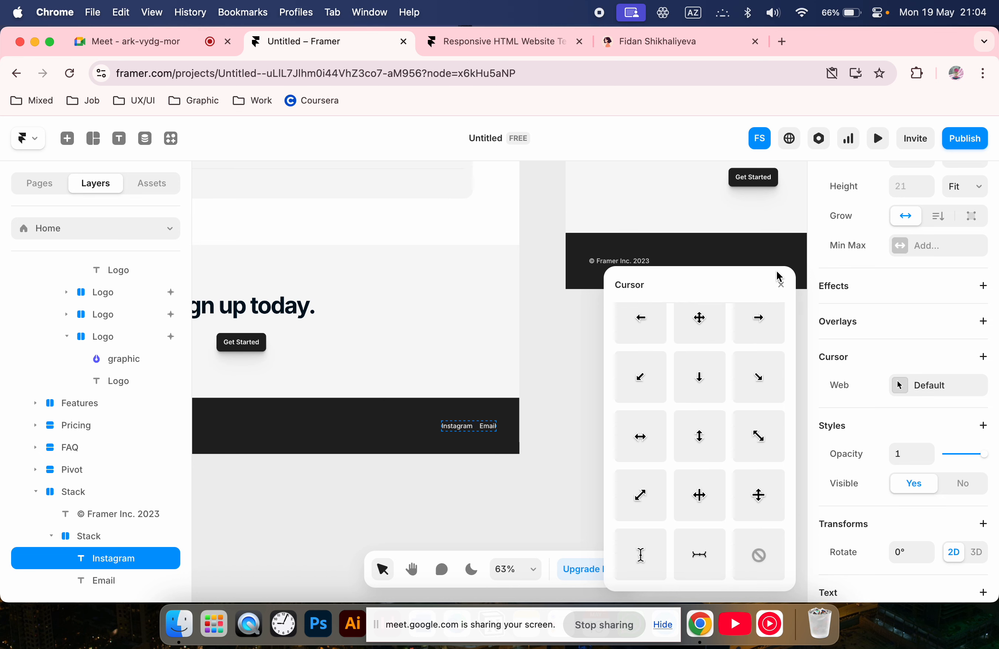
left_click(758, 318)
scroll(757, 337, "up", 10)
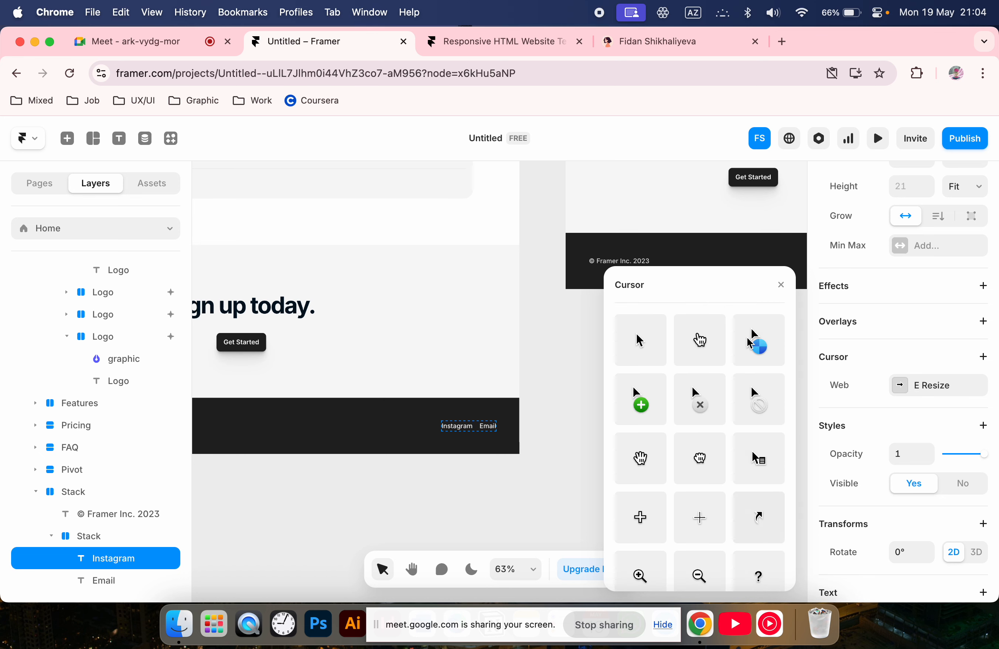
left_click(628, 337)
left_click(768, 286)
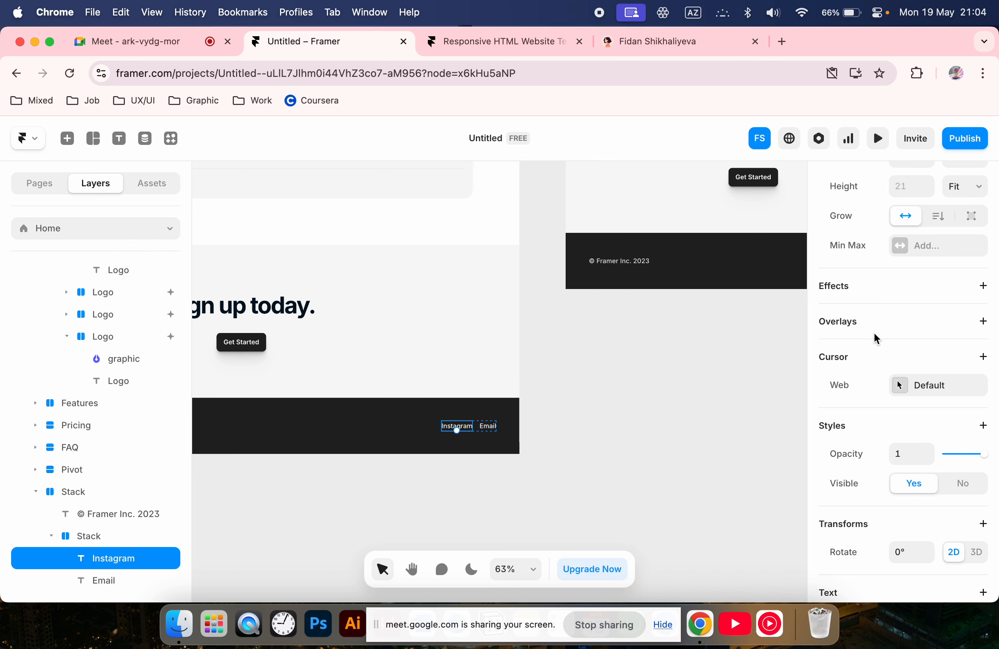
- Reopen the Instagram text's web cursor choices and check which context actions the cursor setting offers
left_click(903, 392)
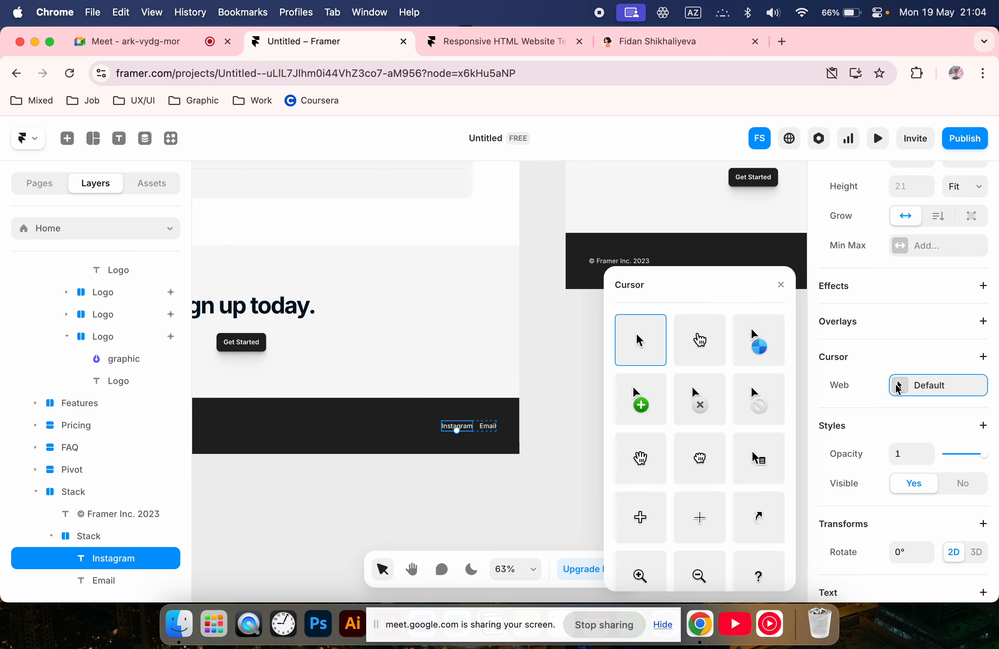
left_click(780, 279)
left_click(305, 108)
right_click(894, 387)
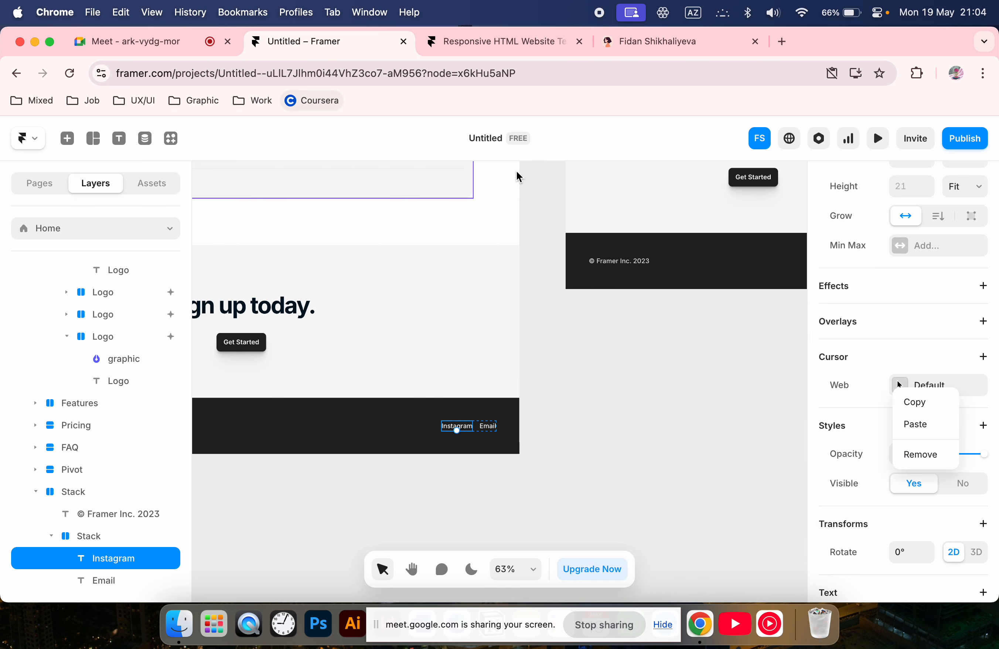
left_click(830, 373)
- Try adding a custom cursor to the Instagram text, check the components offered for it, and remove the custom cursor
left_click(983, 357)
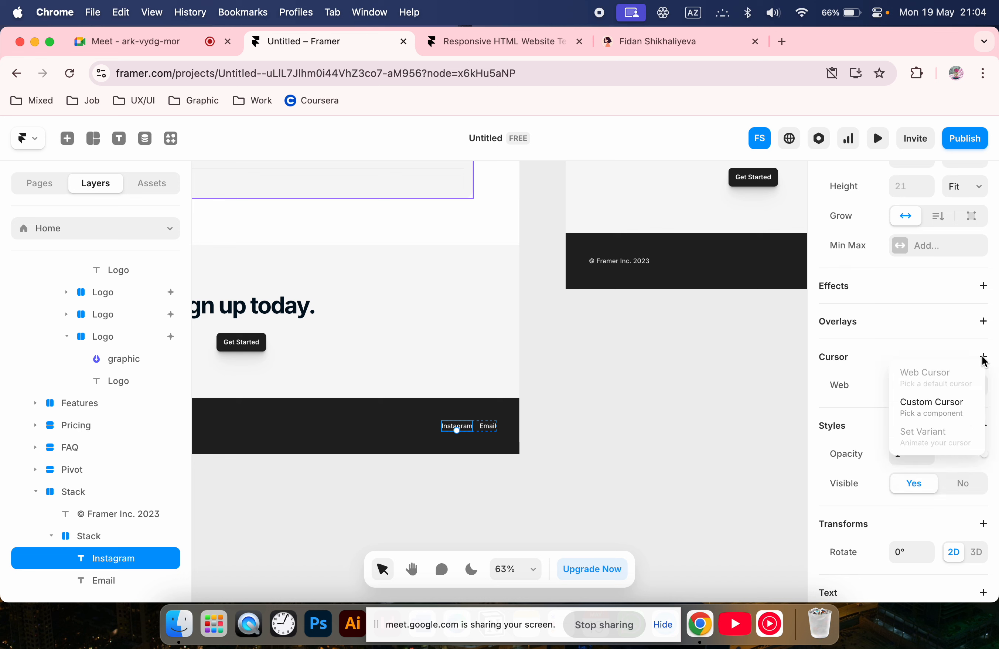
left_click(950, 409)
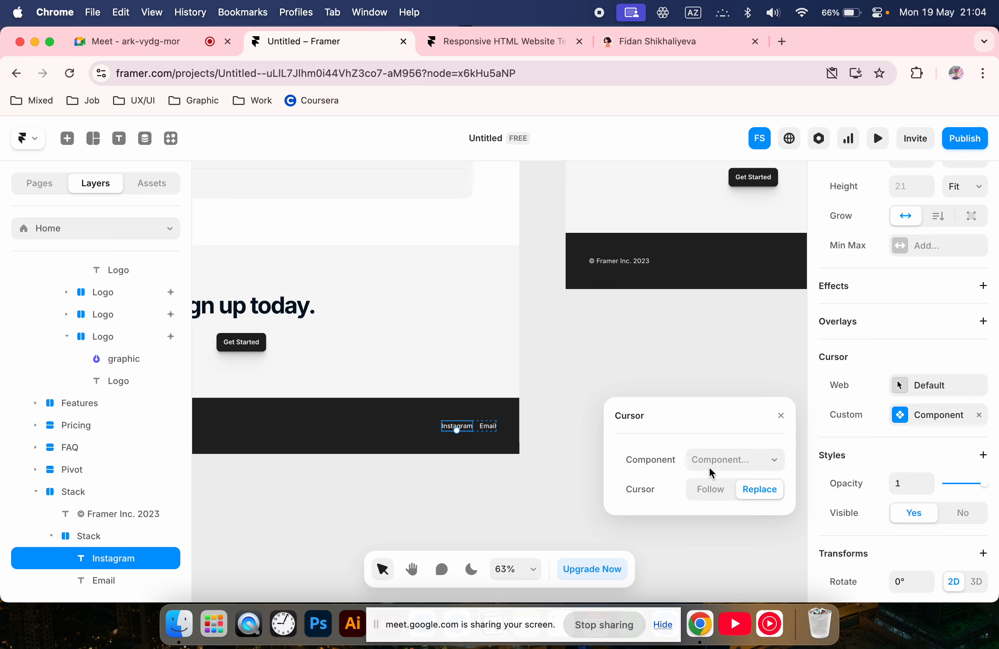
left_click(730, 460)
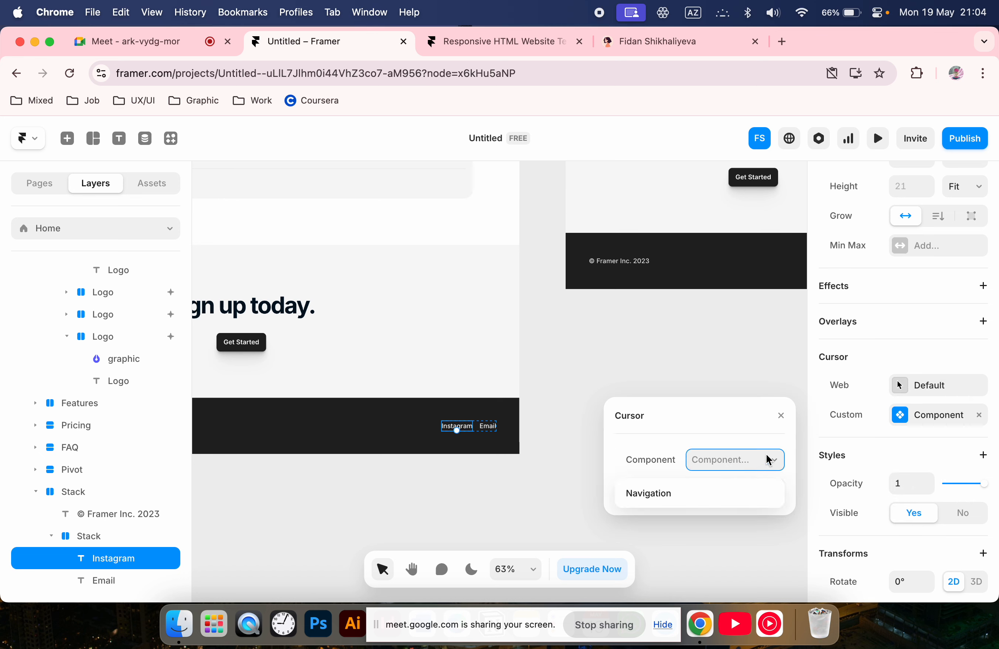
left_click(781, 415)
left_click(979, 415)
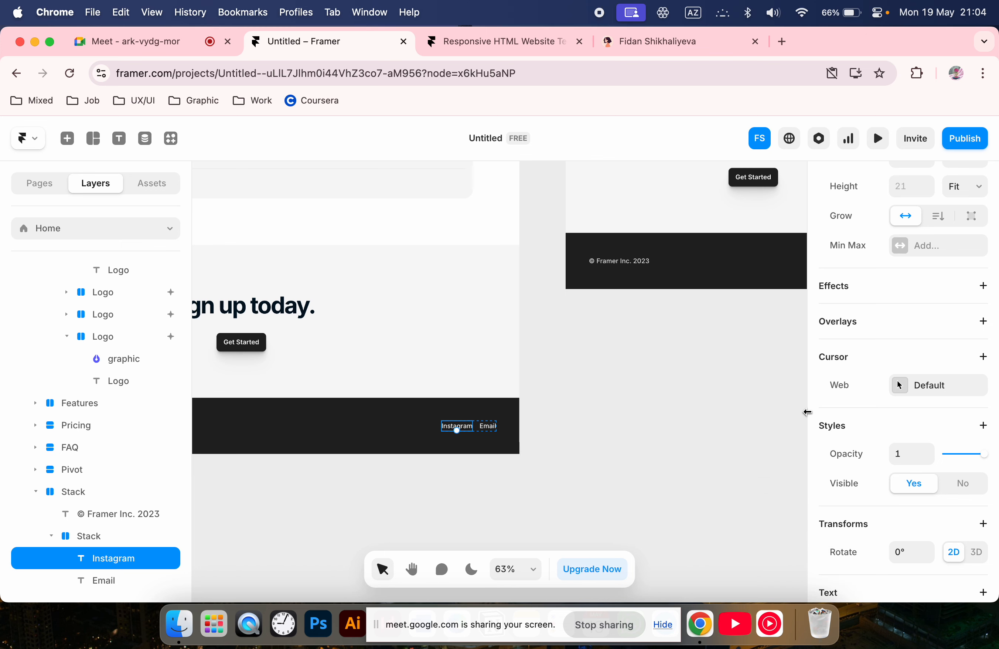
- Examine the Instagram text's typography properties, including its font, weight and color options
scroll(613, 416, "left", 8)
scroll(614, 416, "up", 2)
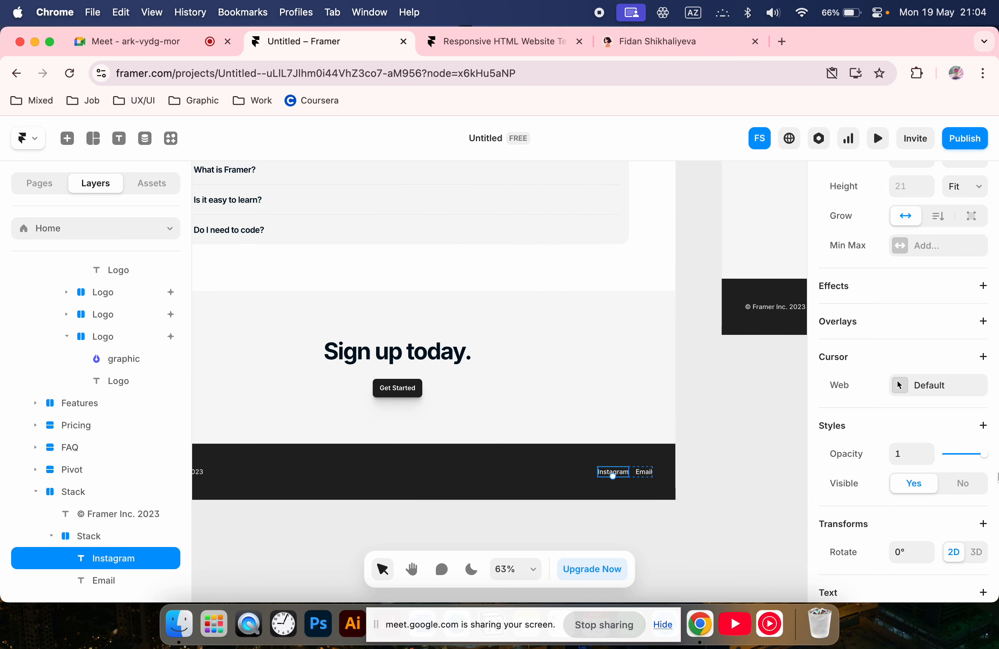
scroll(996, 475, "down", 3)
scroll(997, 476, "down", 5)
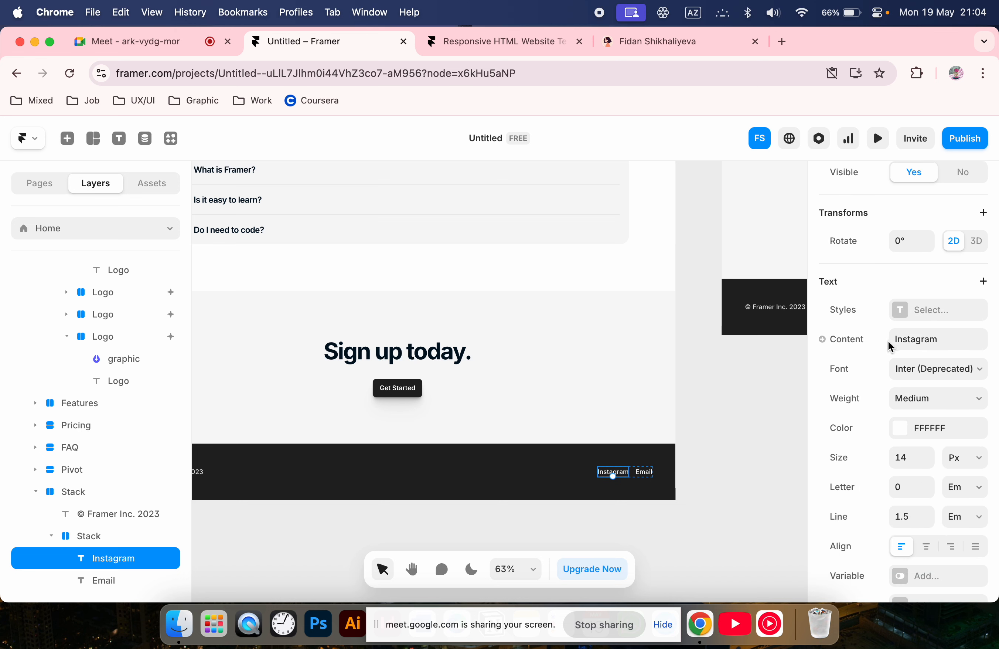
left_click(938, 369)
left_click(938, 370)
left_click(938, 388)
left_click(943, 405)
left_click(938, 426)
left_click(936, 422)
scroll(905, 424, "down", 2)
scroll(903, 420, "down", 3)
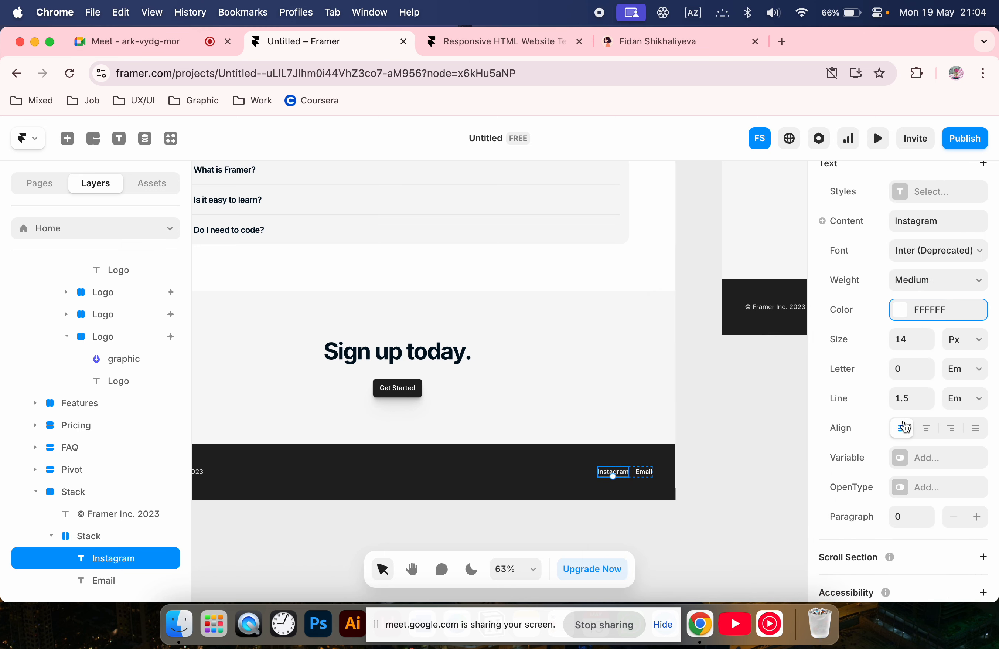
- Review the Instagram text's spacing, alignment, scroll section and accessibility properties, and deselect the text
scroll(632, 454, "up", 5)
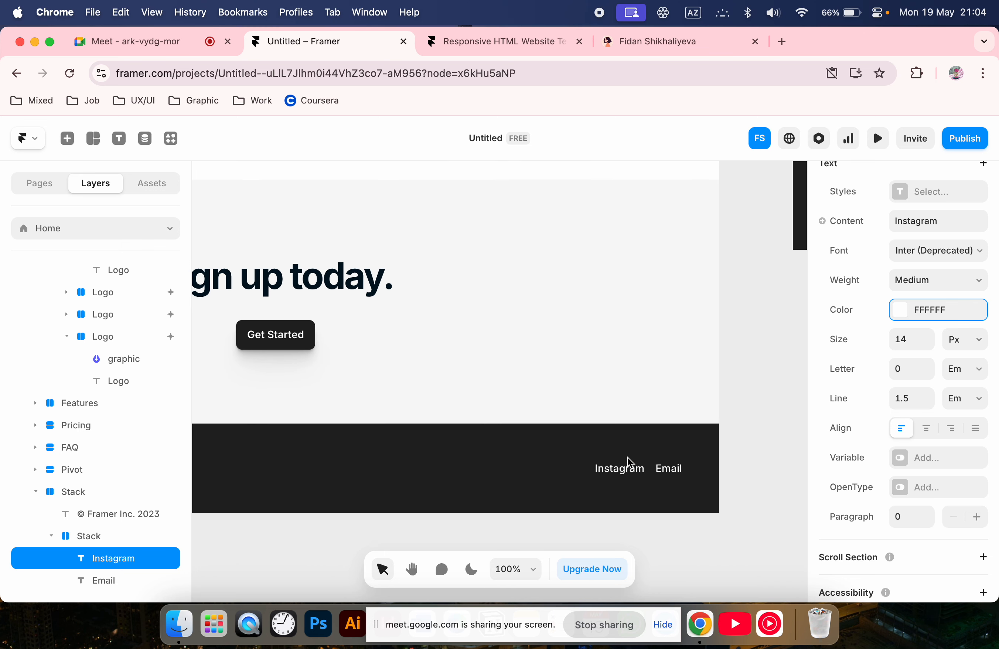
scroll(627, 457, "left", 1)
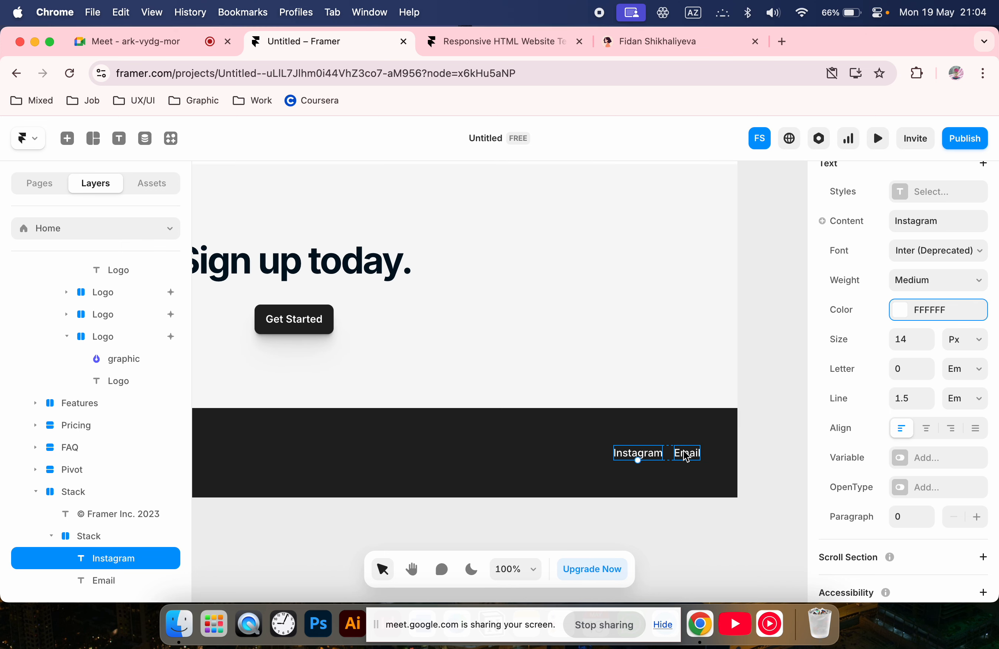
scroll(956, 354, "down", 3)
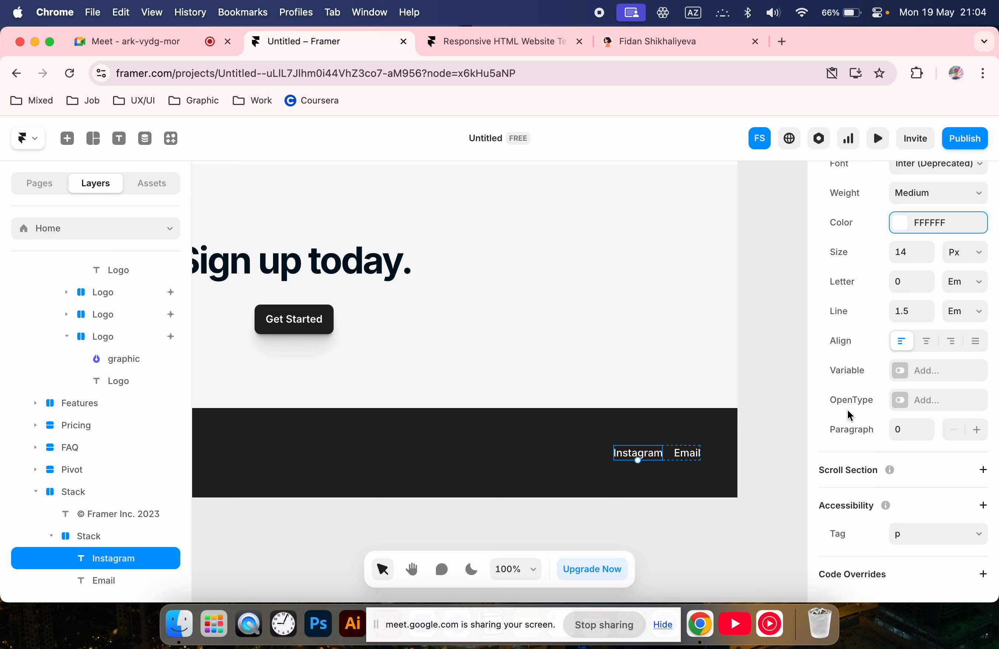
scroll(847, 410, "up", 1)
left_click(547, 516)
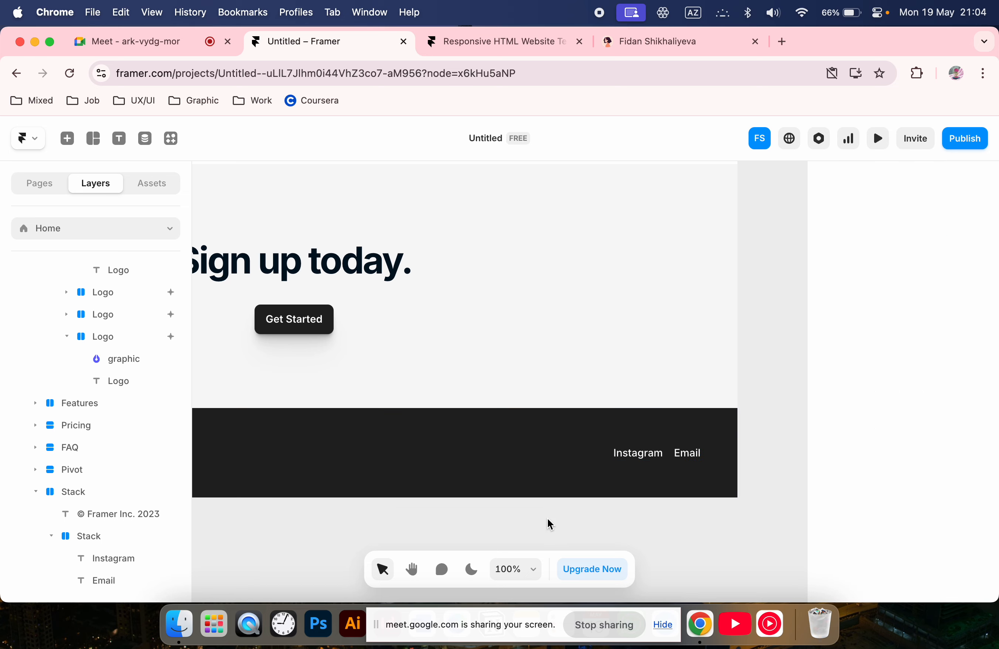
- Look over the Desktop, Tablet and Phone layouts, and revisit the Pages and Navigation categories of the insert library
scroll(548, 518, "down", 10)
scroll(548, 519, "up", 1)
scroll(548, 519, "right", 1)
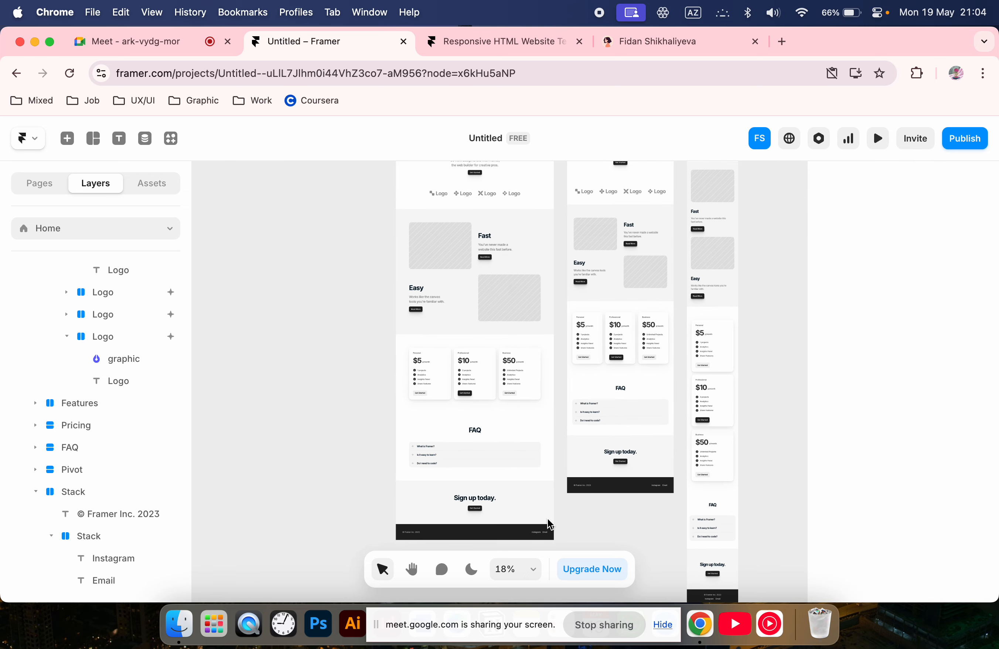
scroll(547, 518, "up", 5)
scroll(548, 519, "right", 3)
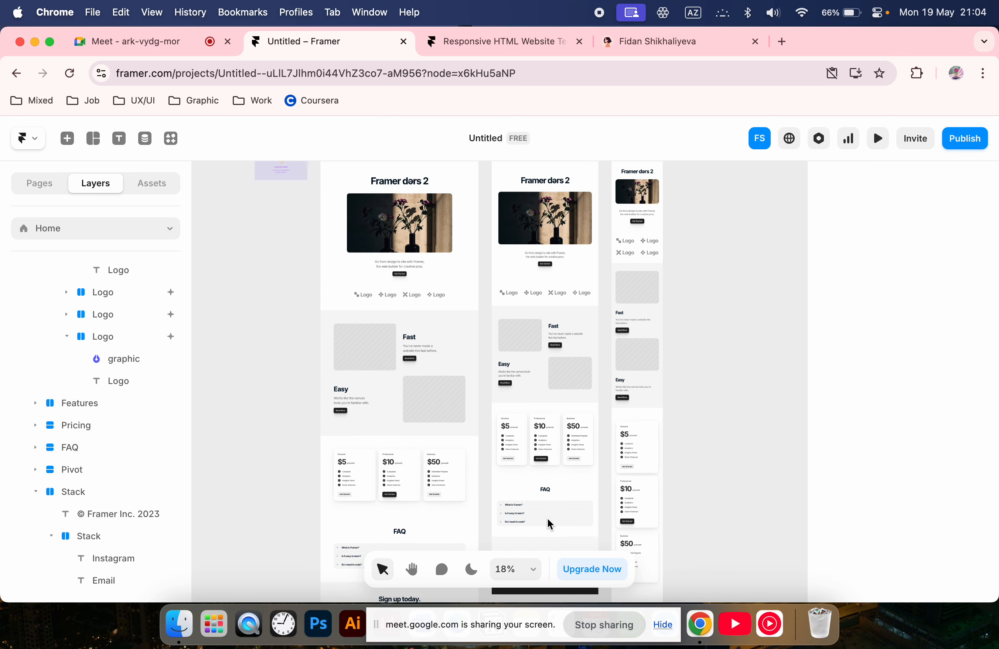
scroll(547, 518, "up", 2)
scroll(548, 518, "left", 1)
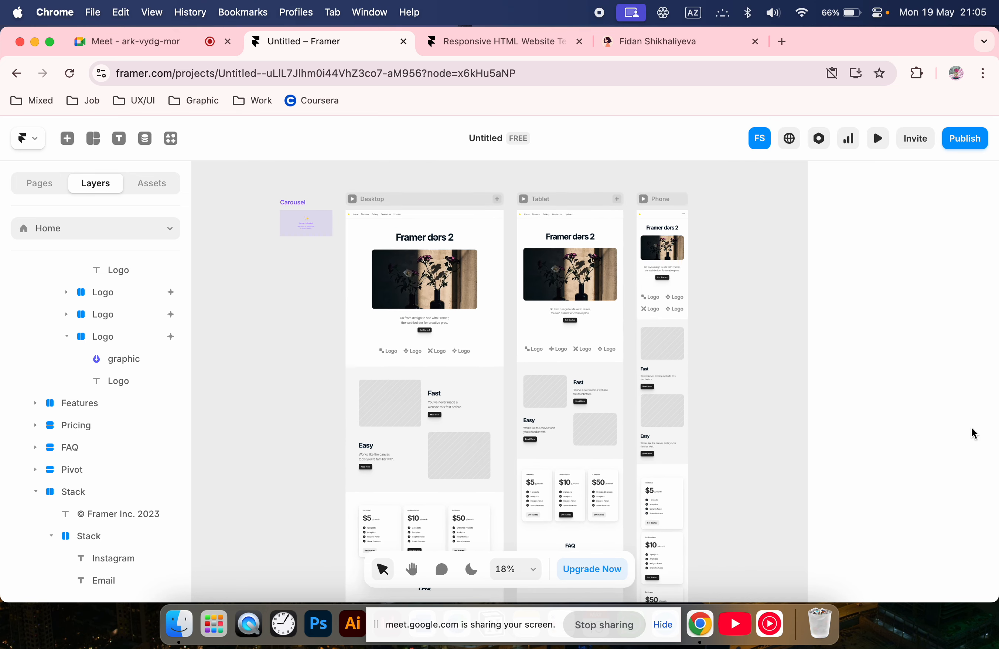
left_click(66, 138)
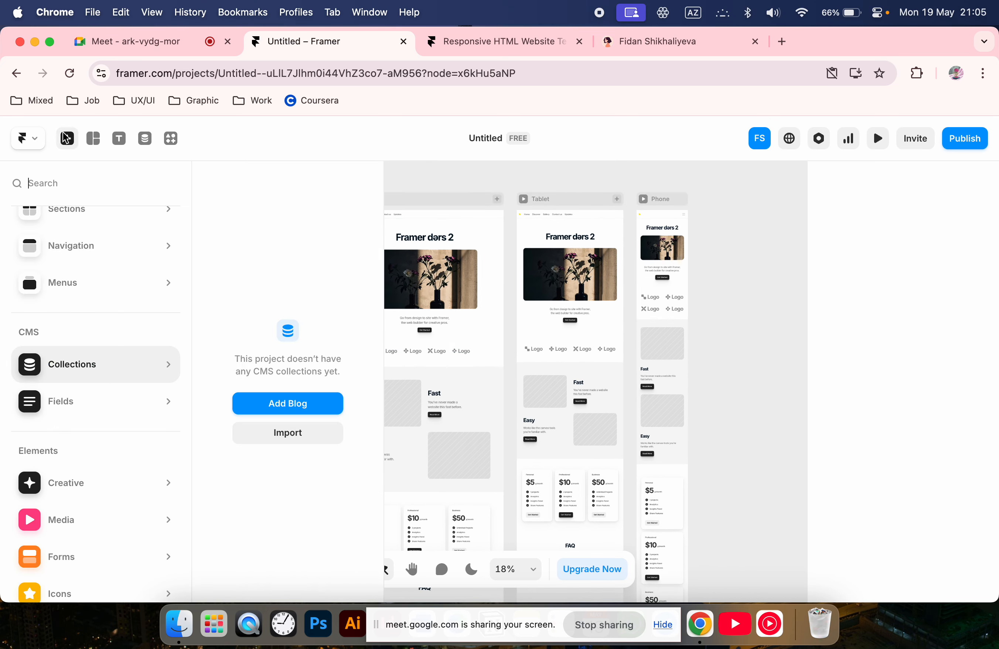
scroll(78, 312, "up", 2)
mouse_move(75, 234)
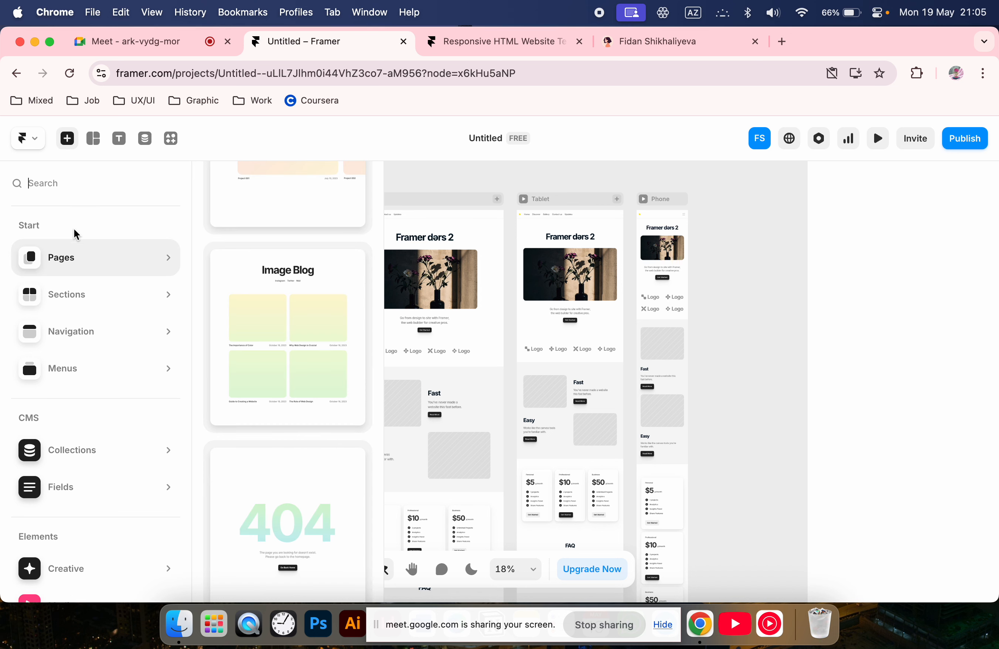
mouse_move(72, 342)
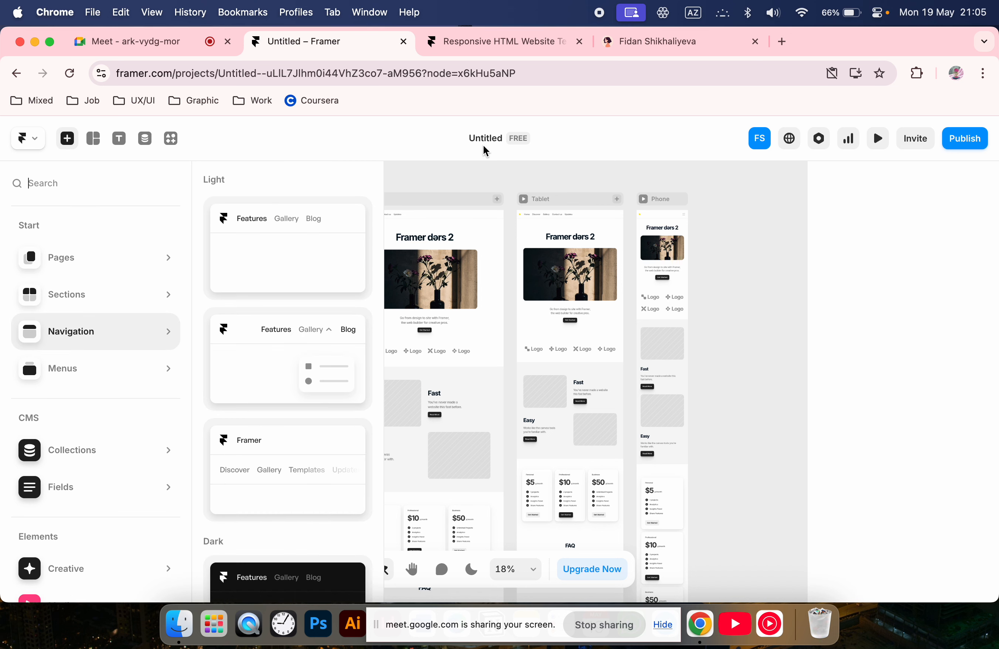
left_click(481, 173)
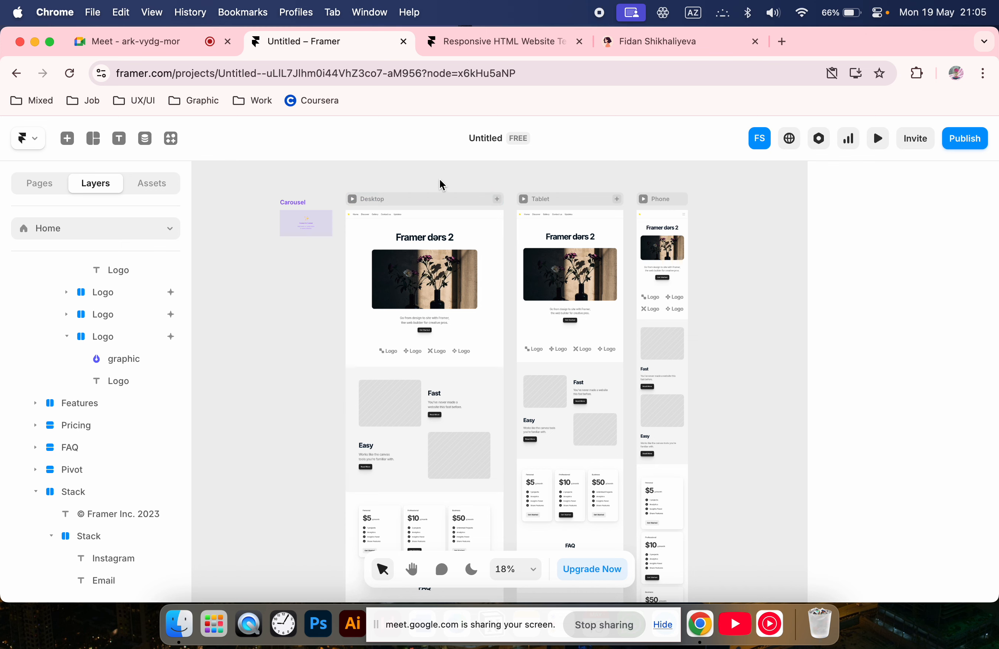
- Rename the project from its title as "Framer dərs 2"
scroll(451, 192, "left", 1)
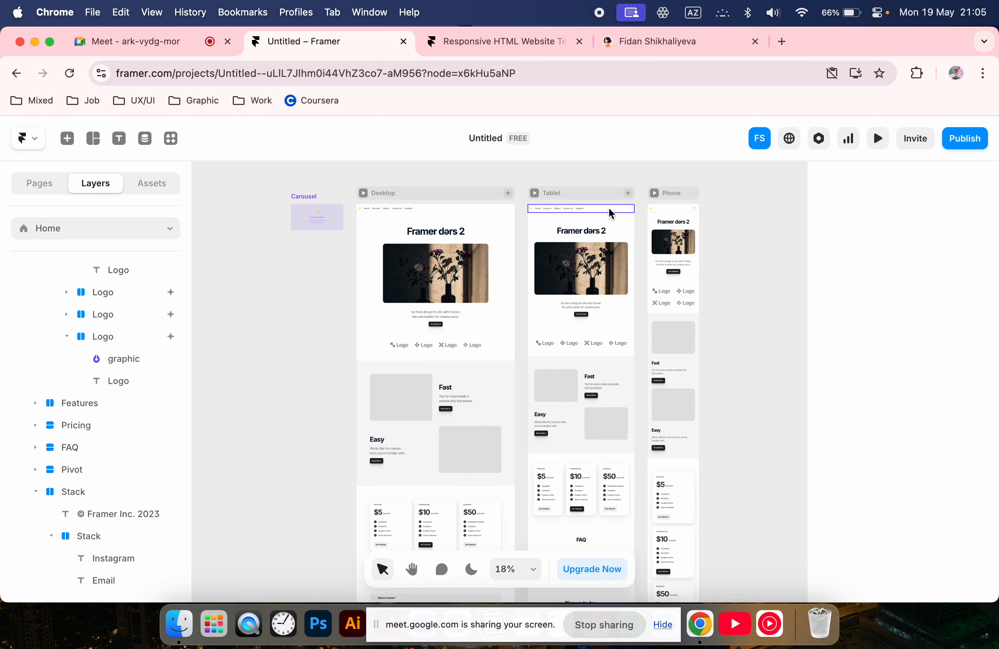
scroll(738, 211, "down", 5)
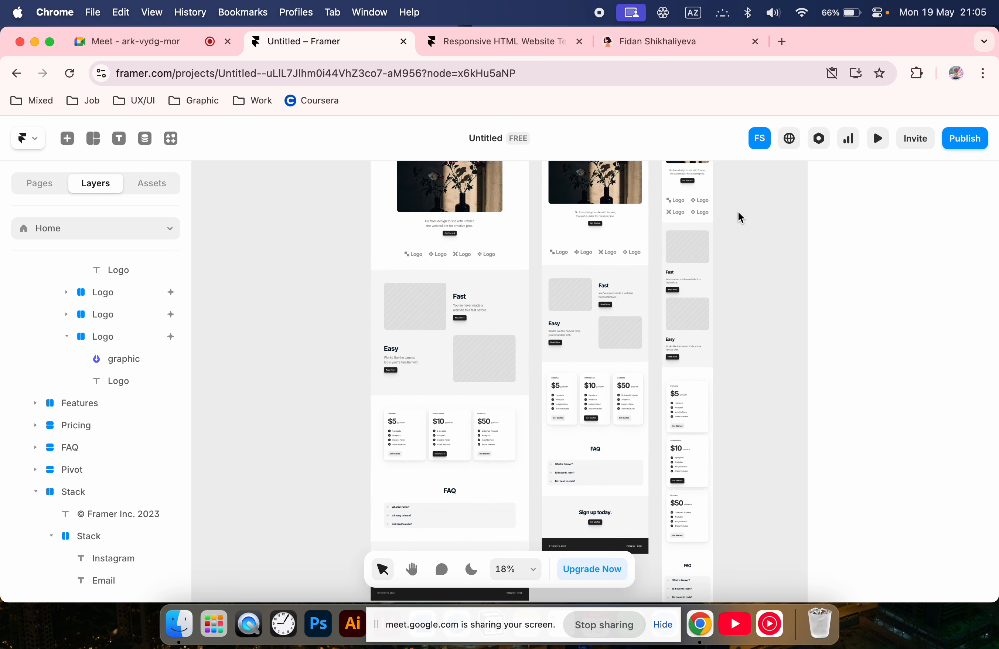
scroll(738, 212, "down", 5)
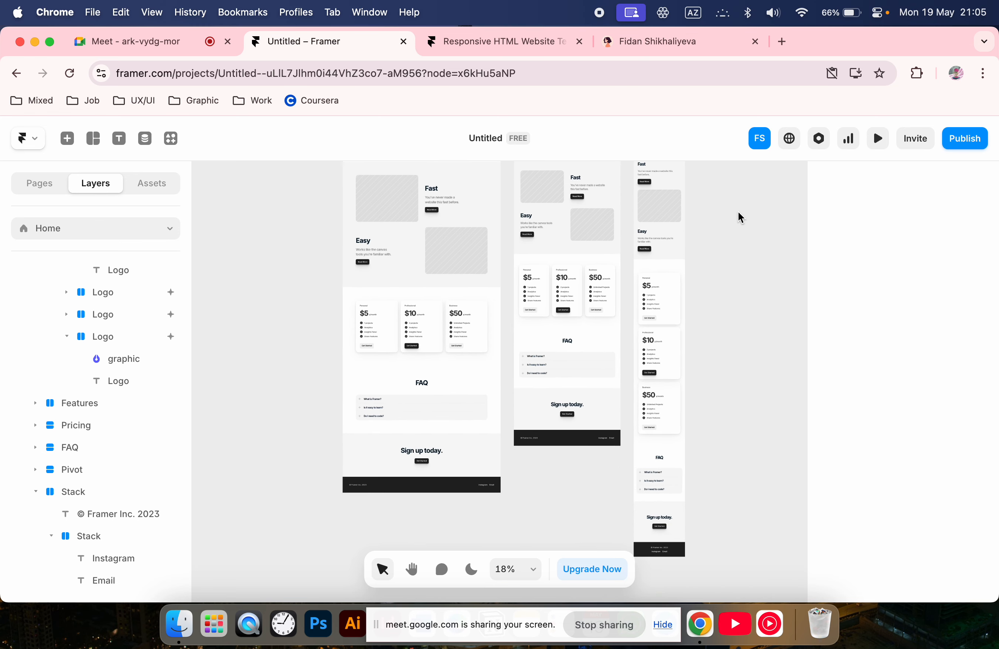
scroll(742, 241, "up", 10)
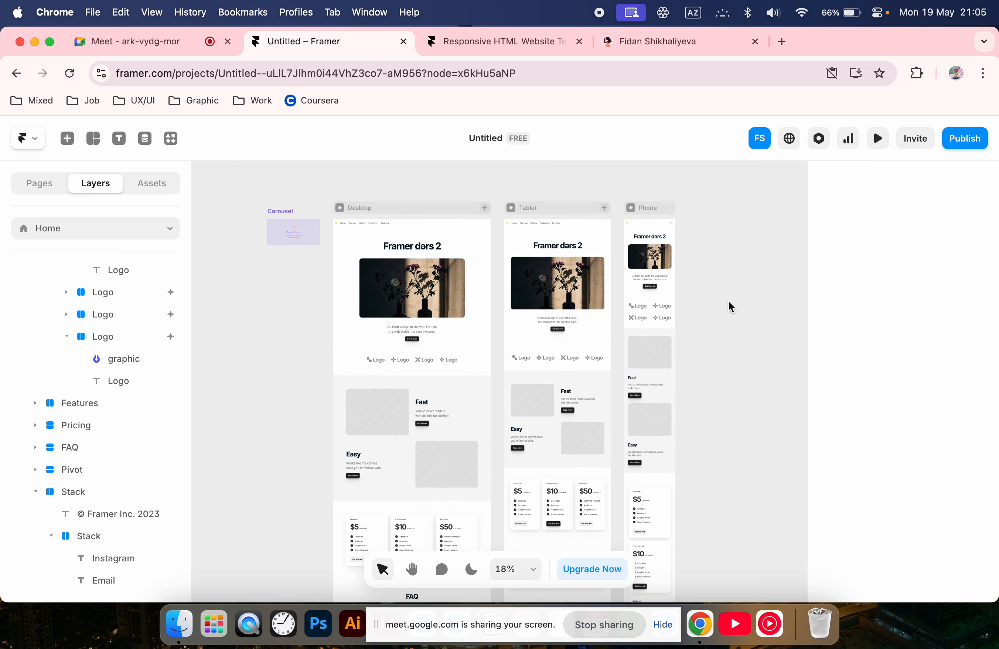
left_click(491, 137)
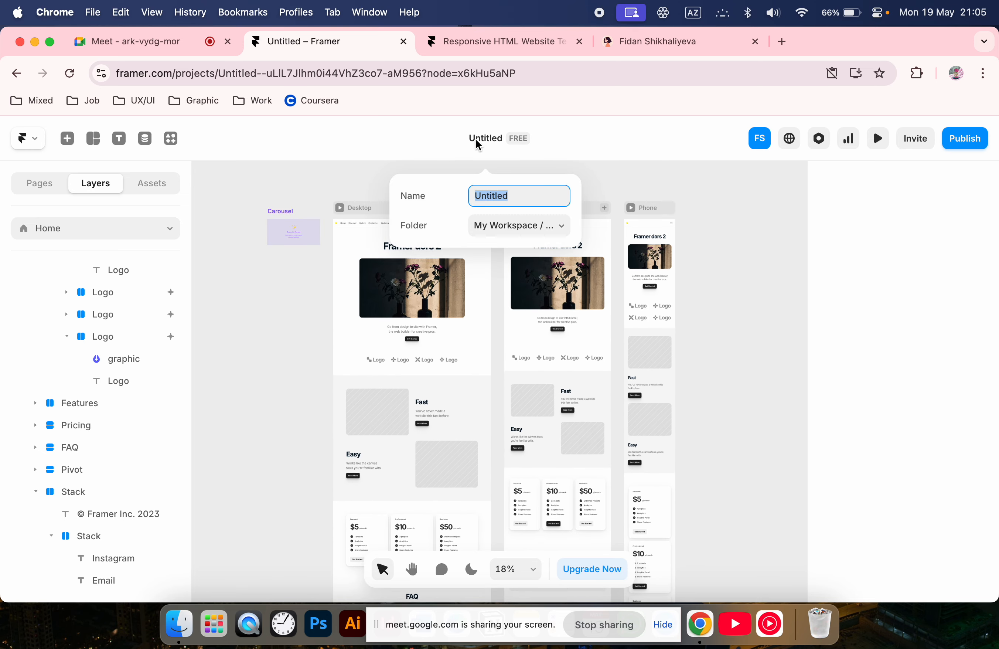
type("Framer dərs 2")
left_click(670, 168)
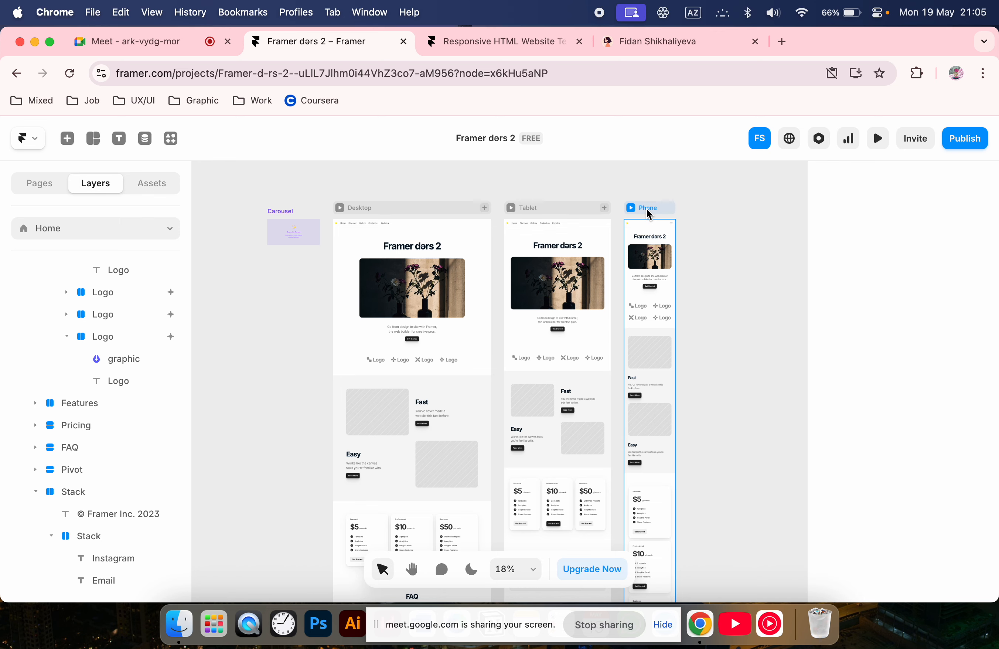
scroll(420, 302, "down", 5)
scroll(420, 303, "right", 2)
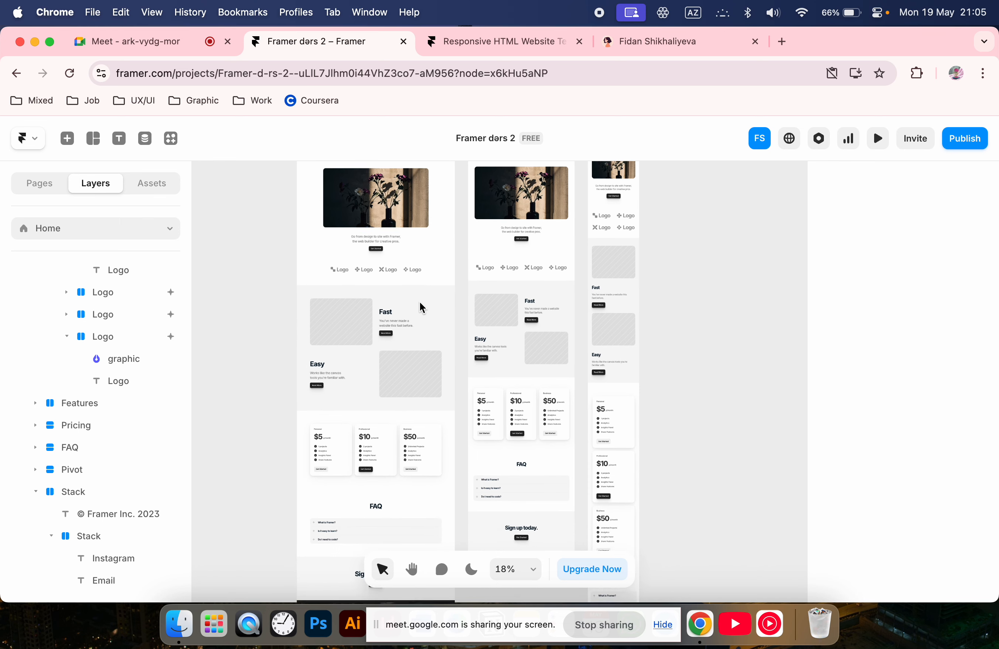
scroll(420, 302, "down", 3)
scroll(417, 301, "left", 2)
scroll(417, 301, "up", 1)
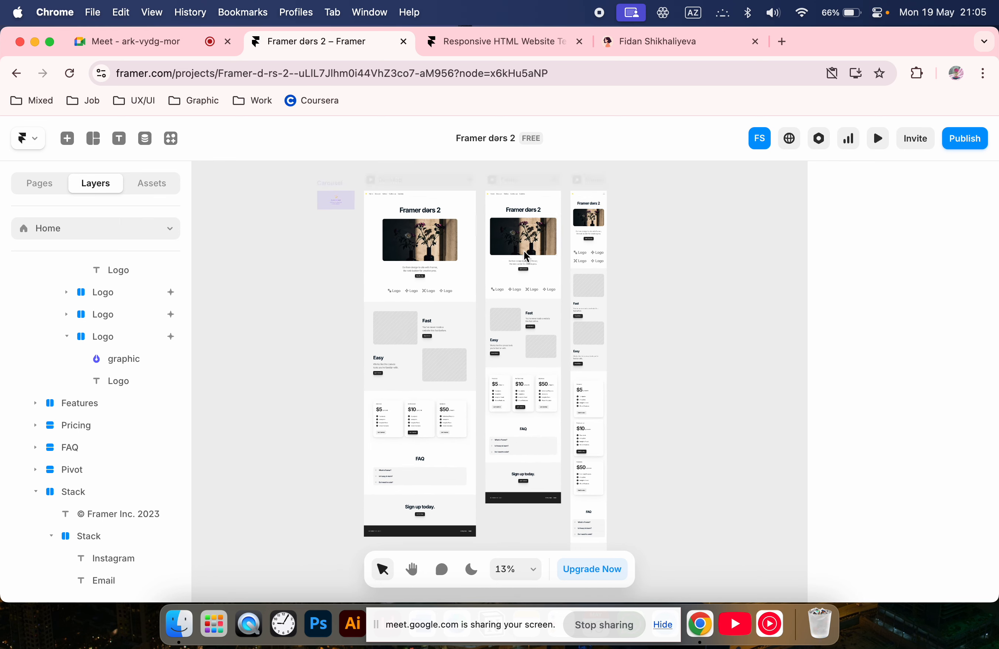